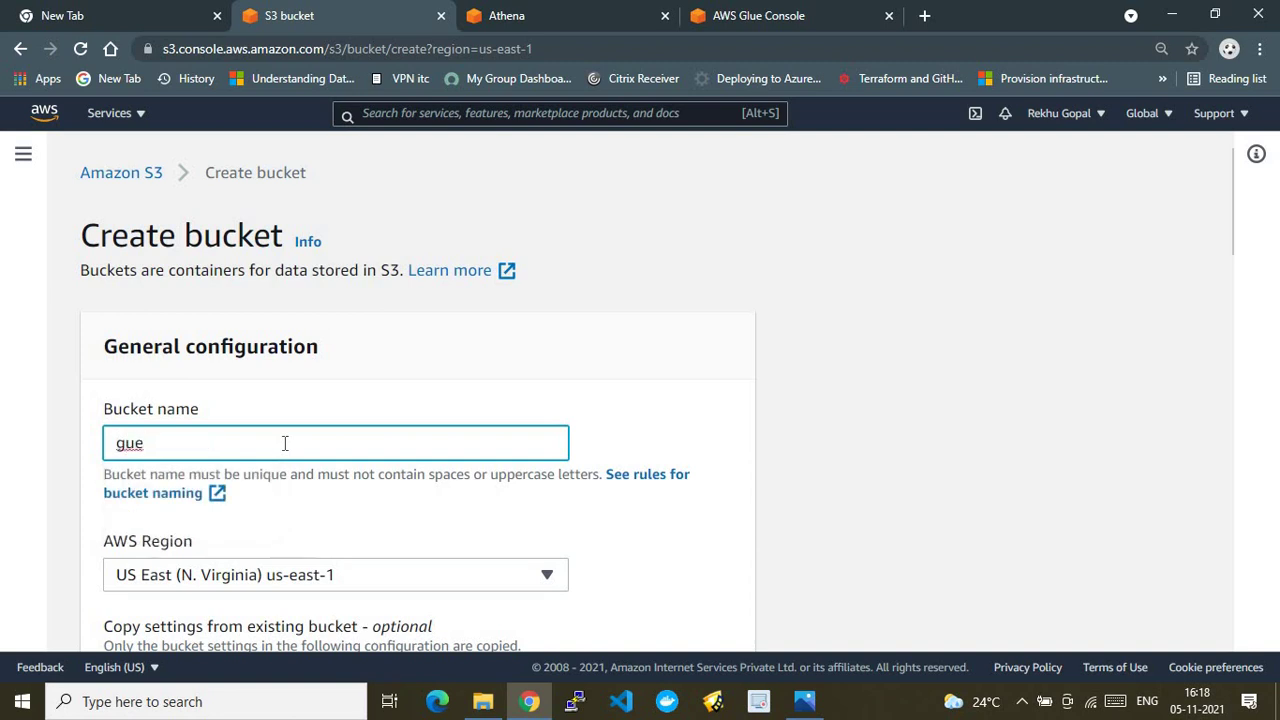
# Create an S3 bucket named glueinput1 with the default settings and open its details
pyautogui.press('BackSpace')
pyautogui.press('BackSpace')
pyautogui.write('lueinput1')
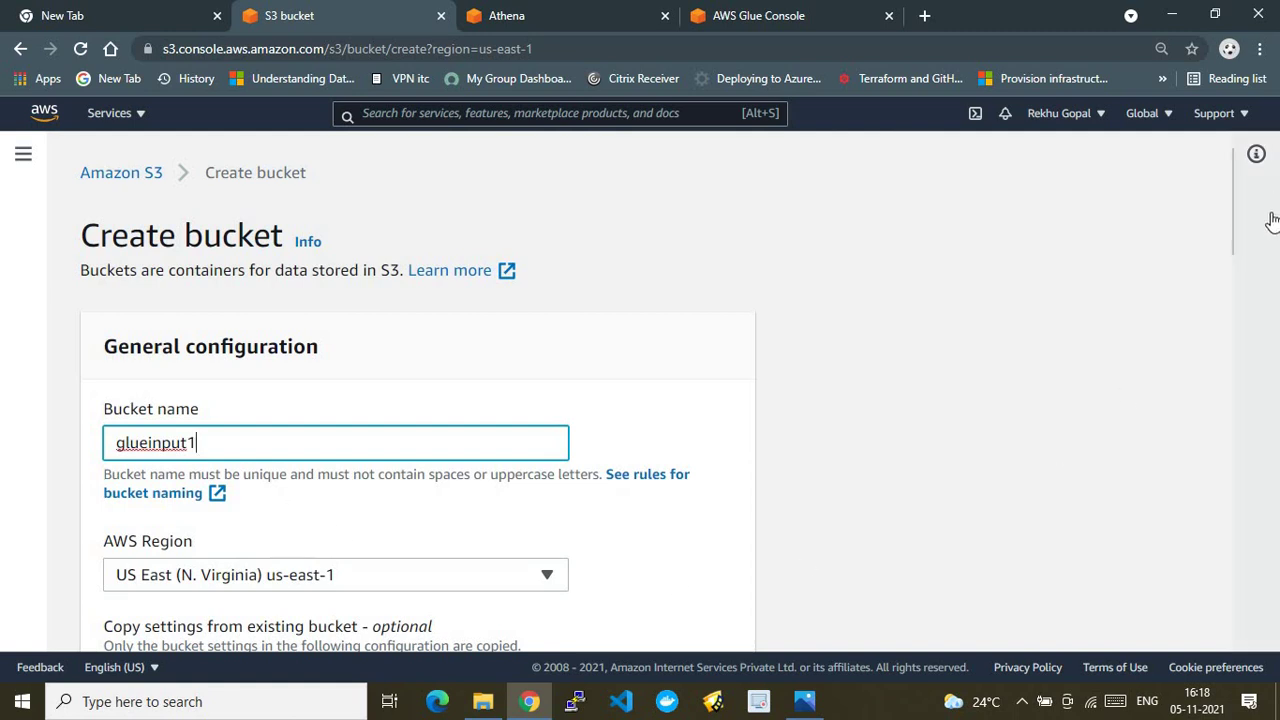
pyautogui.click(1256, 154)
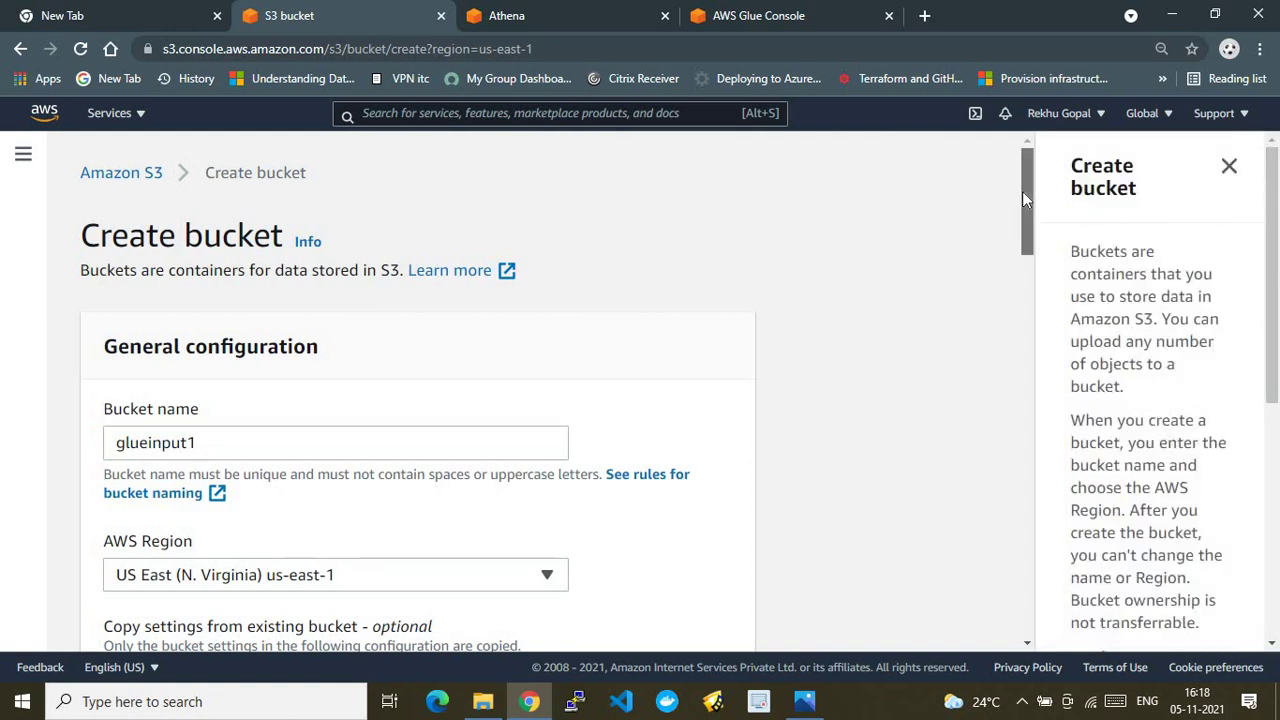
pyautogui.moveTo(1031, 231); pyautogui.dragTo(1069, 620)
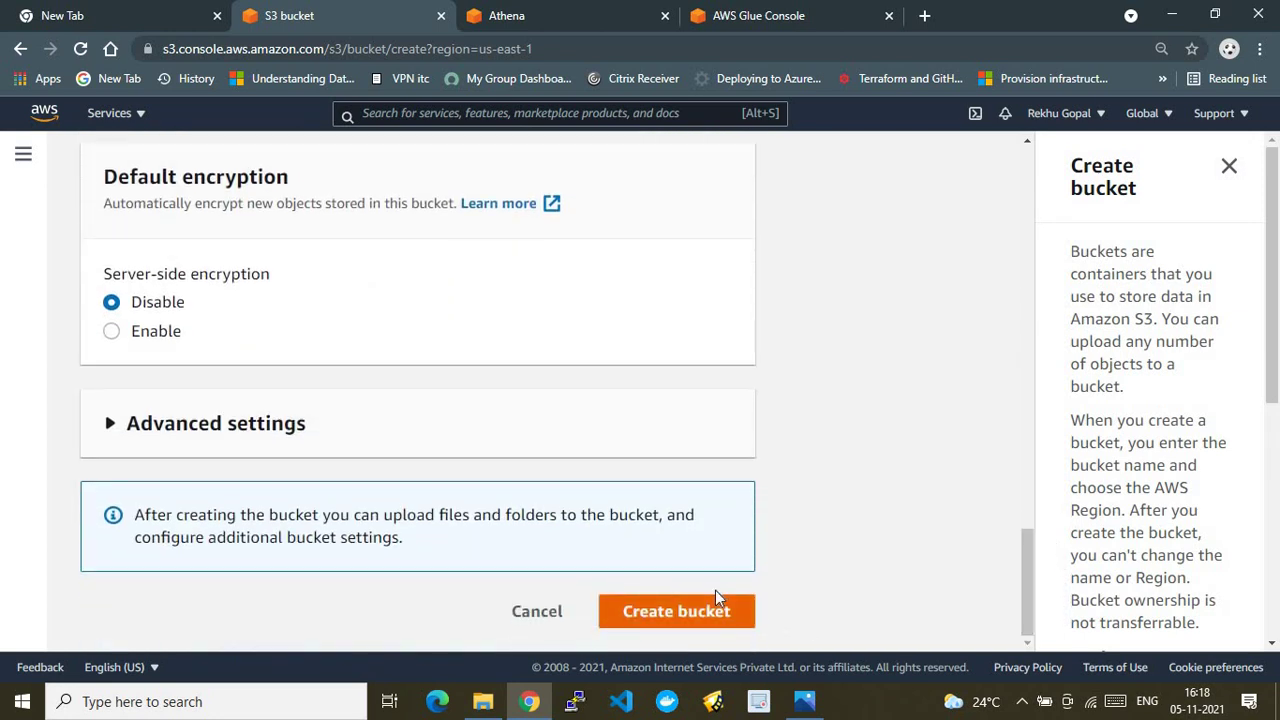
pyautogui.click(715, 621)
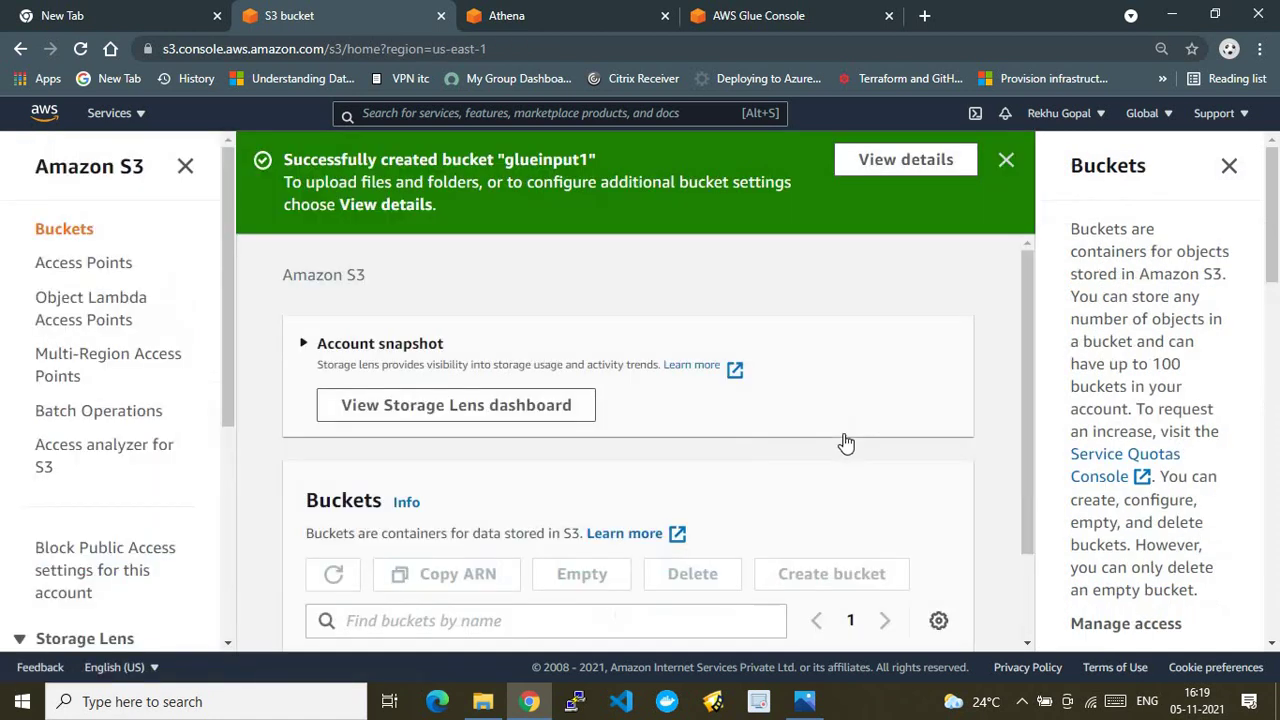
pyautogui.click(918, 163)
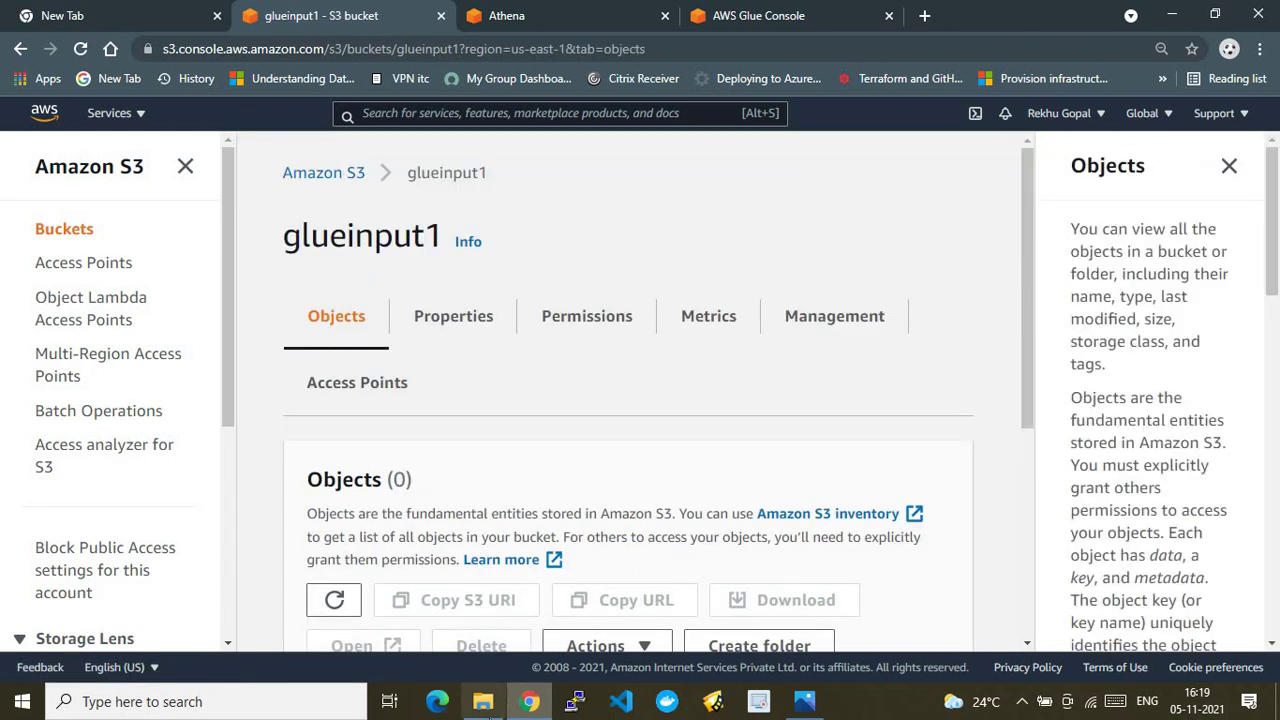
# Switch to File Explorer, open sampleData.csv in Excel to examine its rows and columns, and close it
pyautogui.click(483, 701)
pyautogui.doubleClick(224, 211)
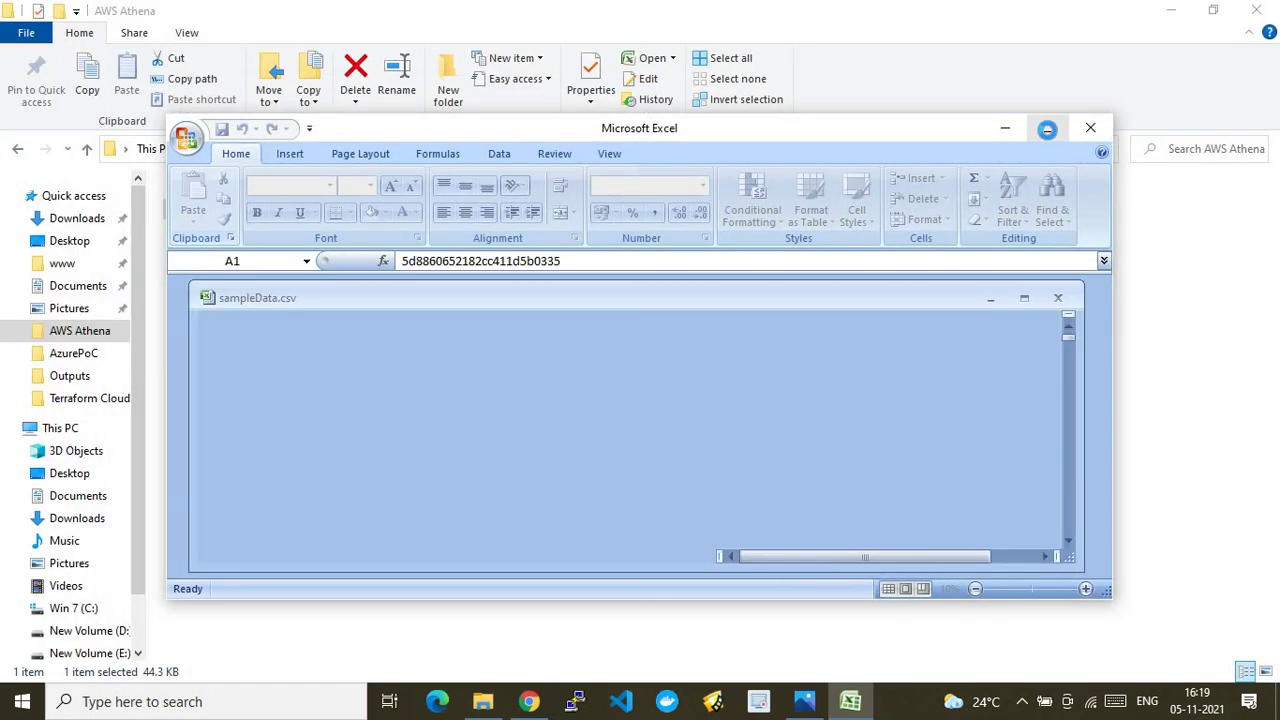
pyautogui.click(1047, 130)
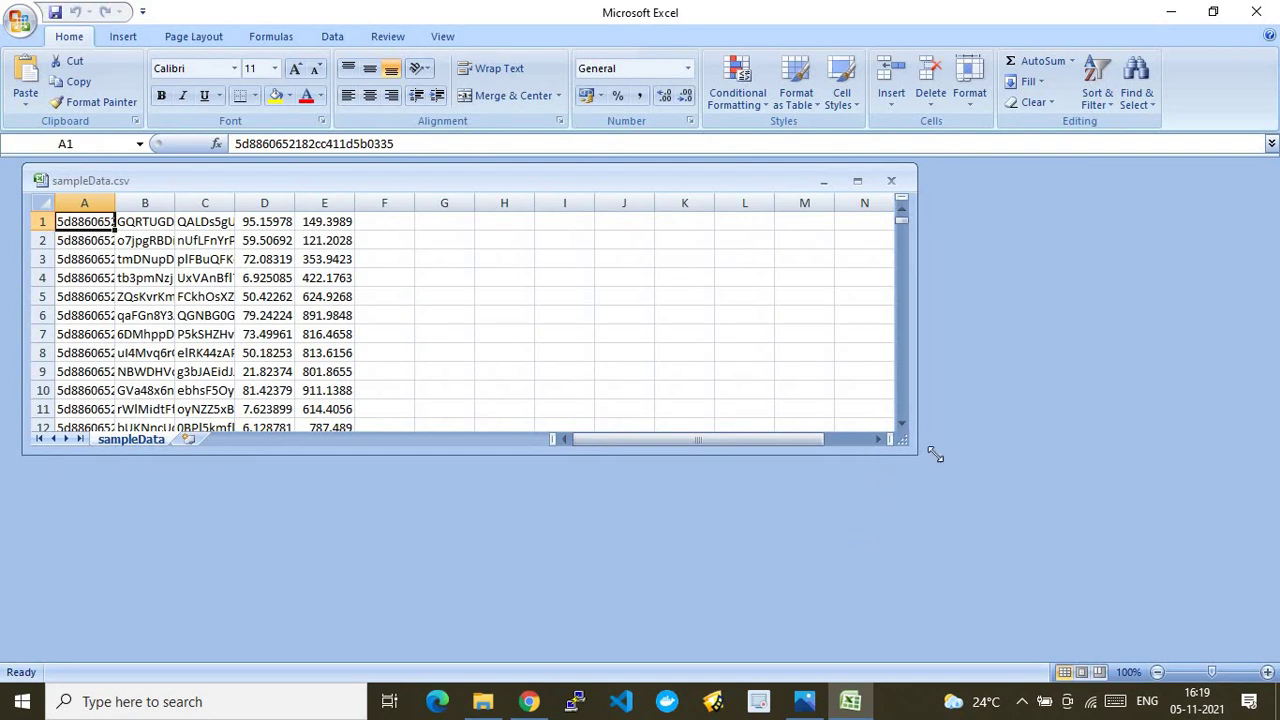
pyautogui.moveTo(935, 455); pyautogui.dragTo(1266, 652)
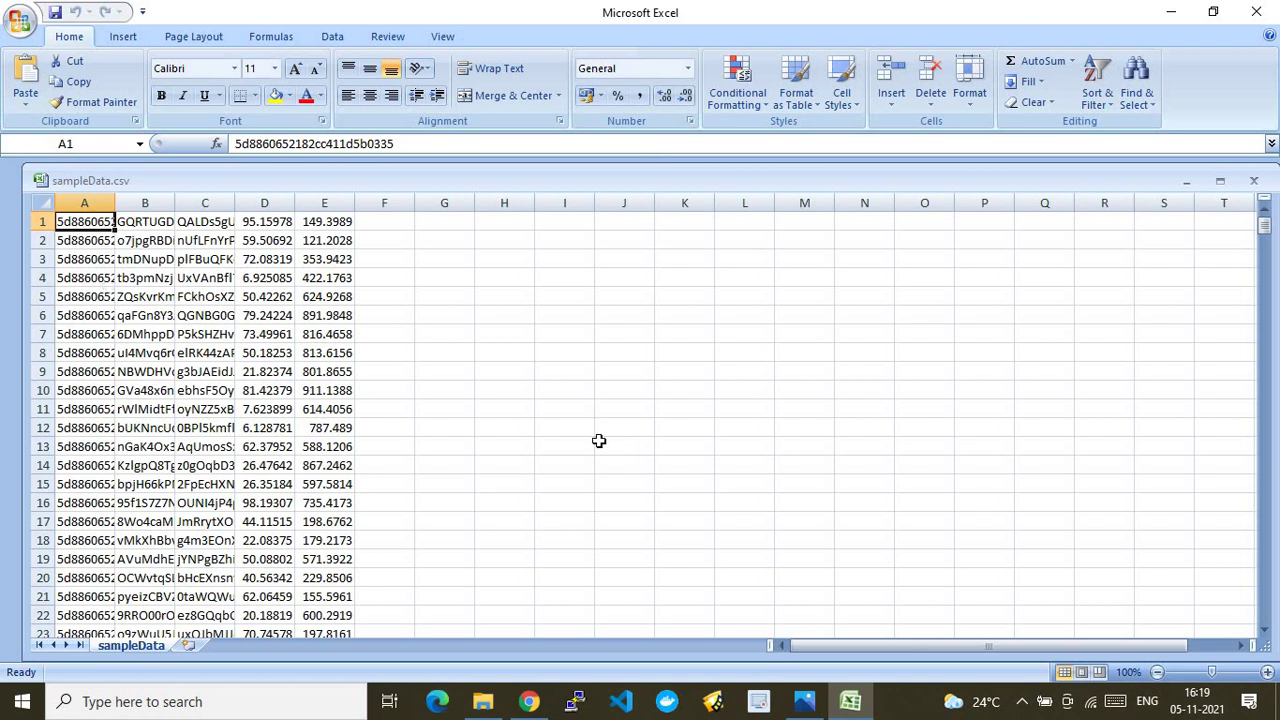
pyautogui.click(1255, 11)
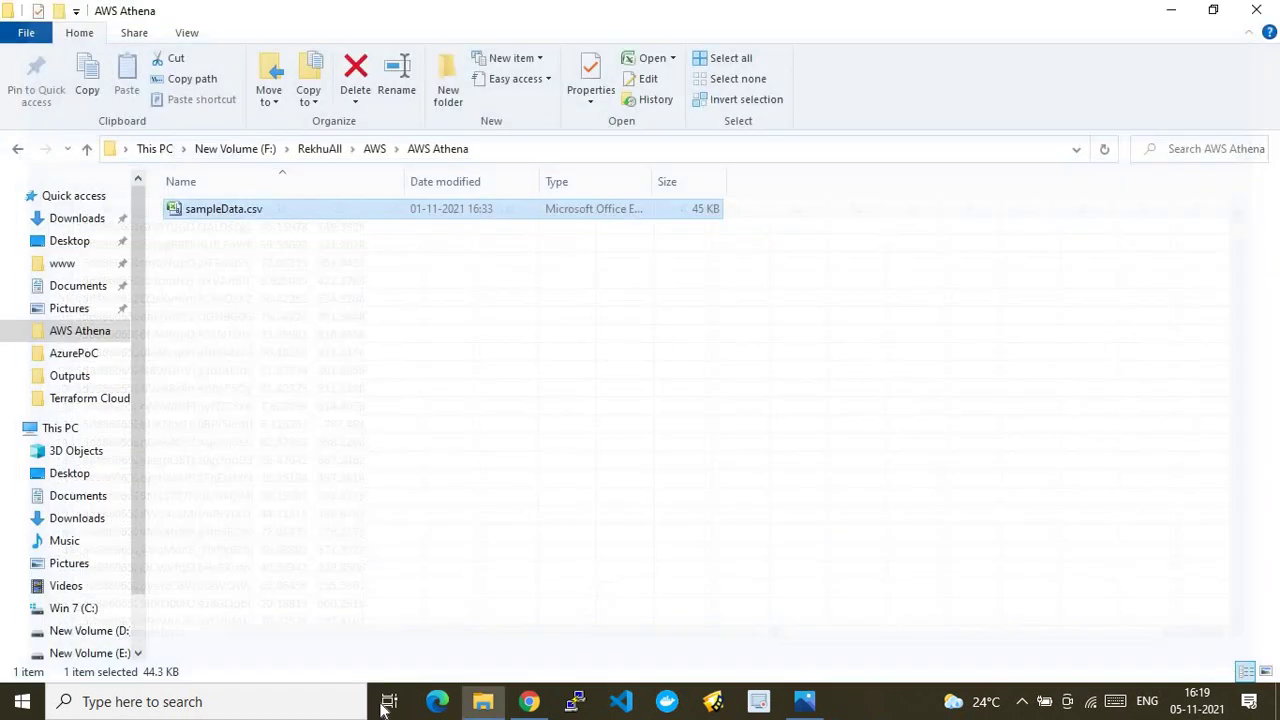
# Return to the glueinput1 bucket in Chrome and add sampleData.csv from the AWS Athena folder to a new upload
pyautogui.click(522, 703)
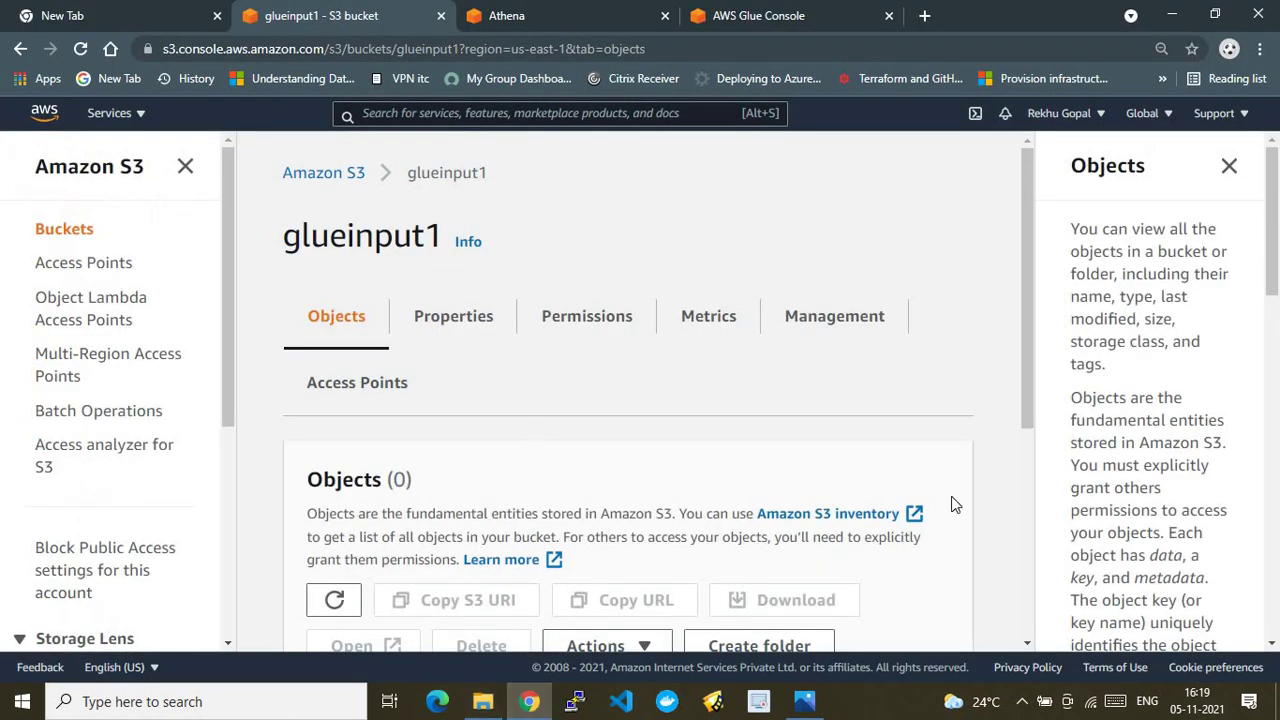
pyautogui.moveTo(1025, 397); pyautogui.dragTo(1025, 606)
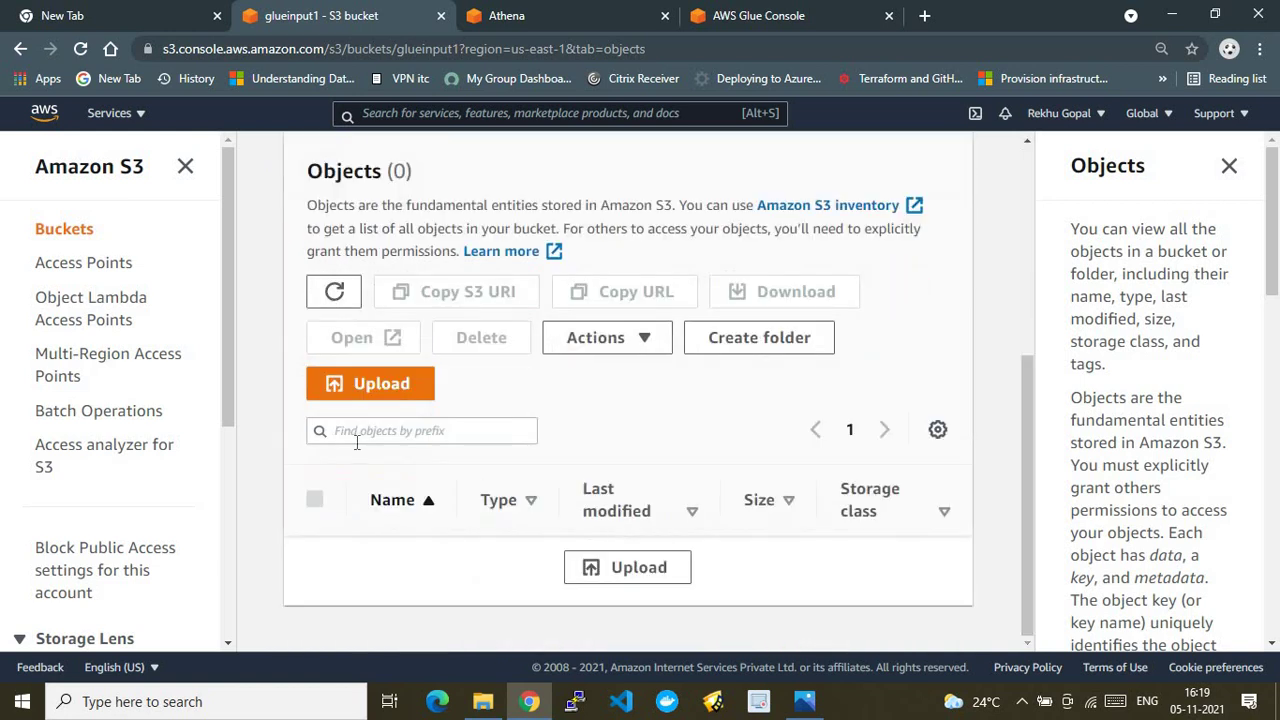
pyautogui.click(366, 390)
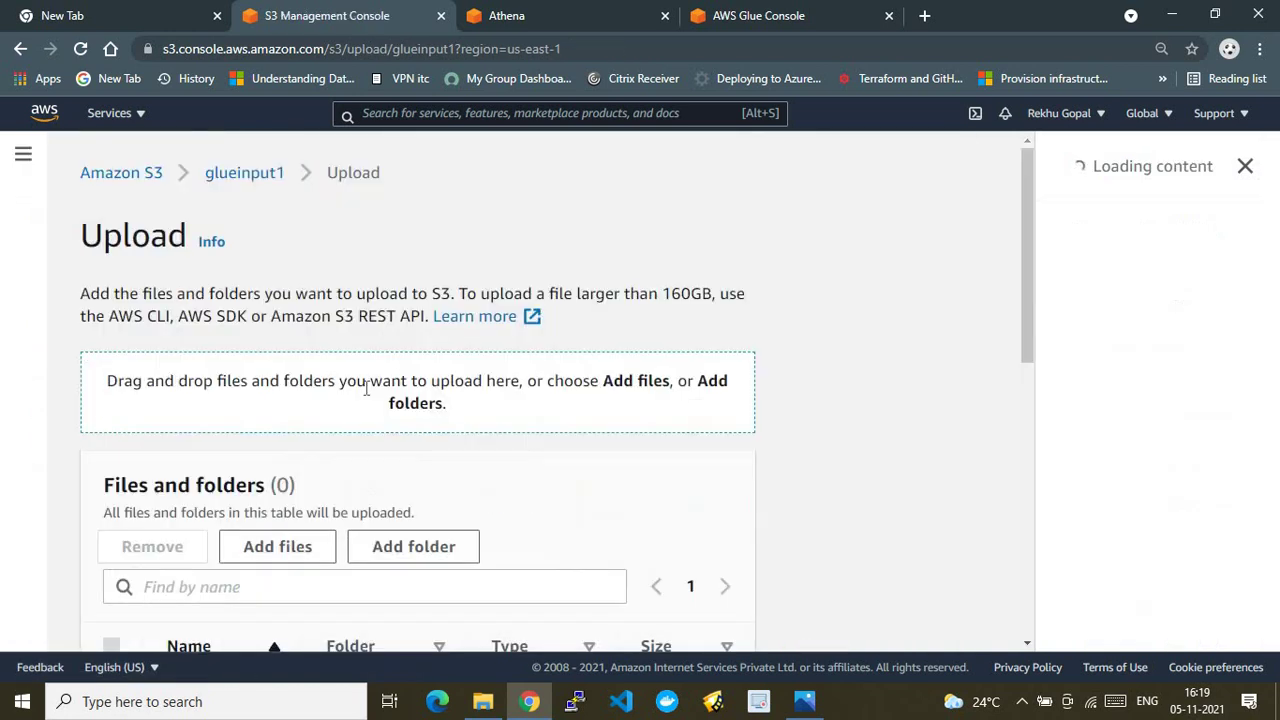
pyautogui.click(287, 549)
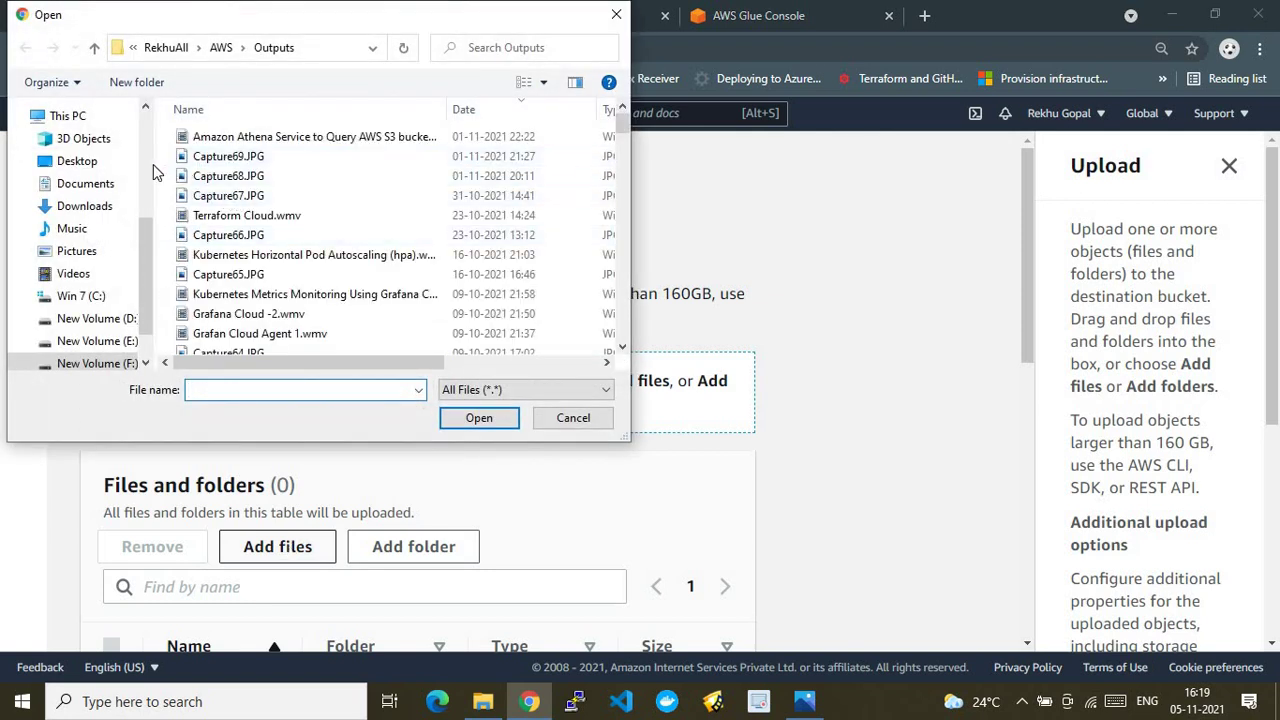
pyautogui.scroll(4, 148, 168)
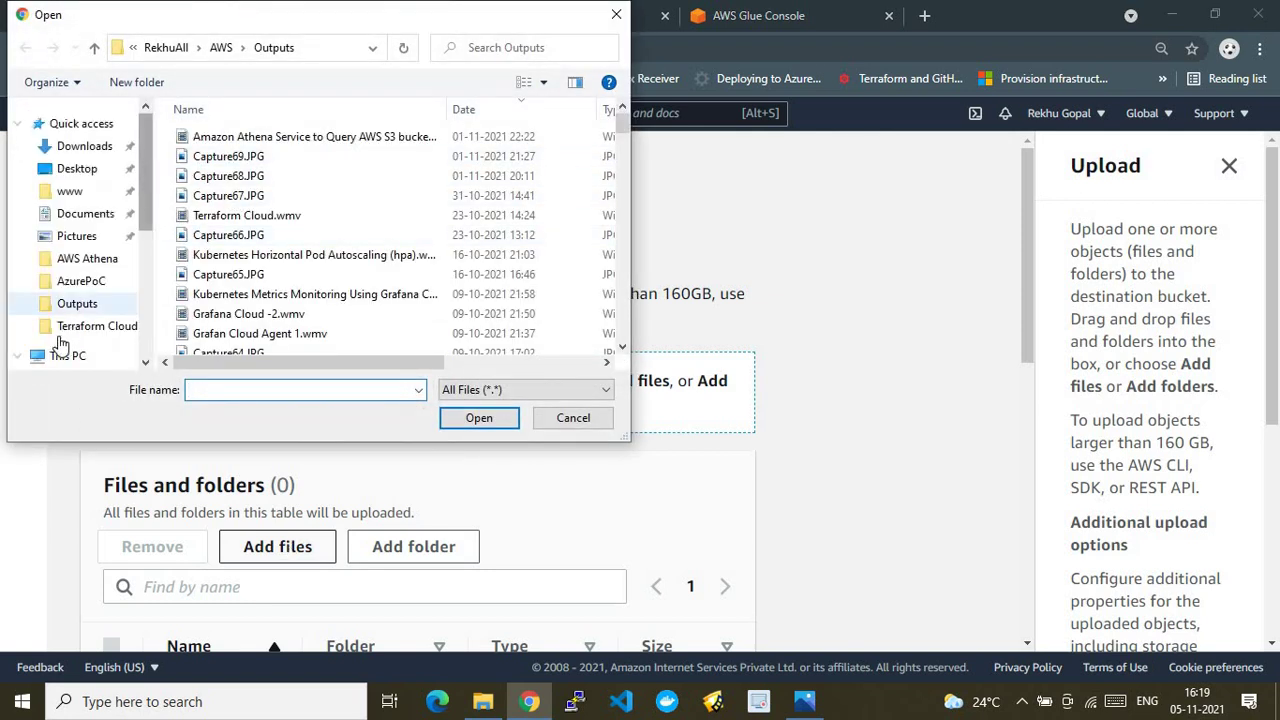
pyautogui.click(75, 259)
pyautogui.click(250, 145)
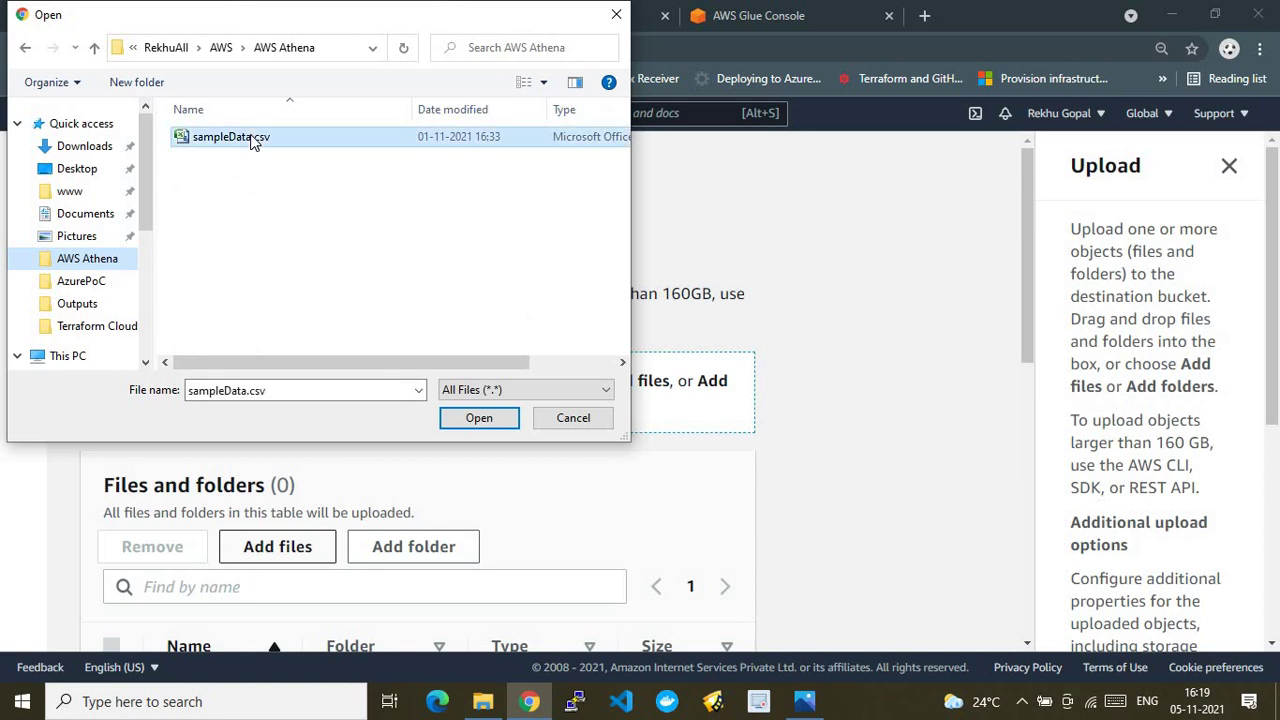
pyautogui.click(478, 418)
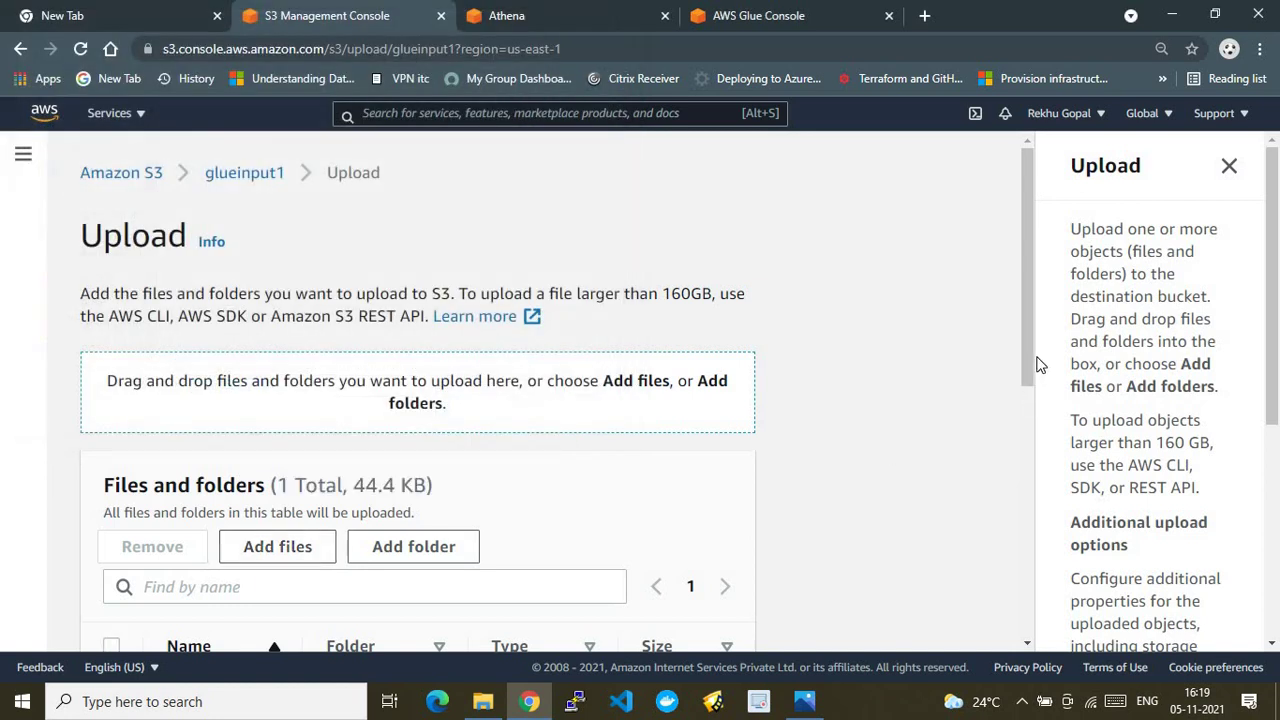
# Upload the added file to s3://glueinput1 and close the upload status page
pyautogui.moveTo(1029, 360); pyautogui.dragTo(1027, 610)
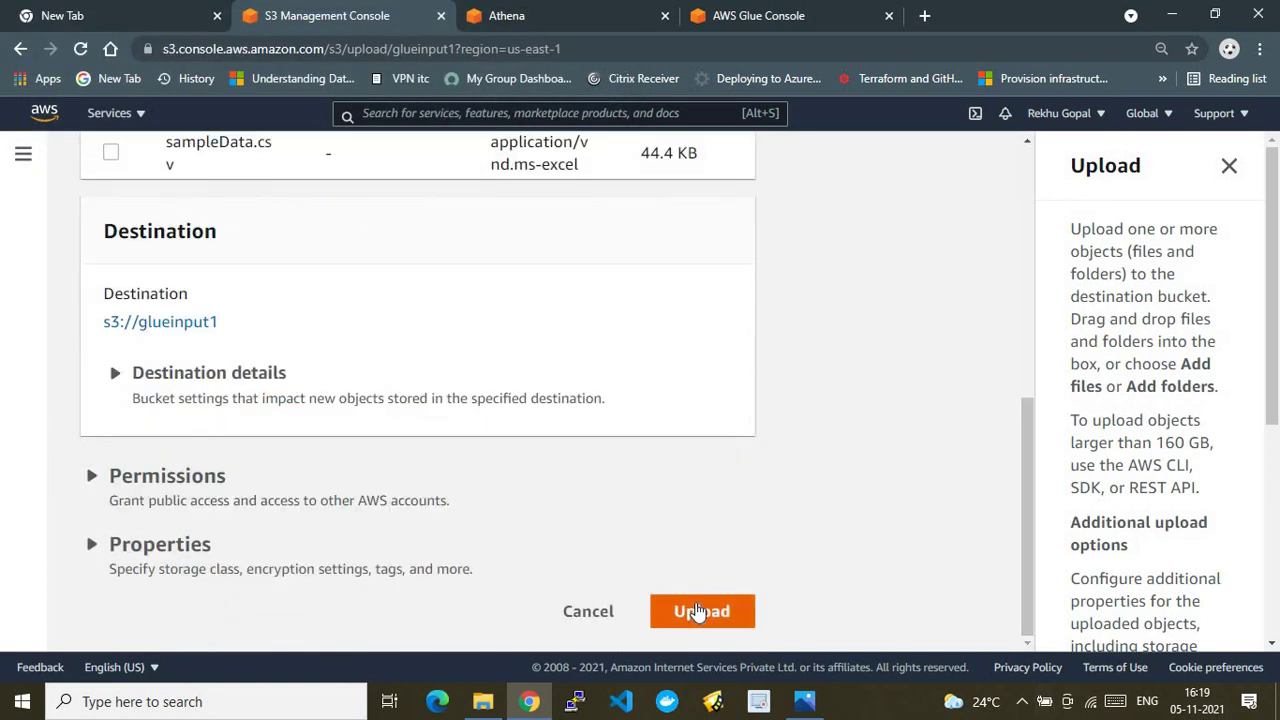
pyautogui.click(699, 611)
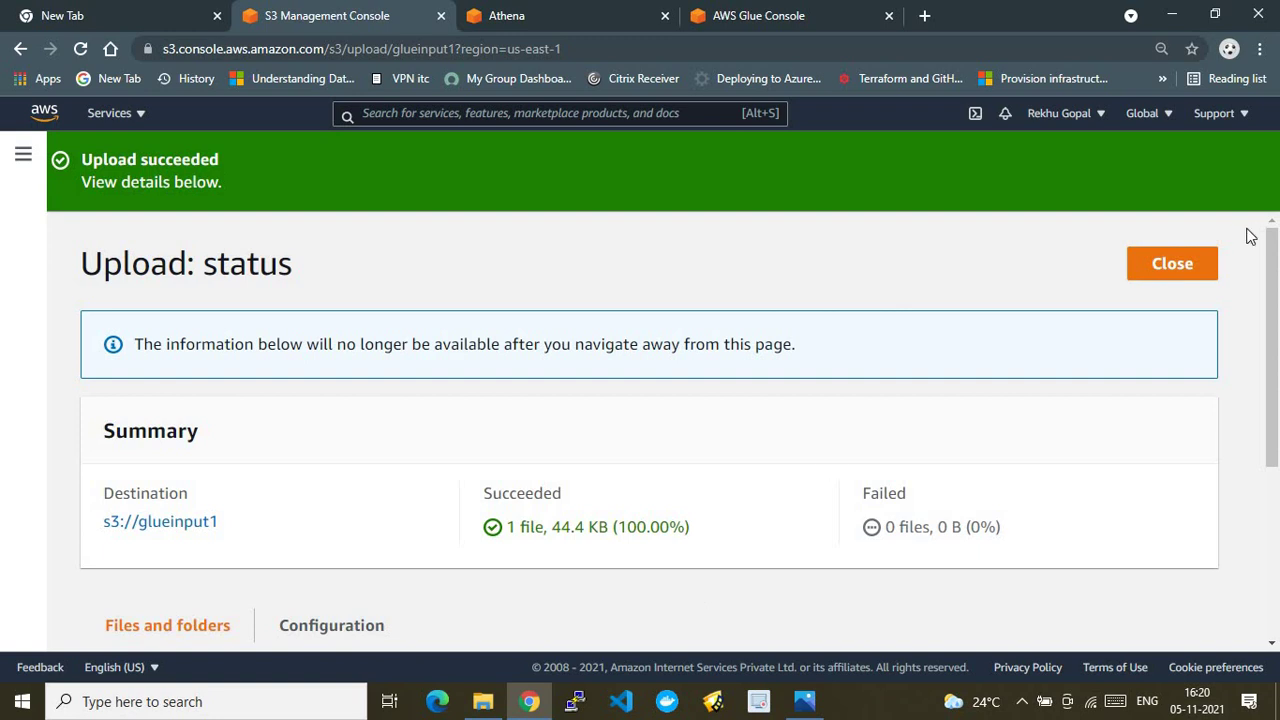
pyautogui.click(1187, 263)
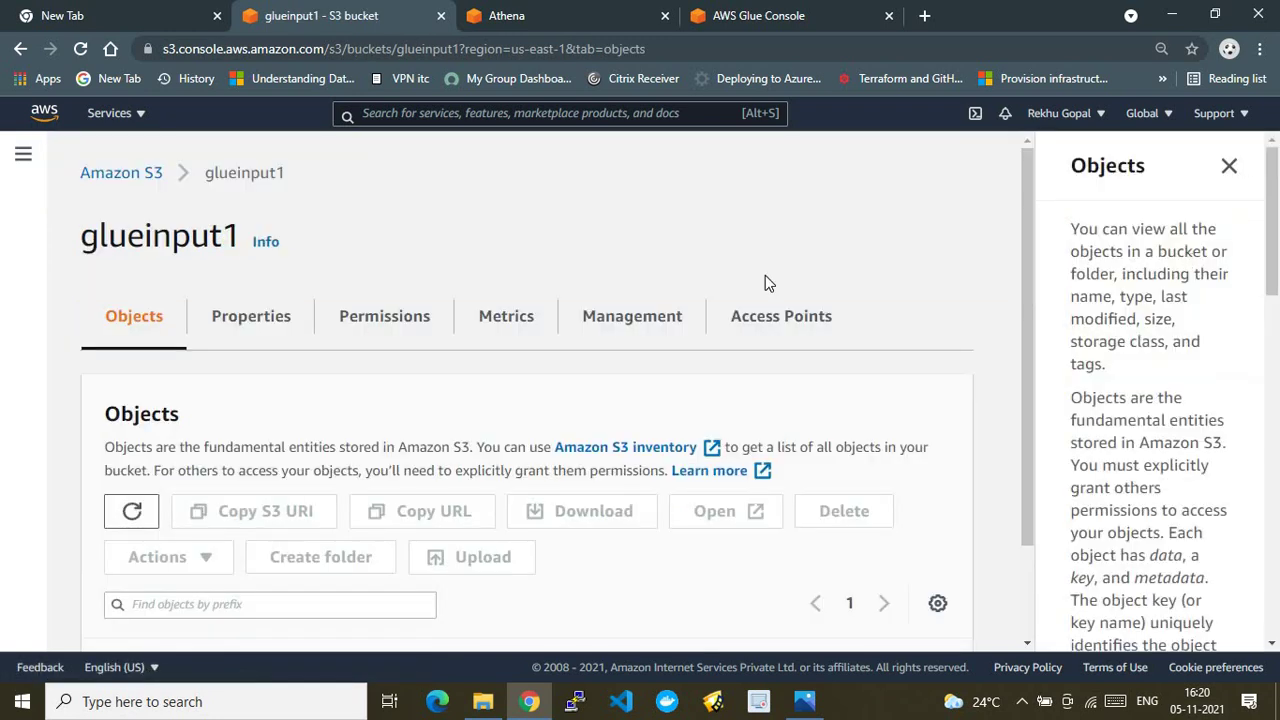
# Try to create a second S3 bucket named athenaquery with the default settings
pyautogui.click(120, 177)
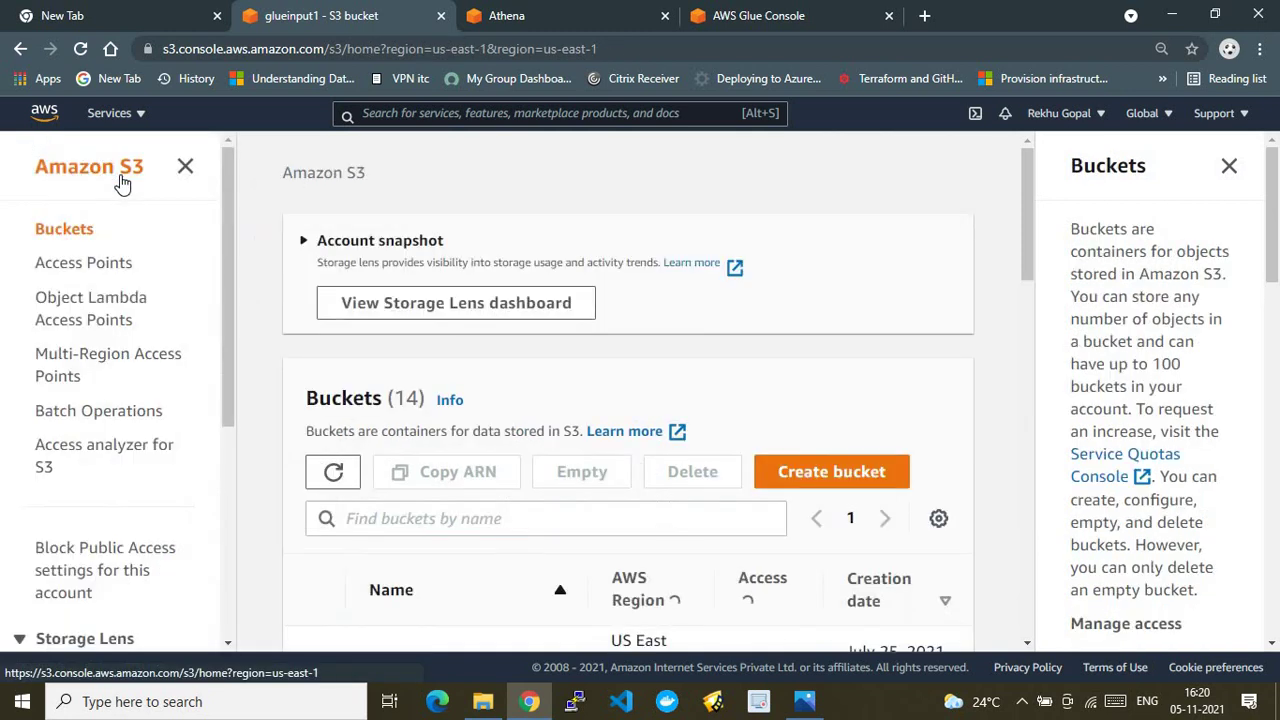
pyautogui.click(840, 472)
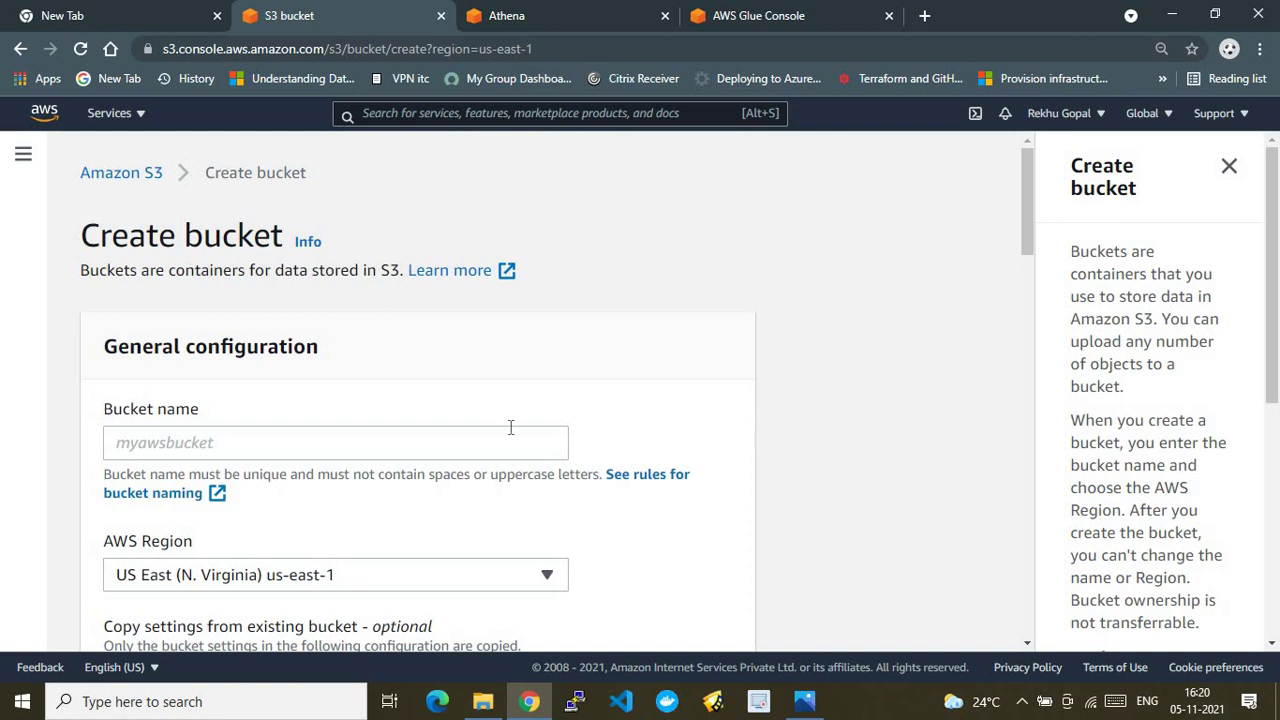
pyautogui.click(435, 437)
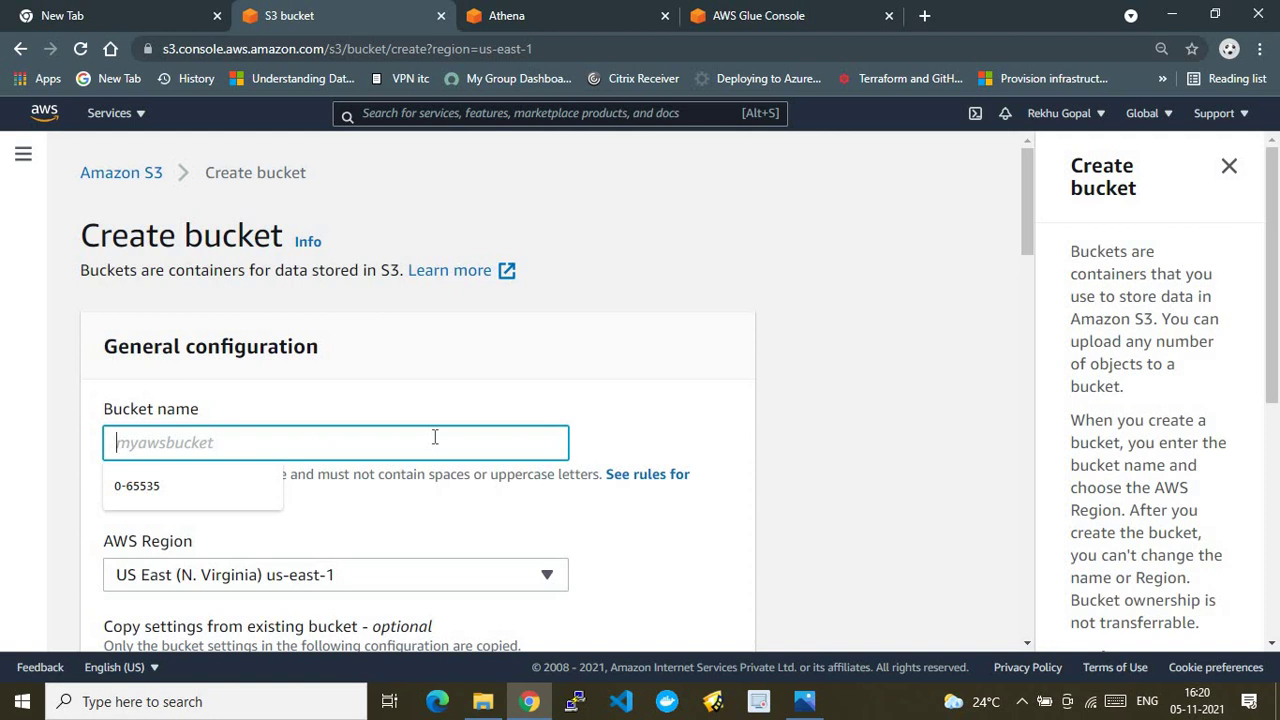
pyautogui.write('athena')
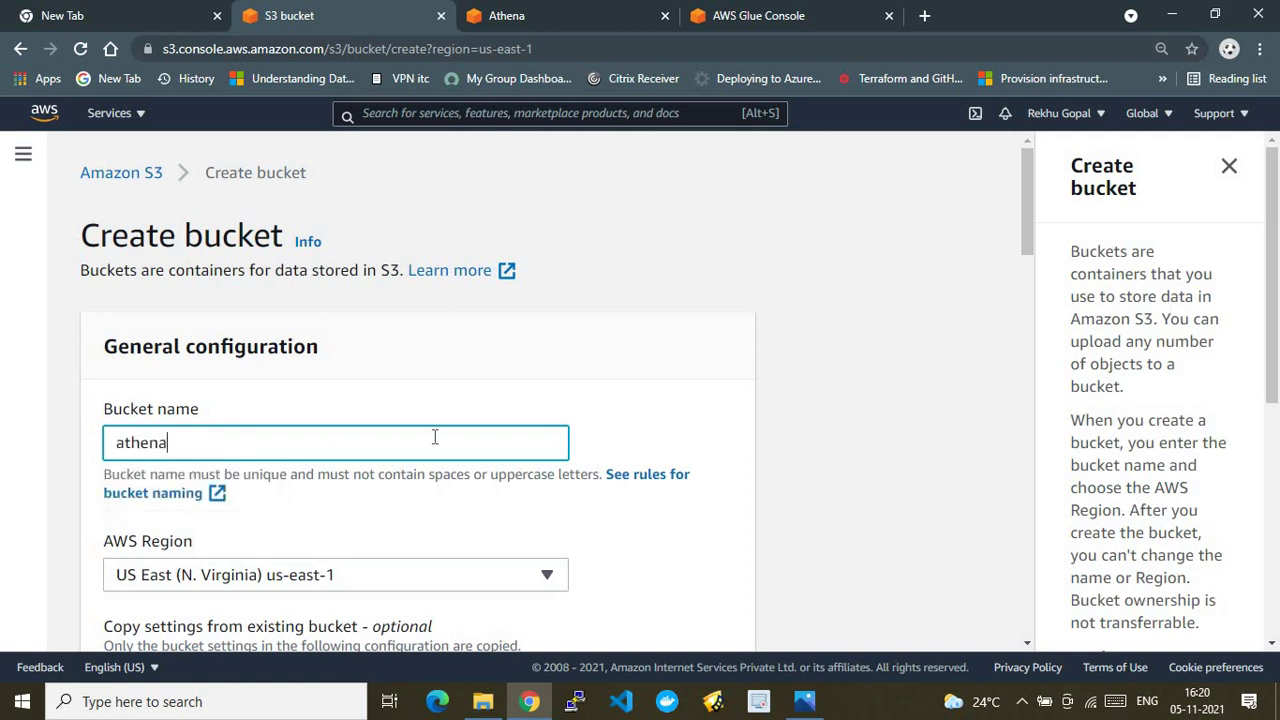
pyautogui.write('ou')
pyautogui.press('BackSpace')
pyautogui.write('ut')
pyautogui.press('BackSpace')
pyautogui.press('BackSpace')
pyautogui.write('query')
pyautogui.click(1027, 577)
pyautogui.scroll(-2, 1027, 581)
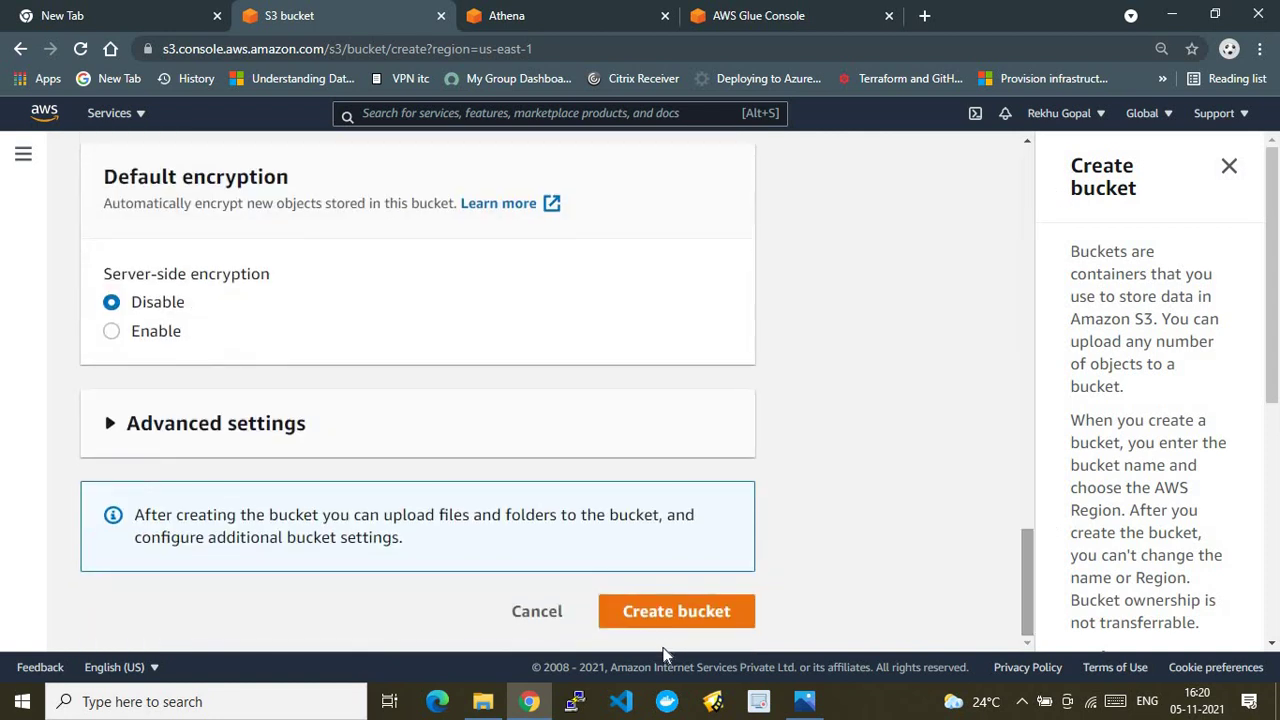
pyautogui.click(680, 612)
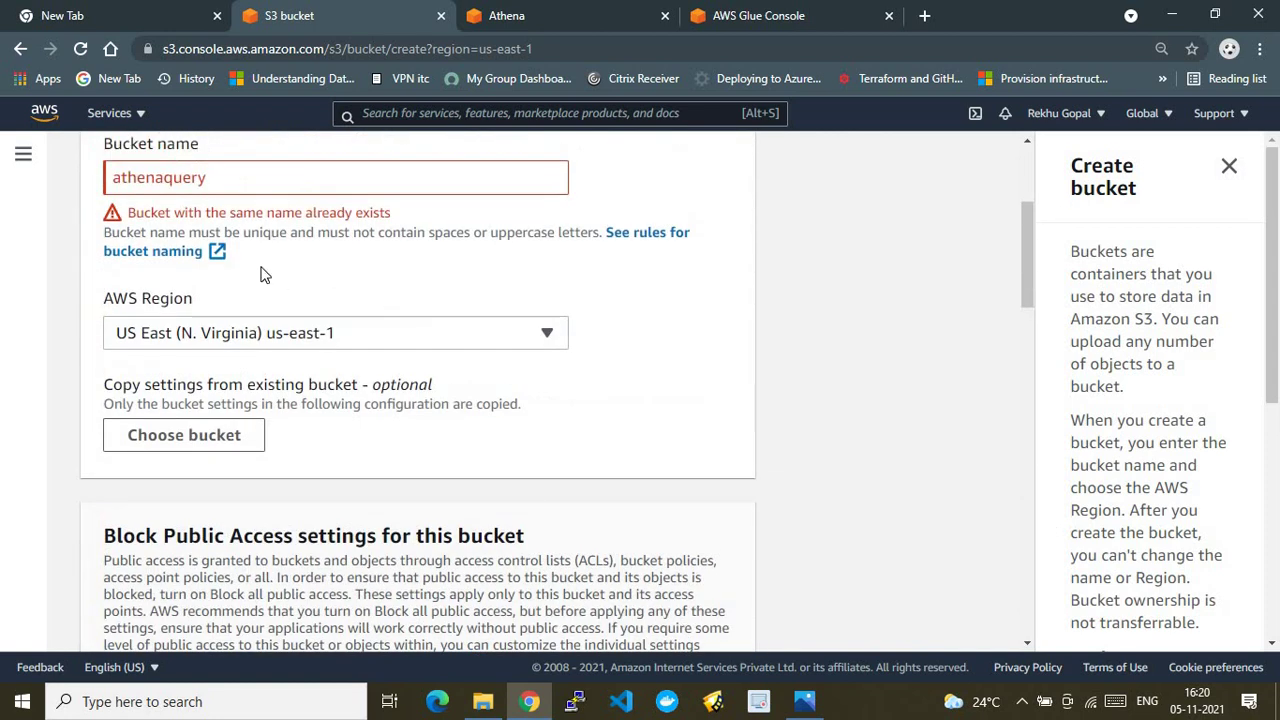
# Change the new bucket's name to athenaqueryglue, create the bucket and dismiss the notification
pyautogui.click(242, 176)
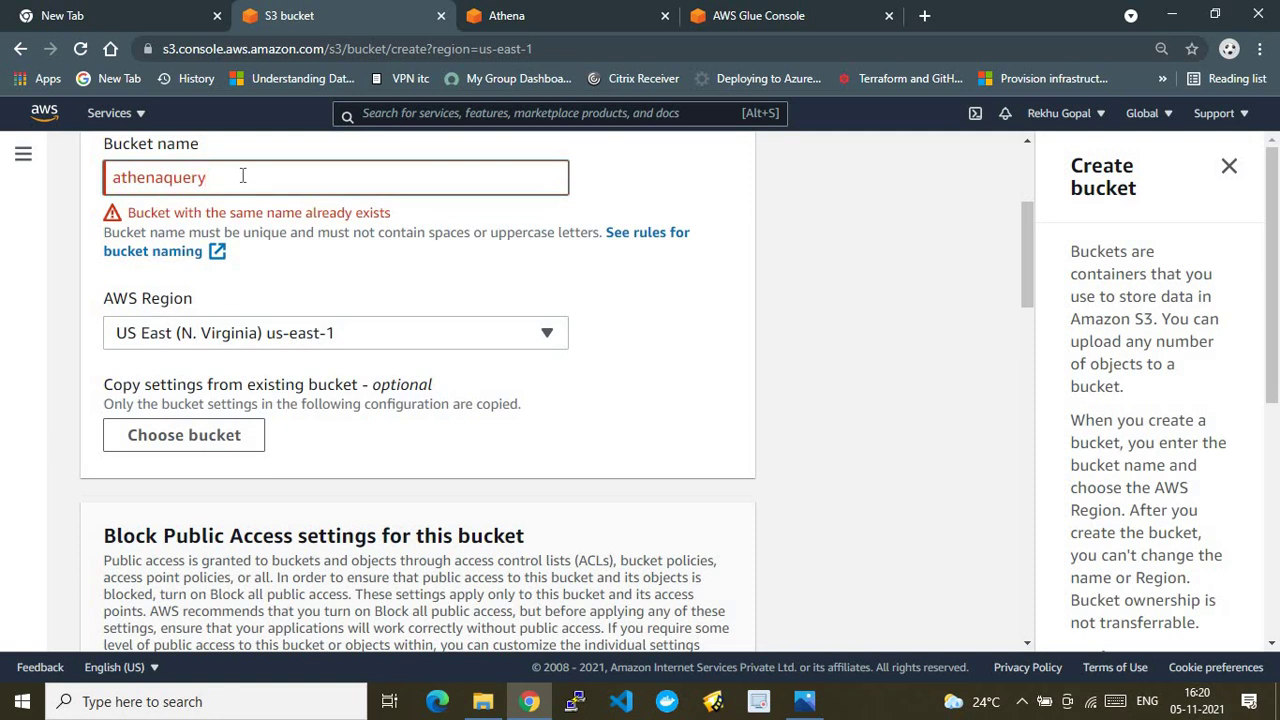
pyautogui.write('glue')
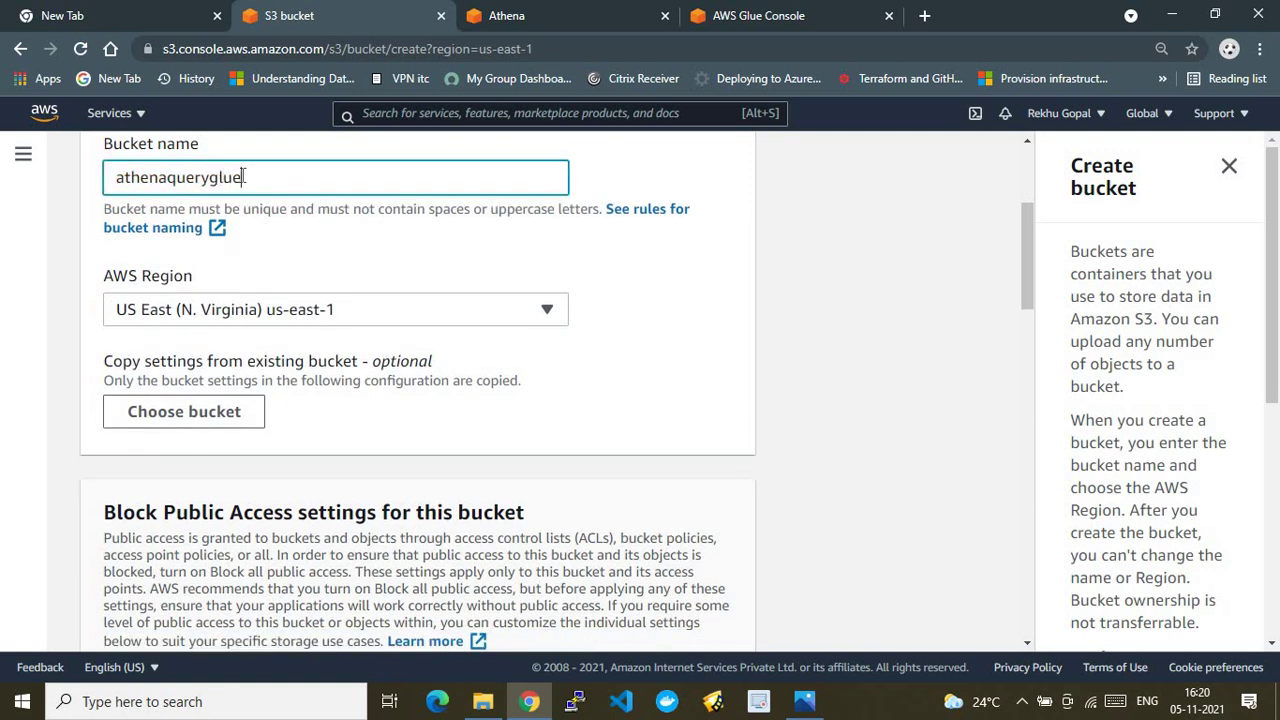
pyautogui.moveTo(1022, 287); pyautogui.dragTo(1022, 612)
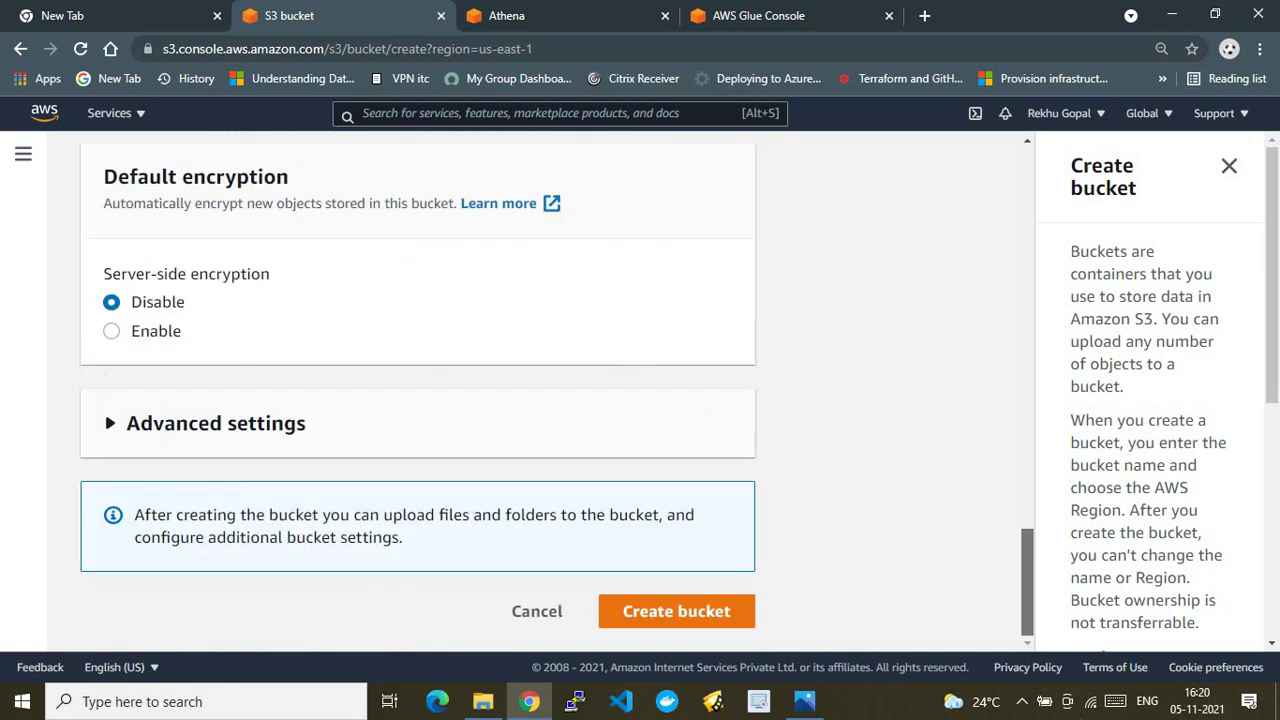
pyautogui.click(709, 609)
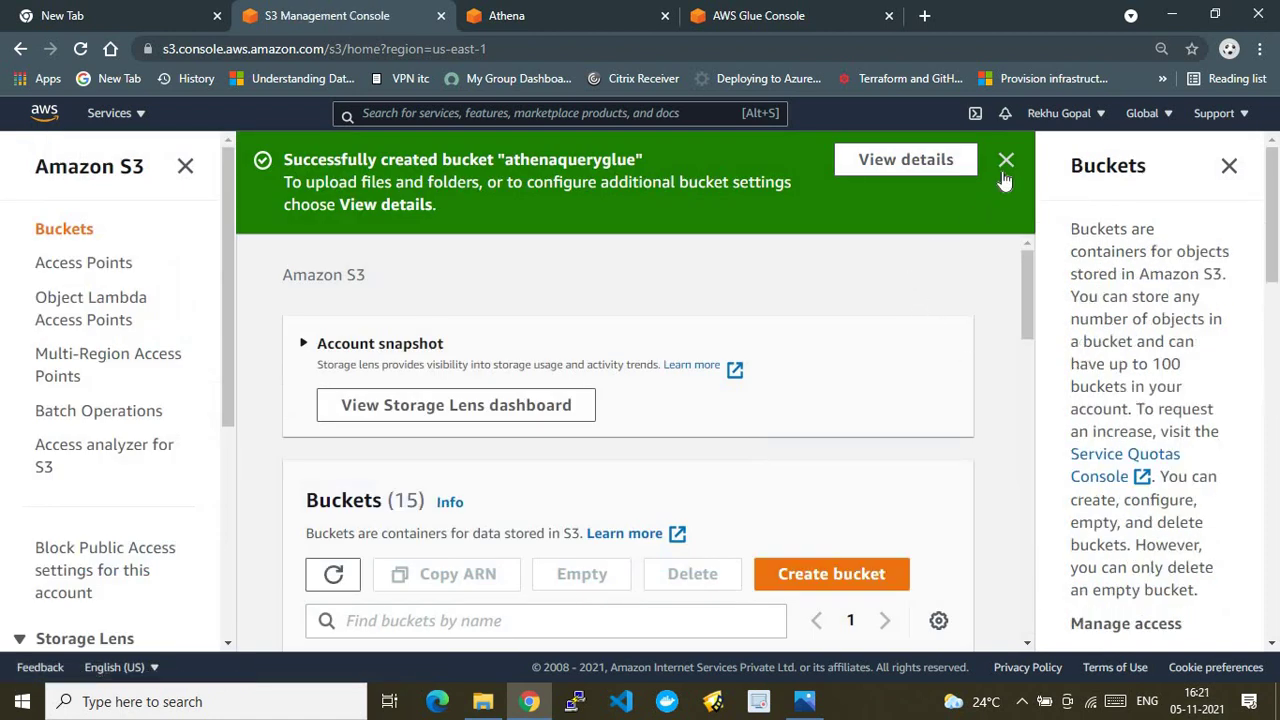
pyautogui.click(1006, 163)
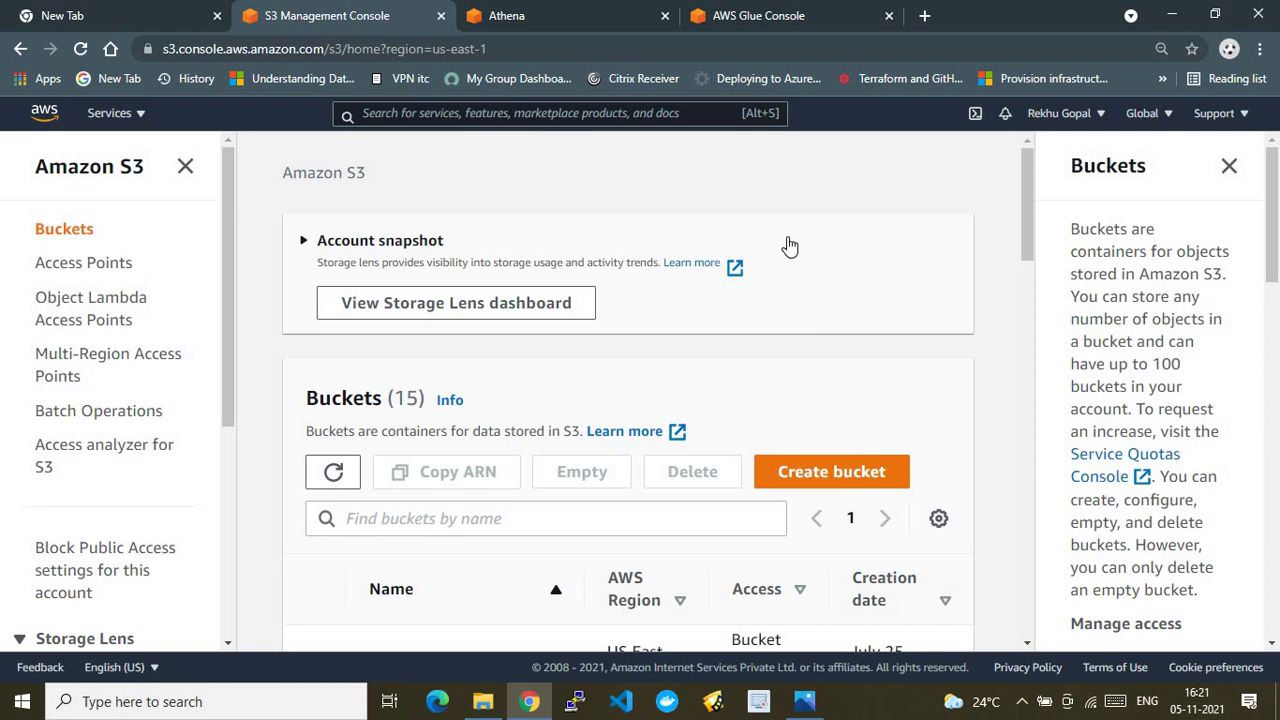
# Switch to the Amazon Athena console and open the query editor
pyautogui.click(571, 20)
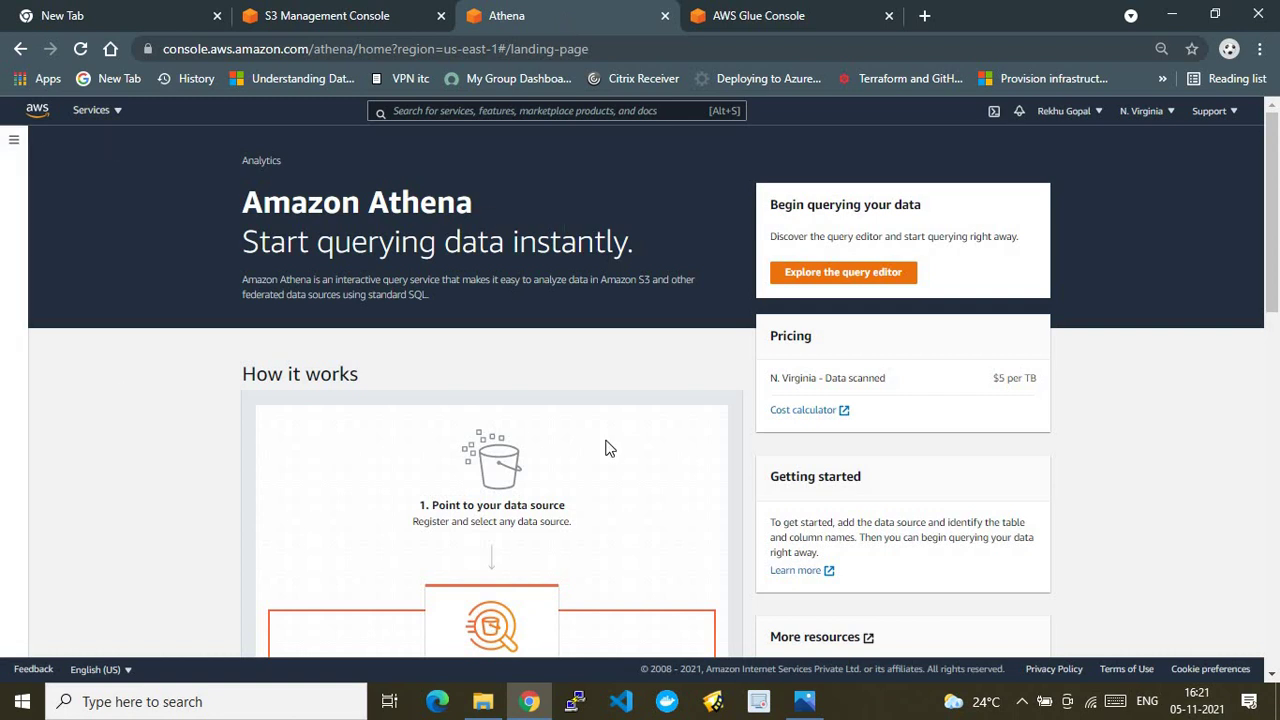
pyautogui.click(1066, 121)
pyautogui.click(862, 275)
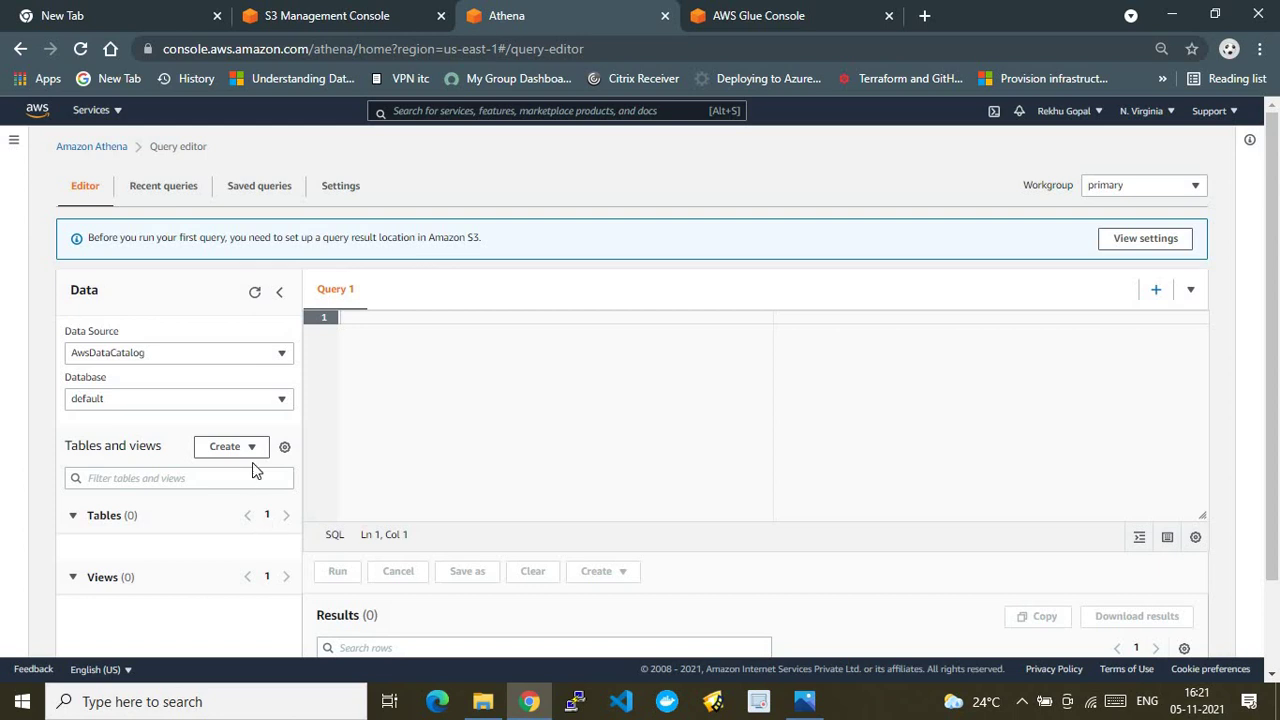
# Check which data sources and databases are available in the Athena query editor
pyautogui.click(130, 353)
pyautogui.click(140, 396)
pyautogui.click(138, 397)
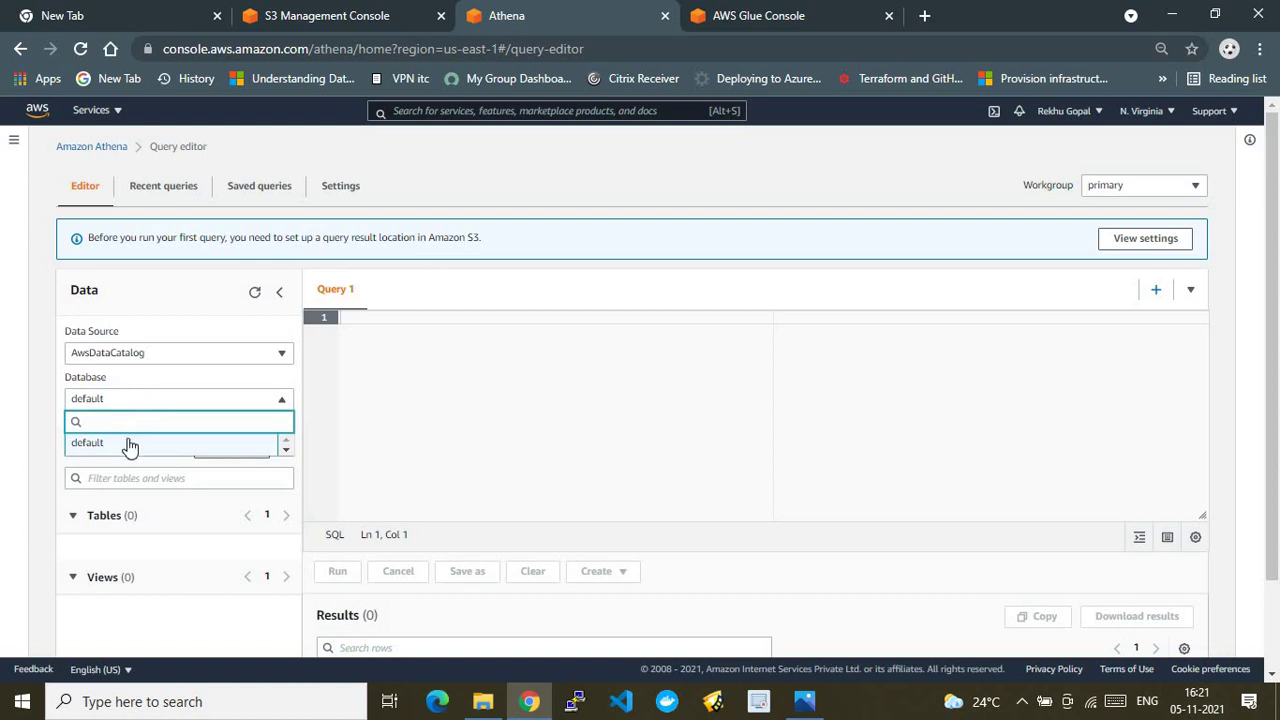
pyautogui.click(502, 418)
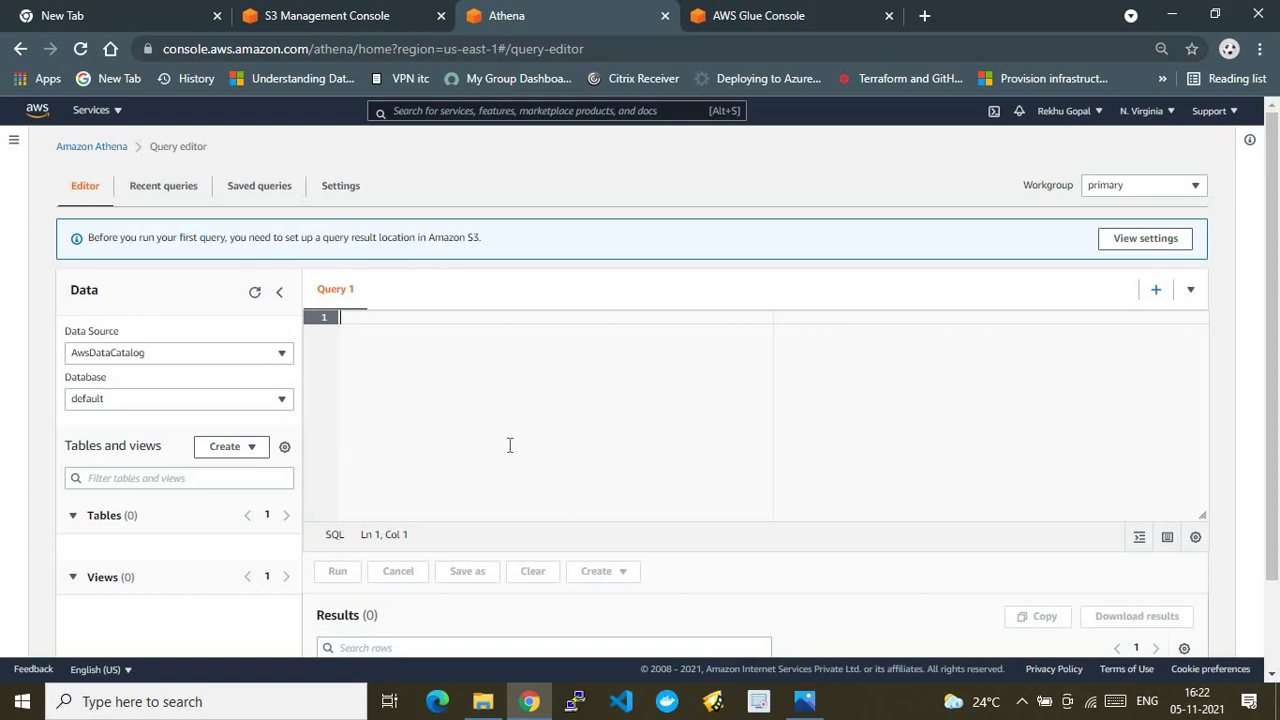
# Go back to the Amazon Athena landing page and reopen the query editor
pyautogui.click(91, 146)
pyautogui.click(795, 274)
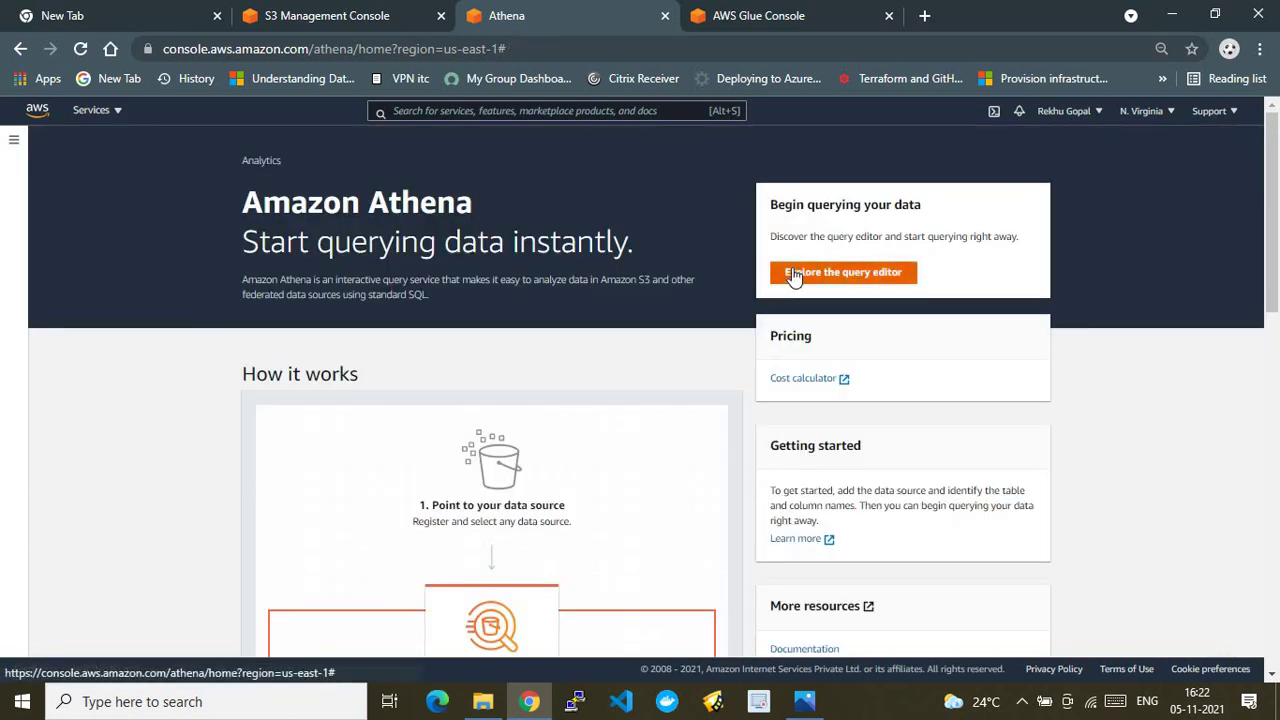
# Start creating a new Athena workgroup and name it testwg
pyautogui.click(14, 141)
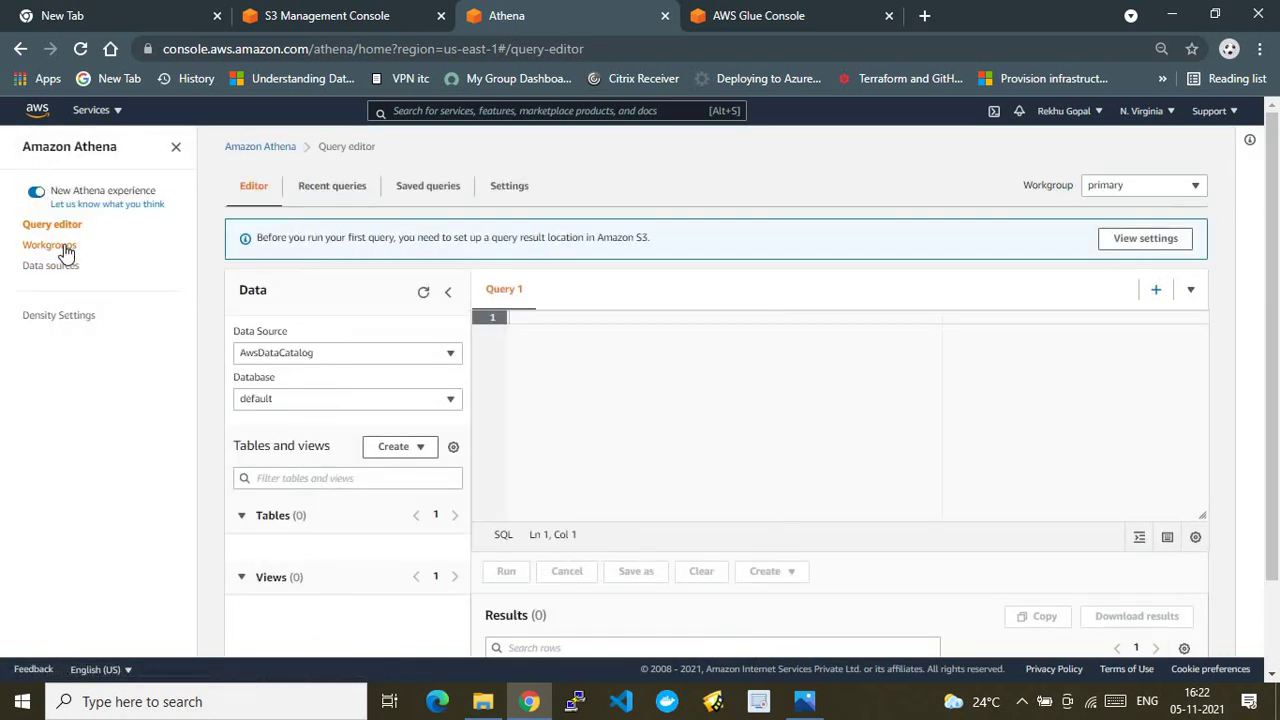
pyautogui.click(40, 245)
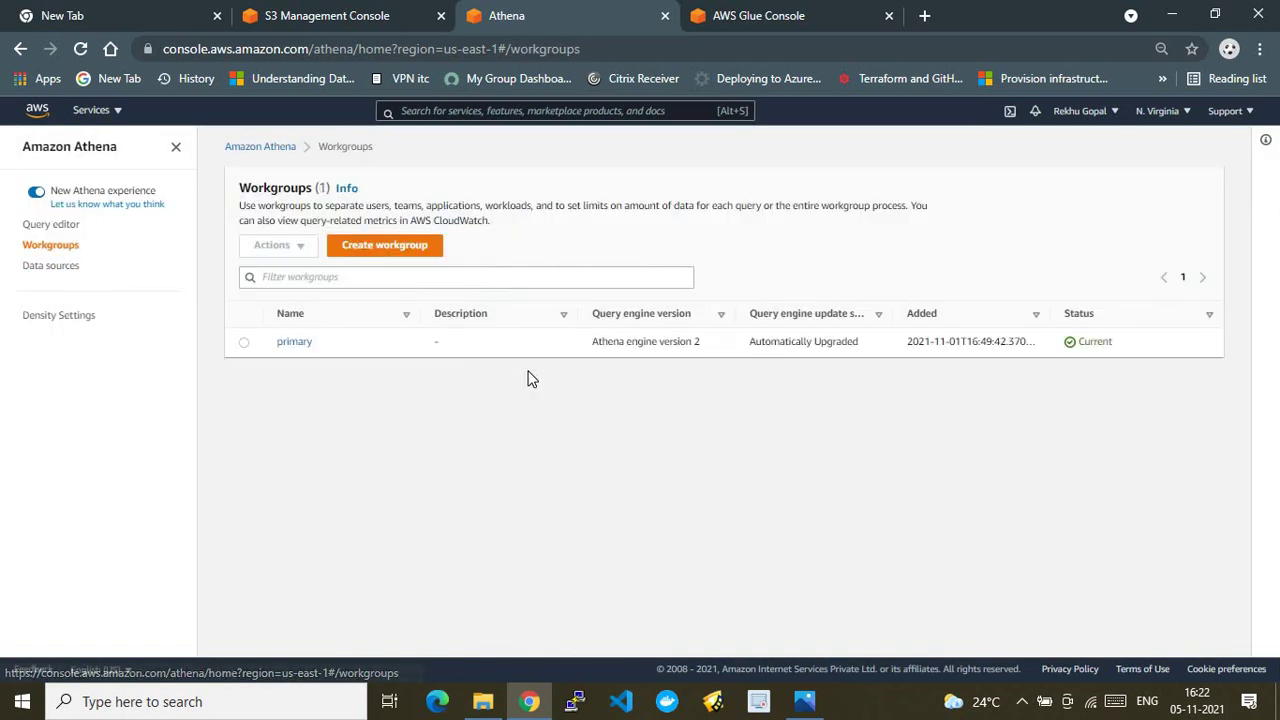
pyautogui.click(391, 247)
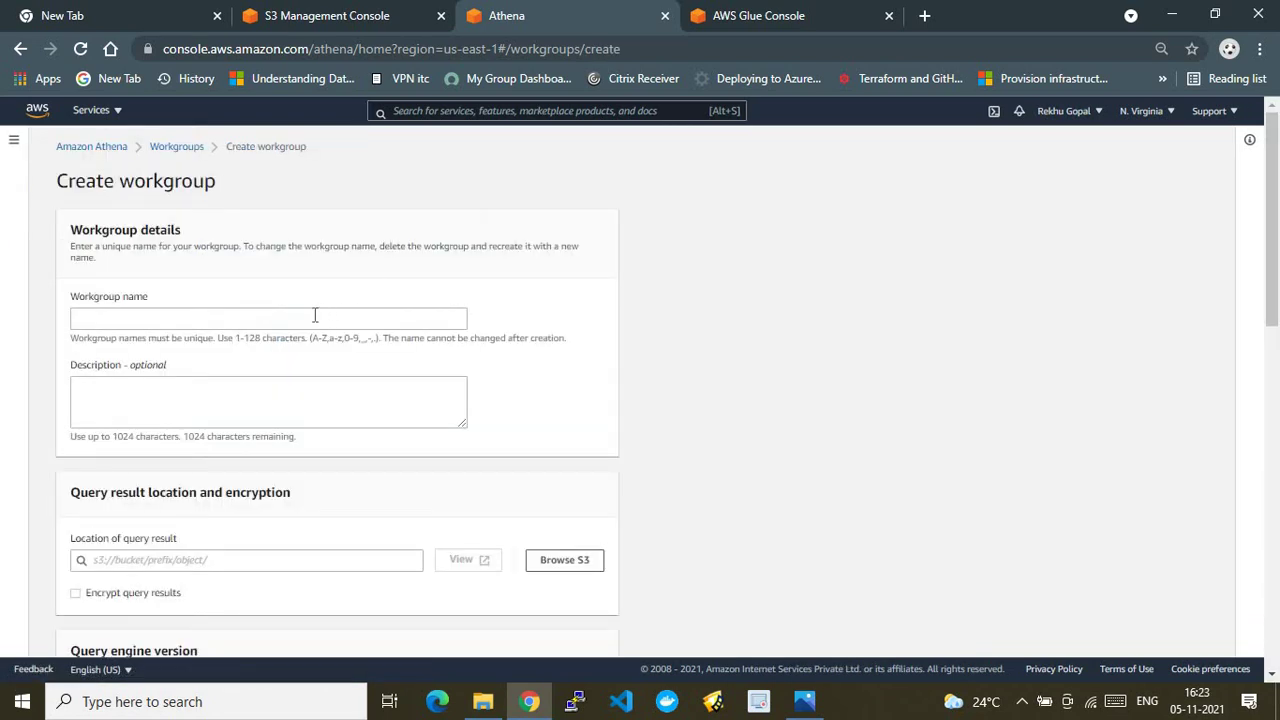
pyautogui.click(314, 315)
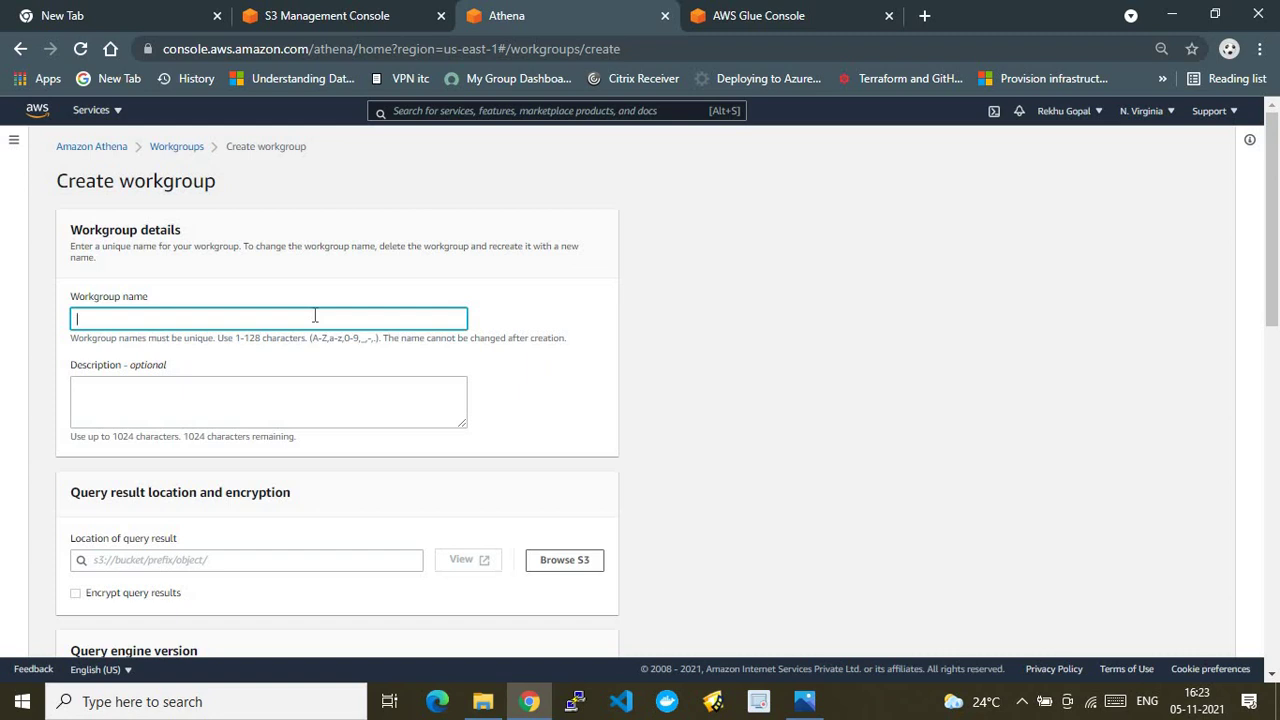
pyautogui.write('tes')
pyautogui.press('BackSpace')
pyautogui.press('BackSpace')
pyautogui.press('BackSpace')
pyautogui.write('testwo')
pyautogui.hotkey('ctrl', 'a')
# Set the workgroup's query result location to the athenaqueryglue bucket, written as s3://athenaqueryglue/
pyautogui.moveTo(1275, 290); pyautogui.dragTo(1273, 335)
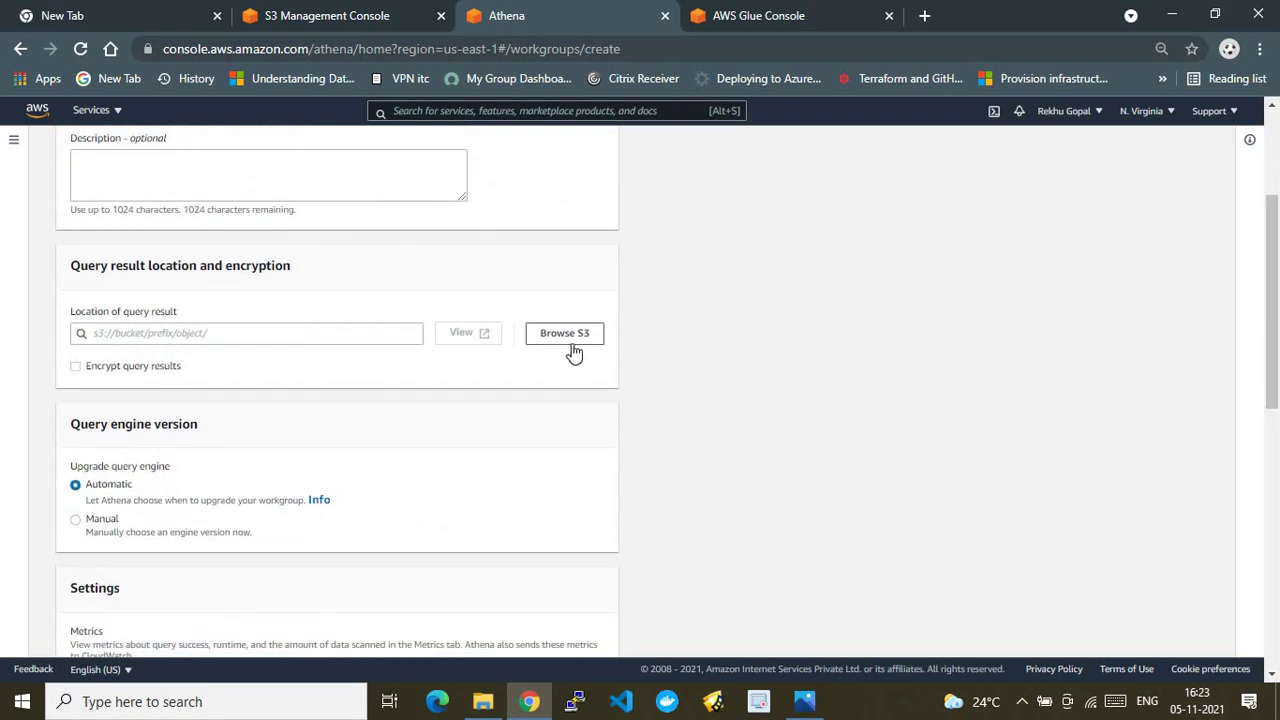
pyautogui.click(563, 342)
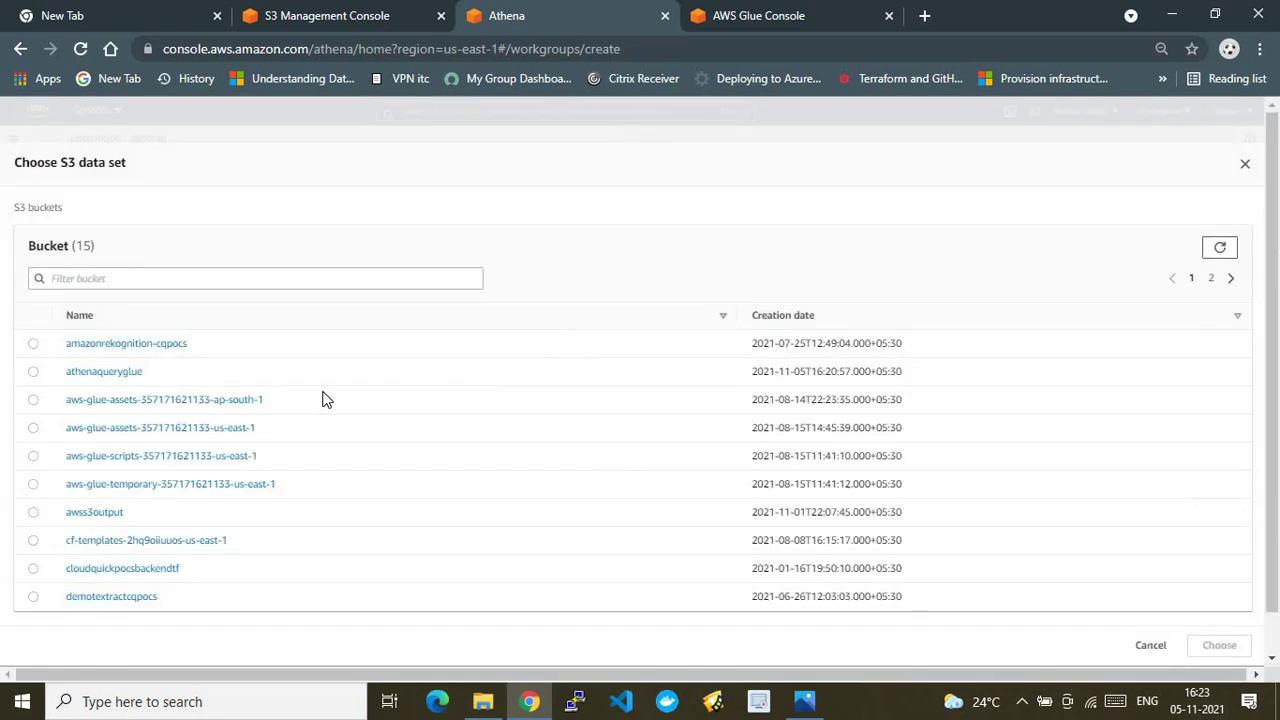
pyautogui.click(34, 372)
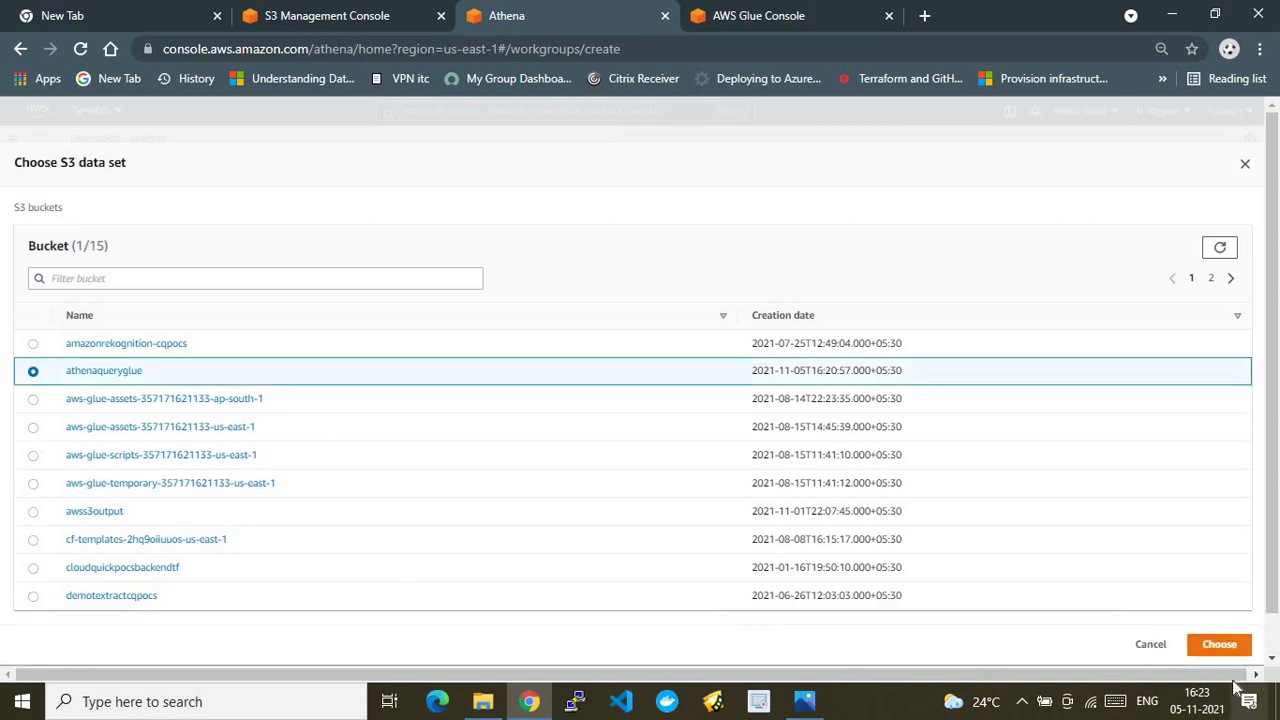
pyautogui.click(1219, 645)
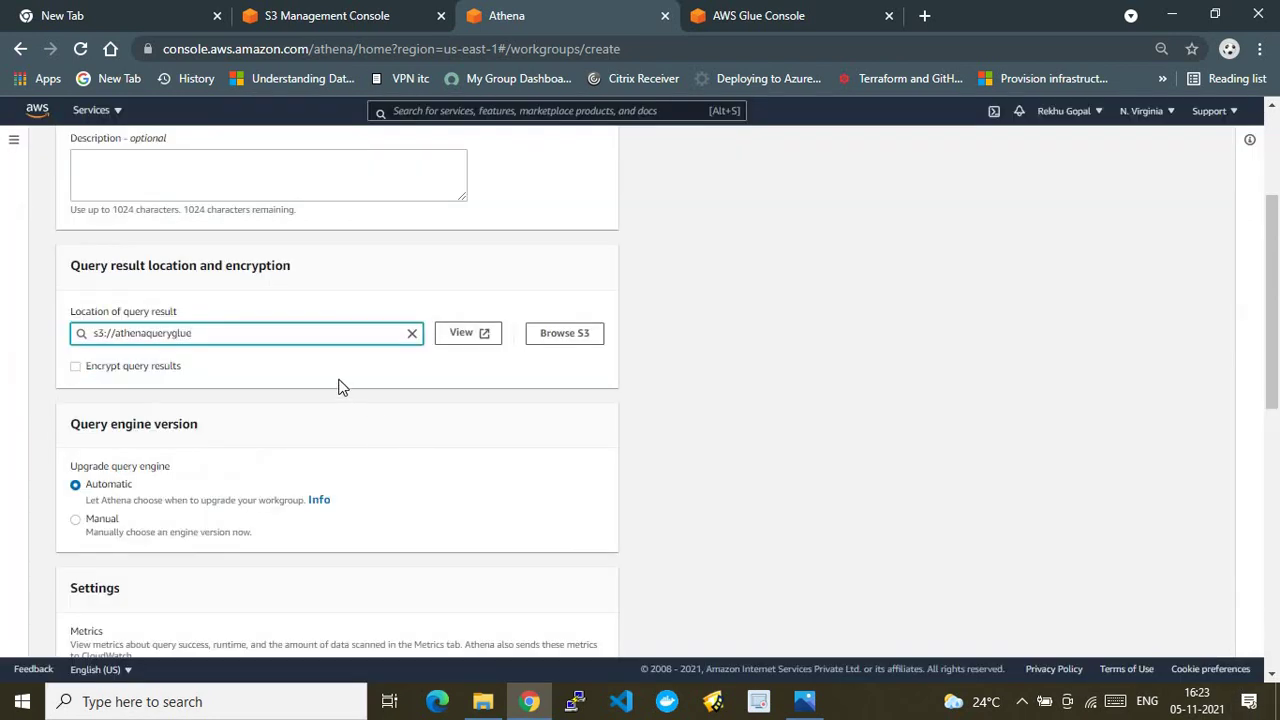
pyautogui.click(200, 336)
pyautogui.write('/')
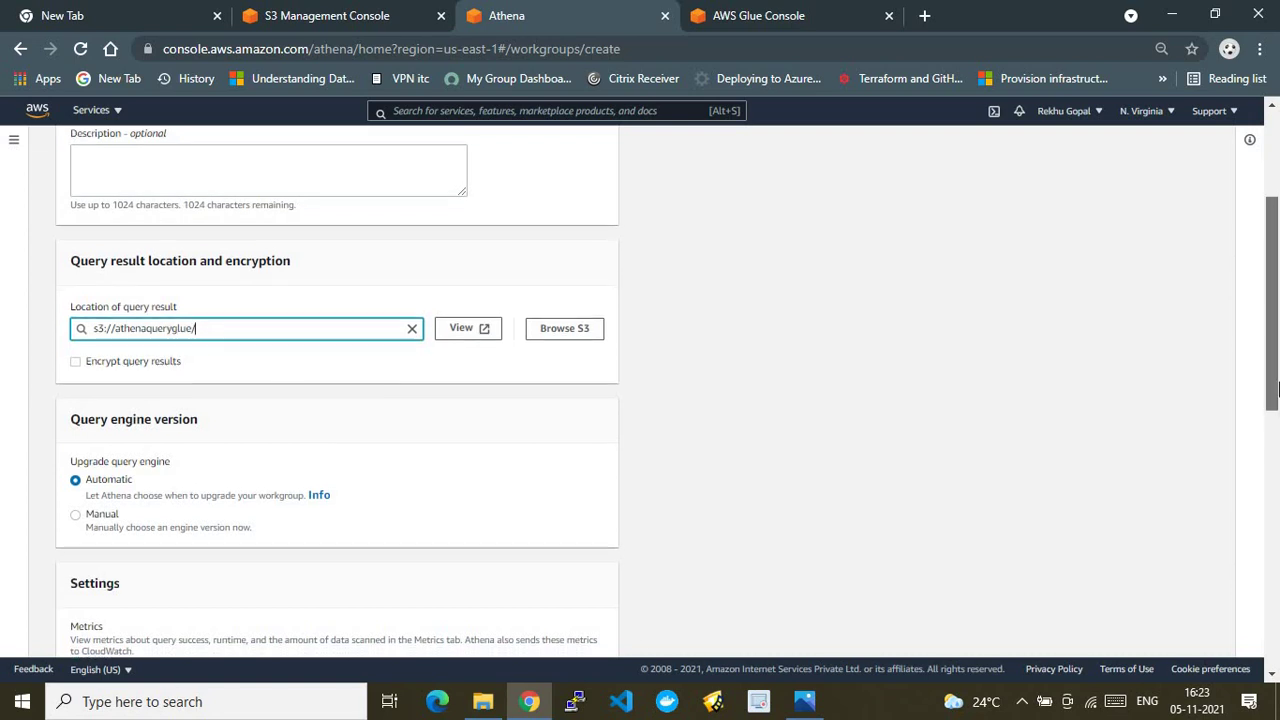
# Set the per-query data limit to 100 megabytes and create the workgroup
pyautogui.moveTo(1275, 405); pyautogui.dragTo(1274, 600)
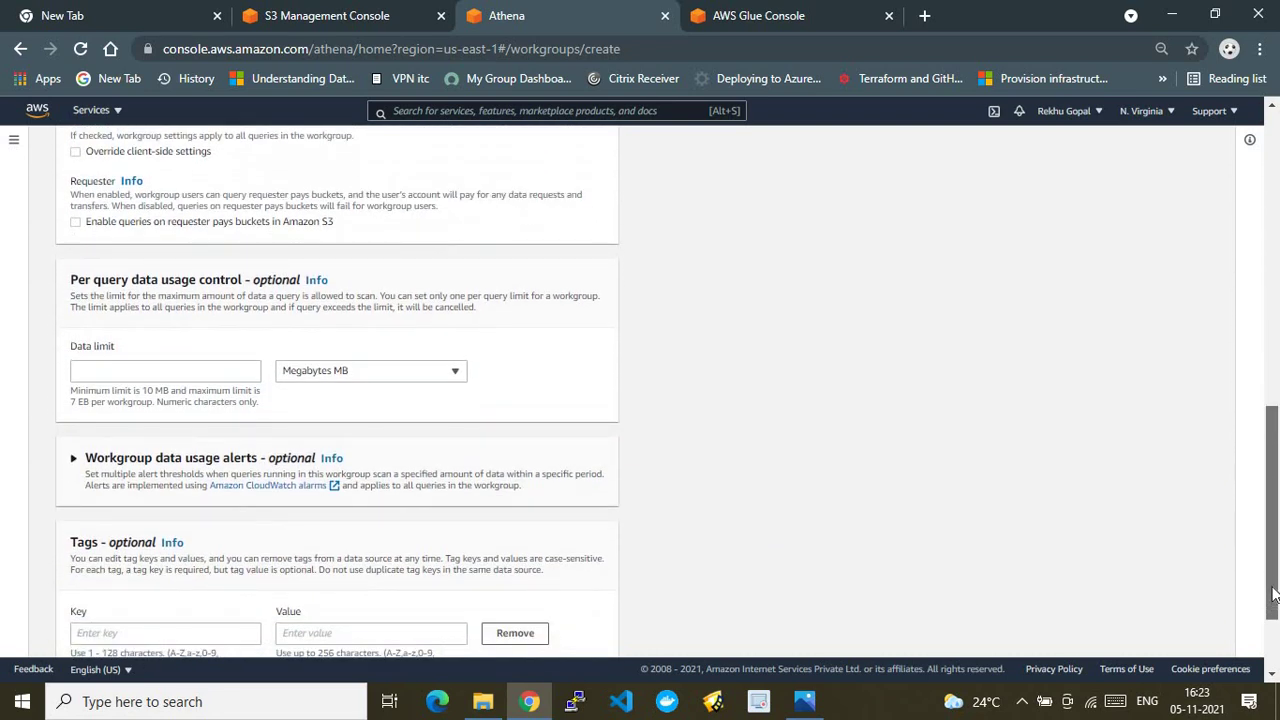
pyautogui.click(118, 366)
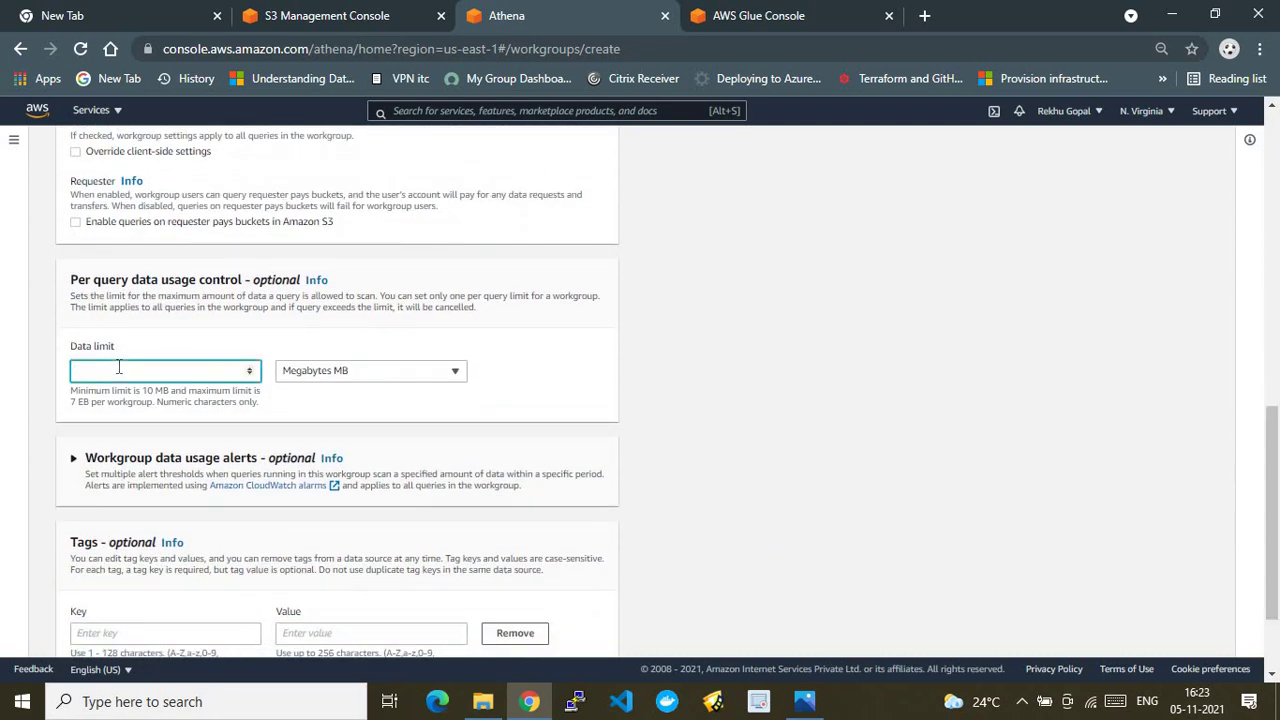
pyautogui.write('100')
pyautogui.moveTo(1277, 538); pyautogui.dragTo(1277, 585)
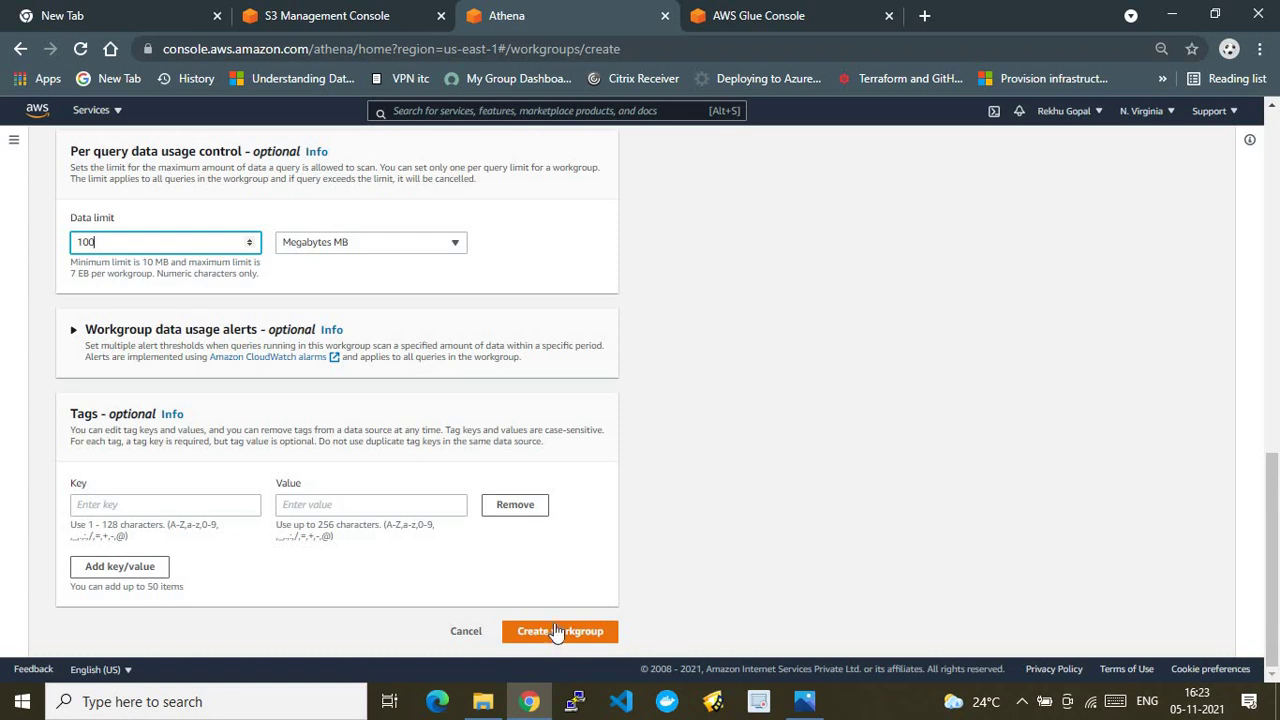
pyautogui.click(557, 633)
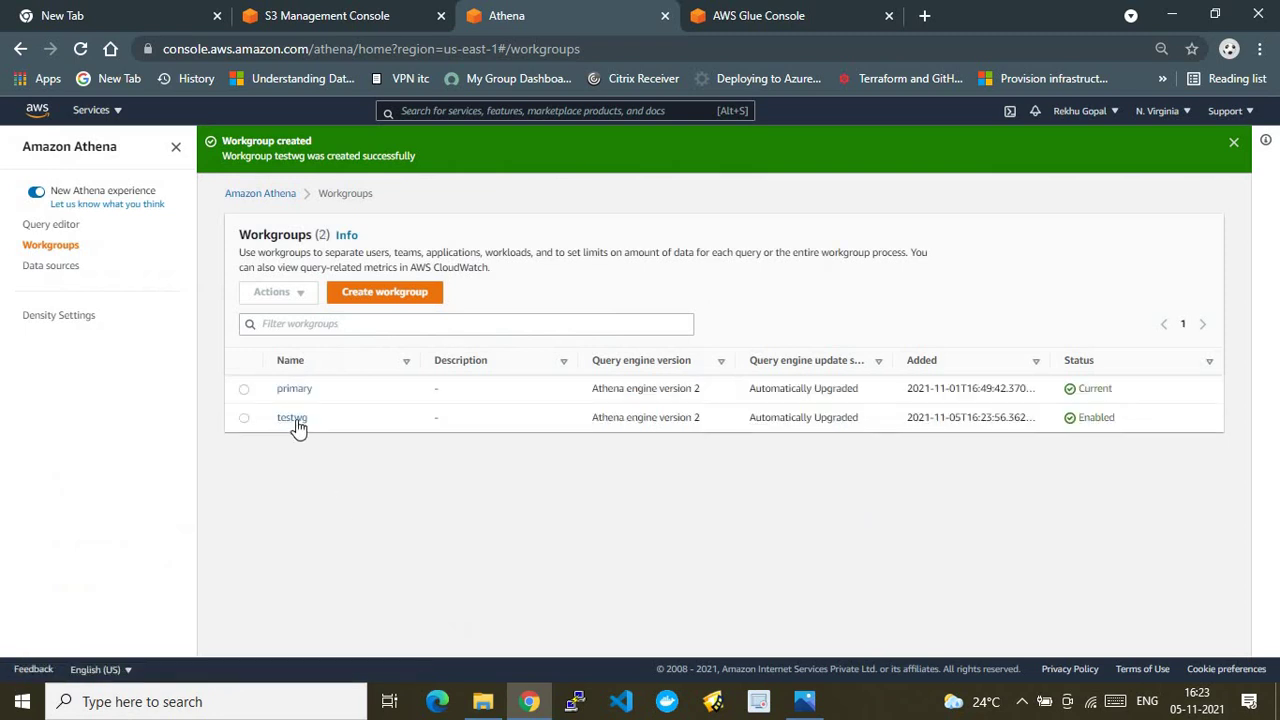
# Return to the Athena query editor and switch the active workgroup to testwg
pyautogui.click(56, 224)
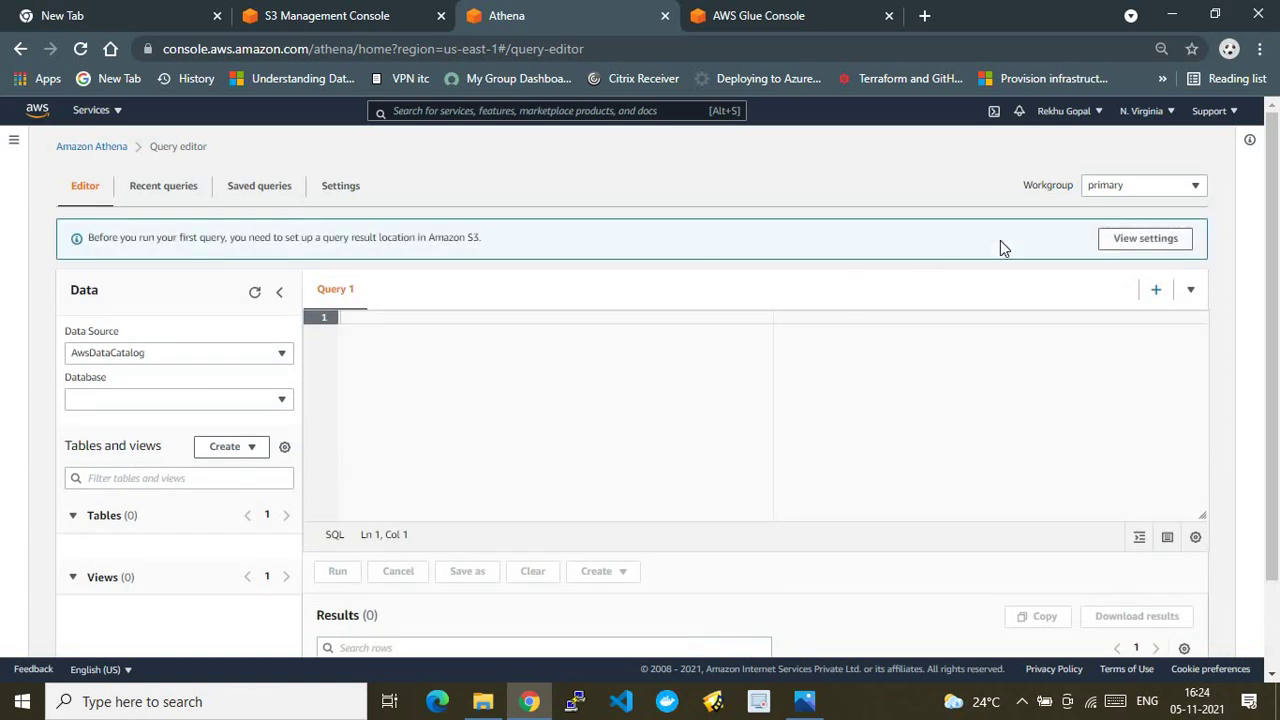
pyautogui.click(1145, 185)
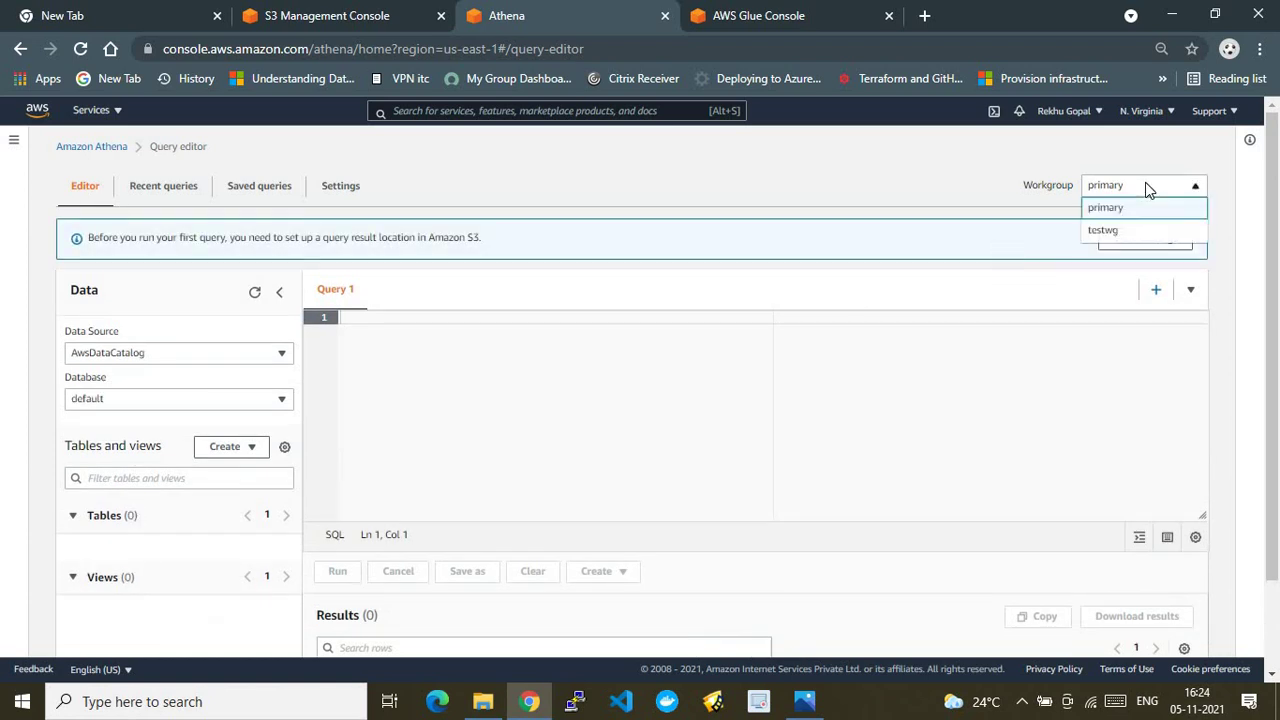
pyautogui.click(1112, 229)
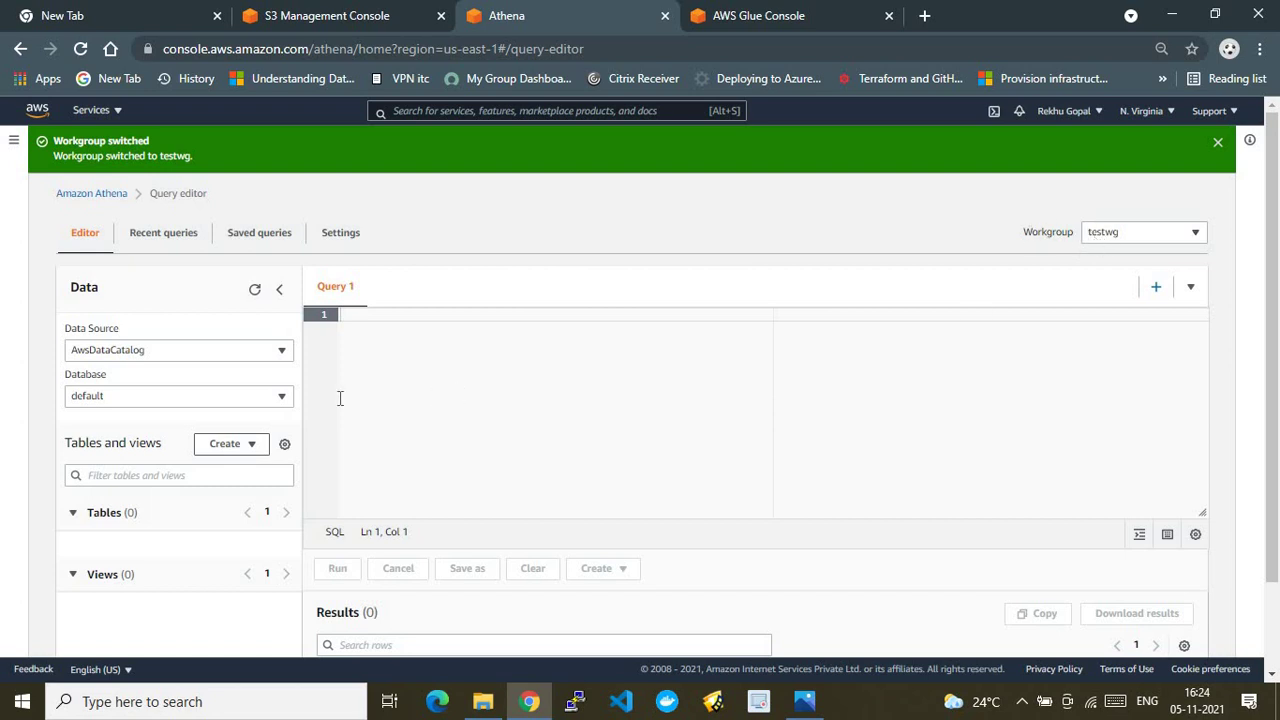
# Start creating a table from an AWS Glue crawler, checking Athena's other table creation options before continuing in the Add crawler wizard
pyautogui.click(222, 446)
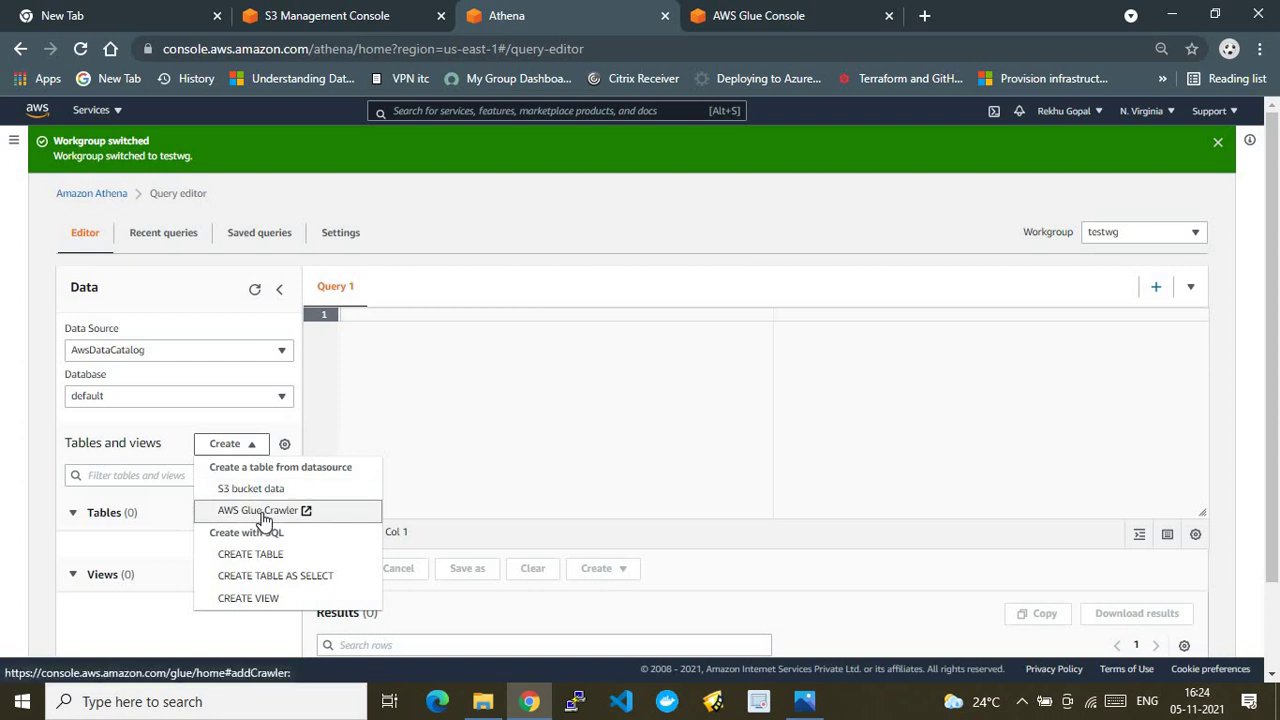
pyautogui.click(263, 512)
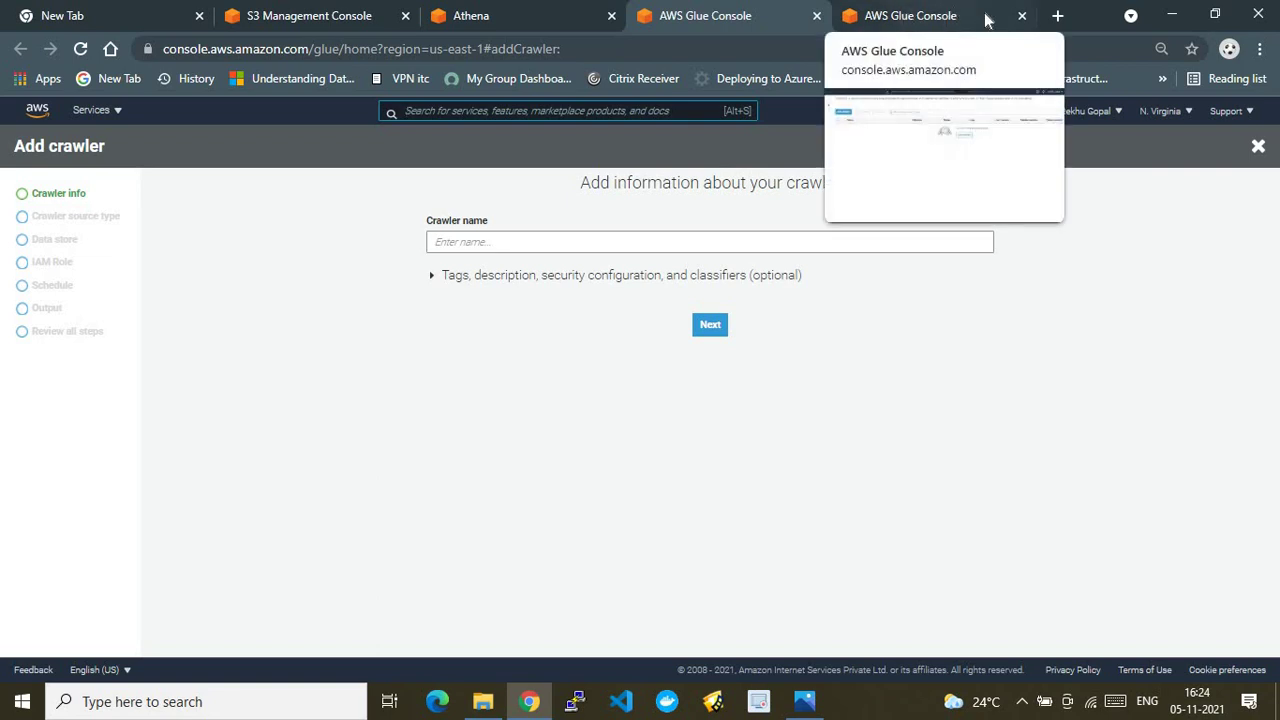
pyautogui.click(522, 15)
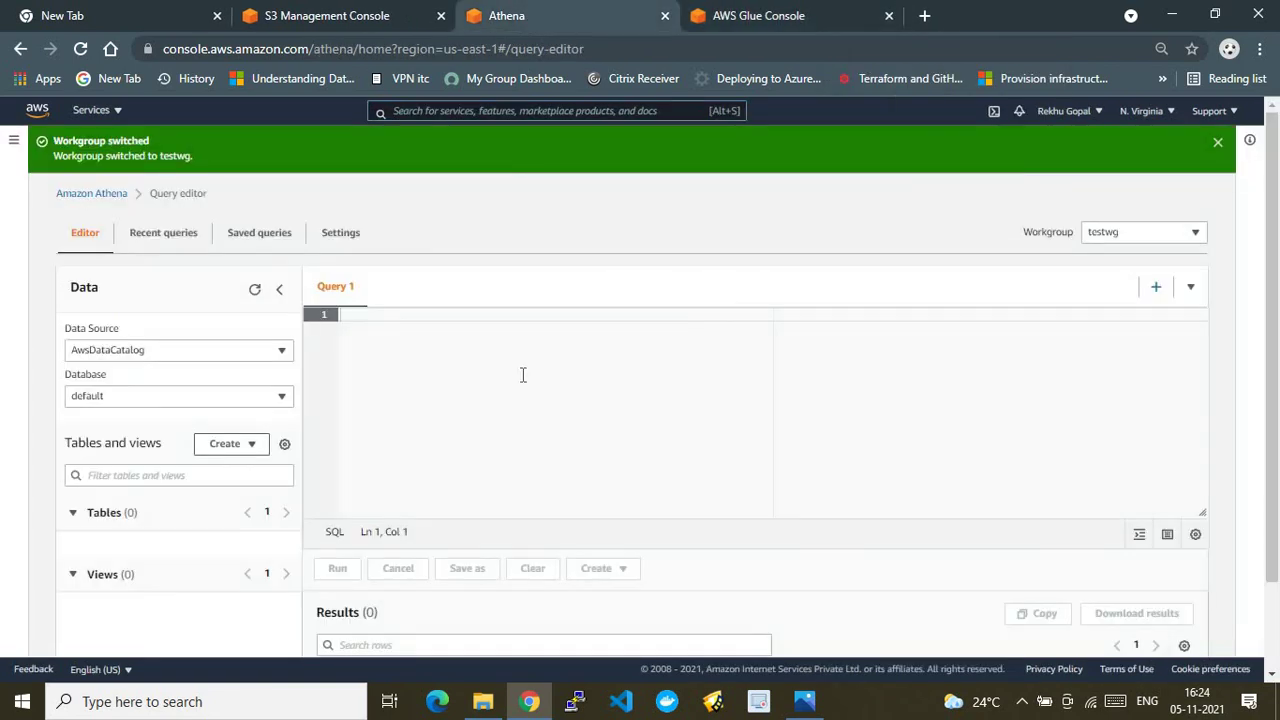
pyautogui.click(263, 451)
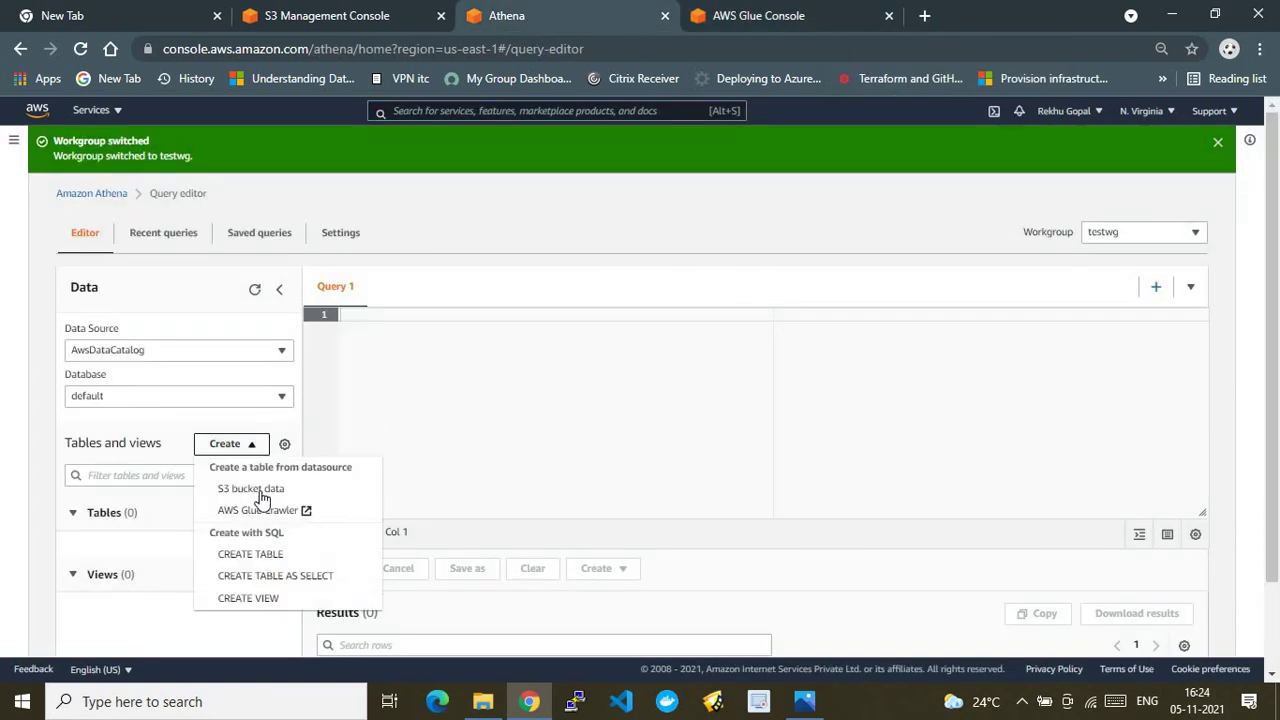
pyautogui.click(726, 10)
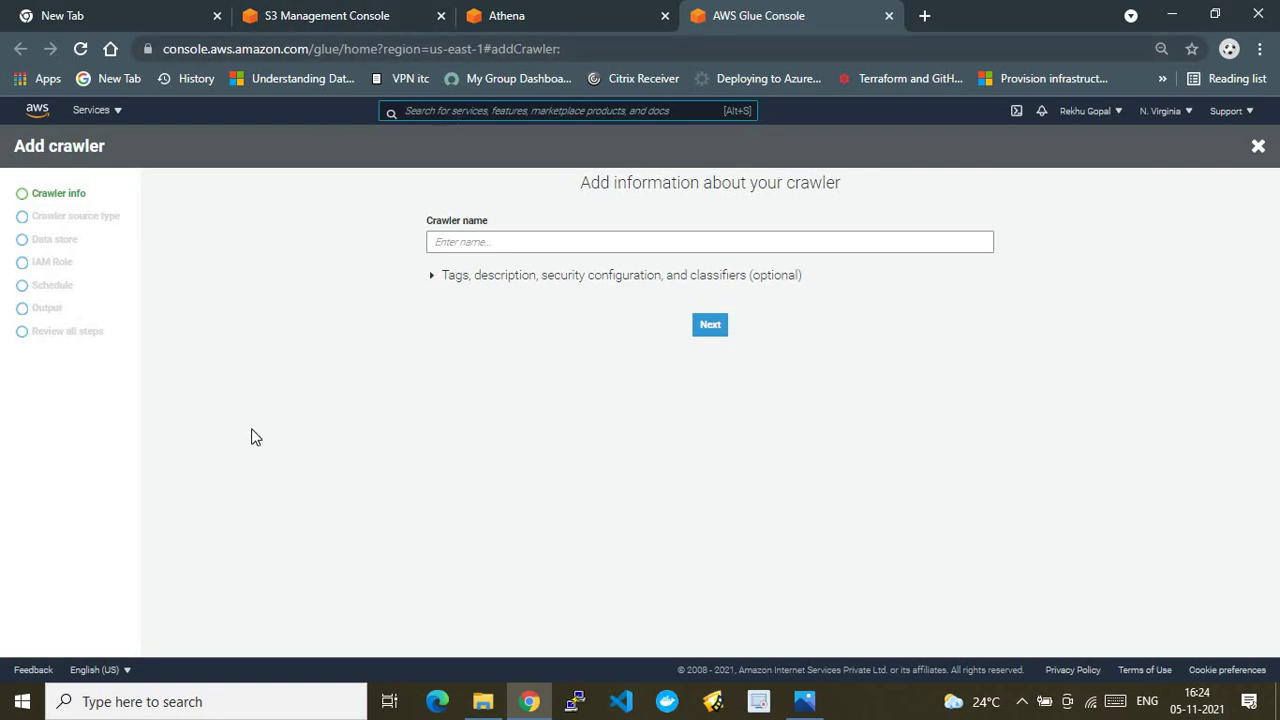
# Name the crawler extracts3csv and accept Data stores as the source type with Crawl all folders
pyautogui.click(564, 248)
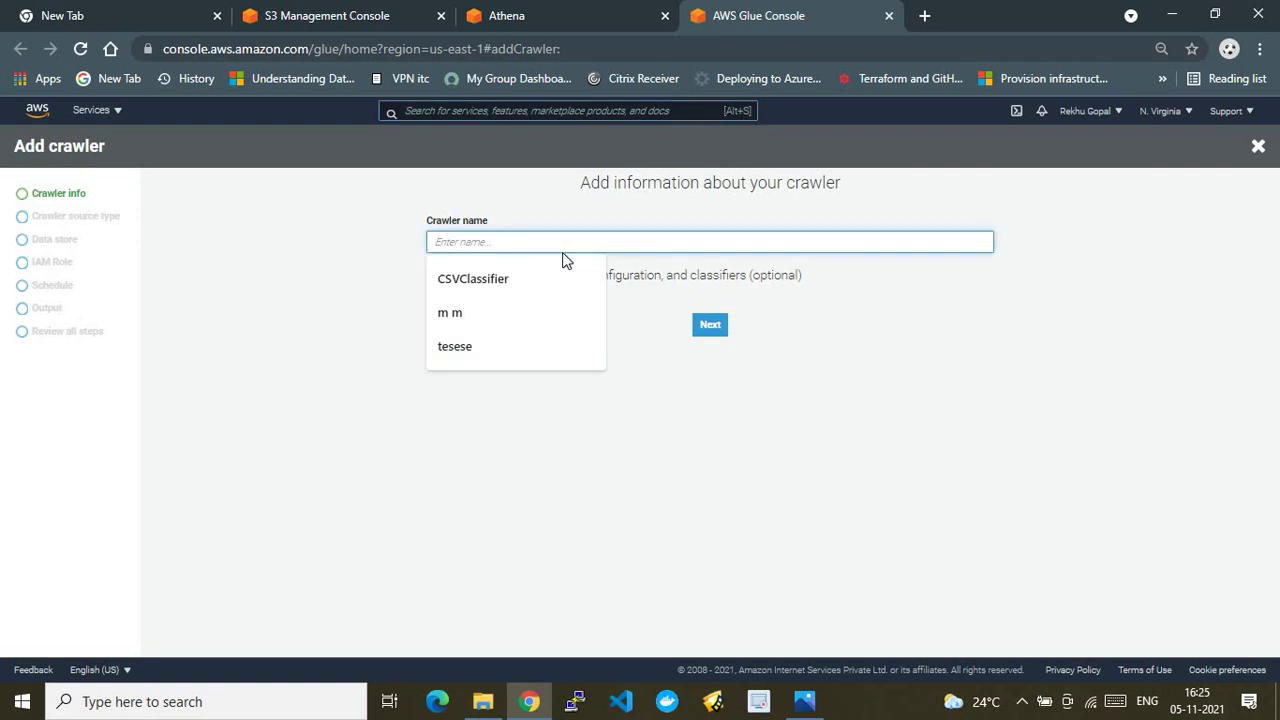
pyautogui.write('extract')
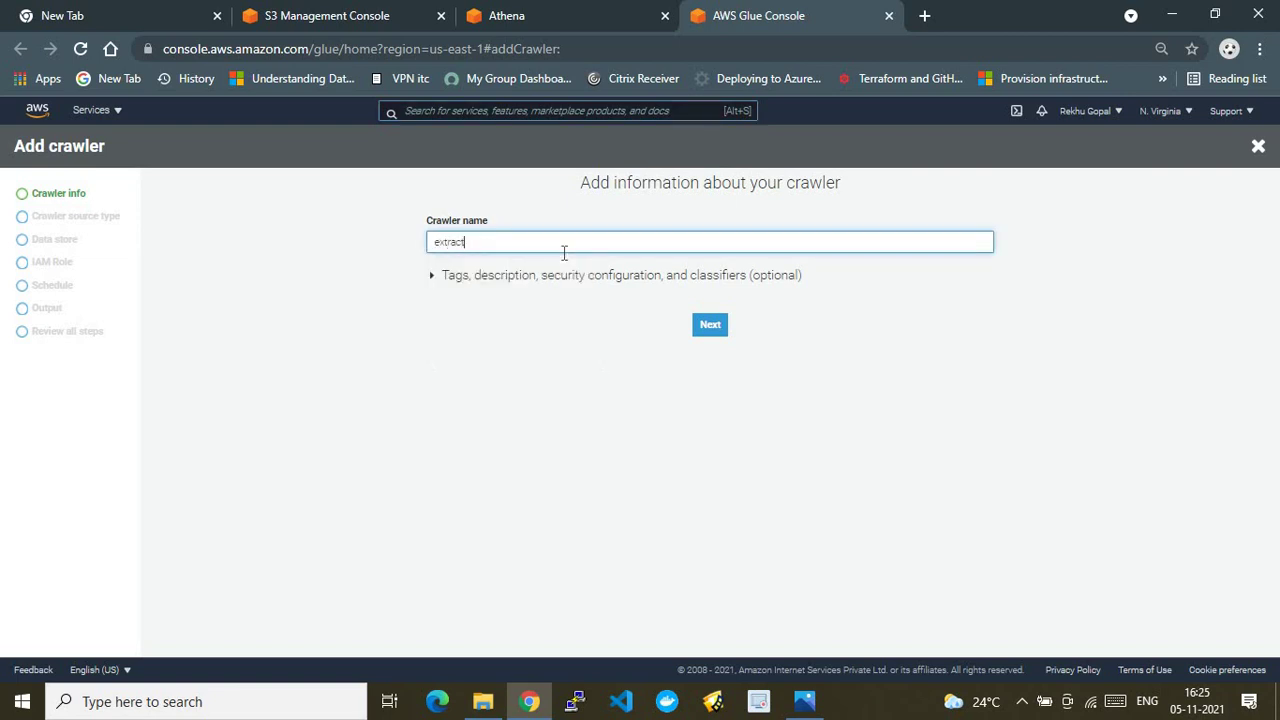
pyautogui.write('s3csv')
pyautogui.click(709, 324)
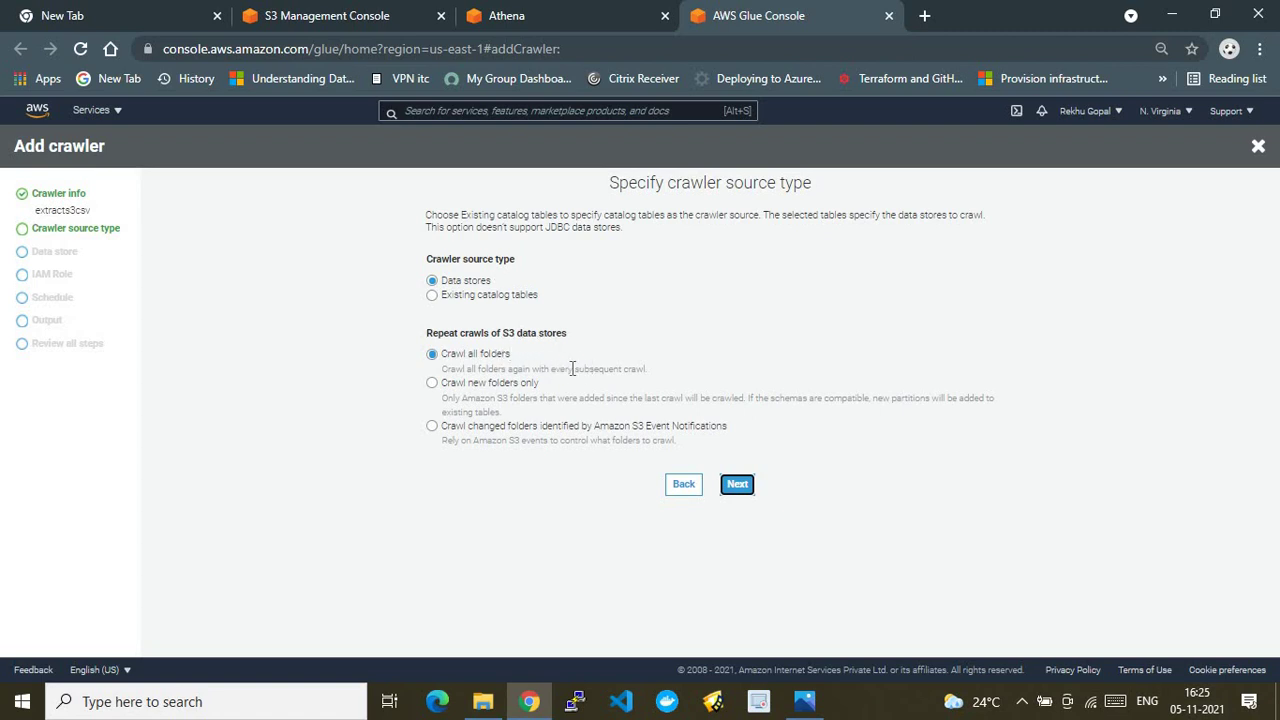
pyautogui.click(738, 486)
pyautogui.click(737, 486)
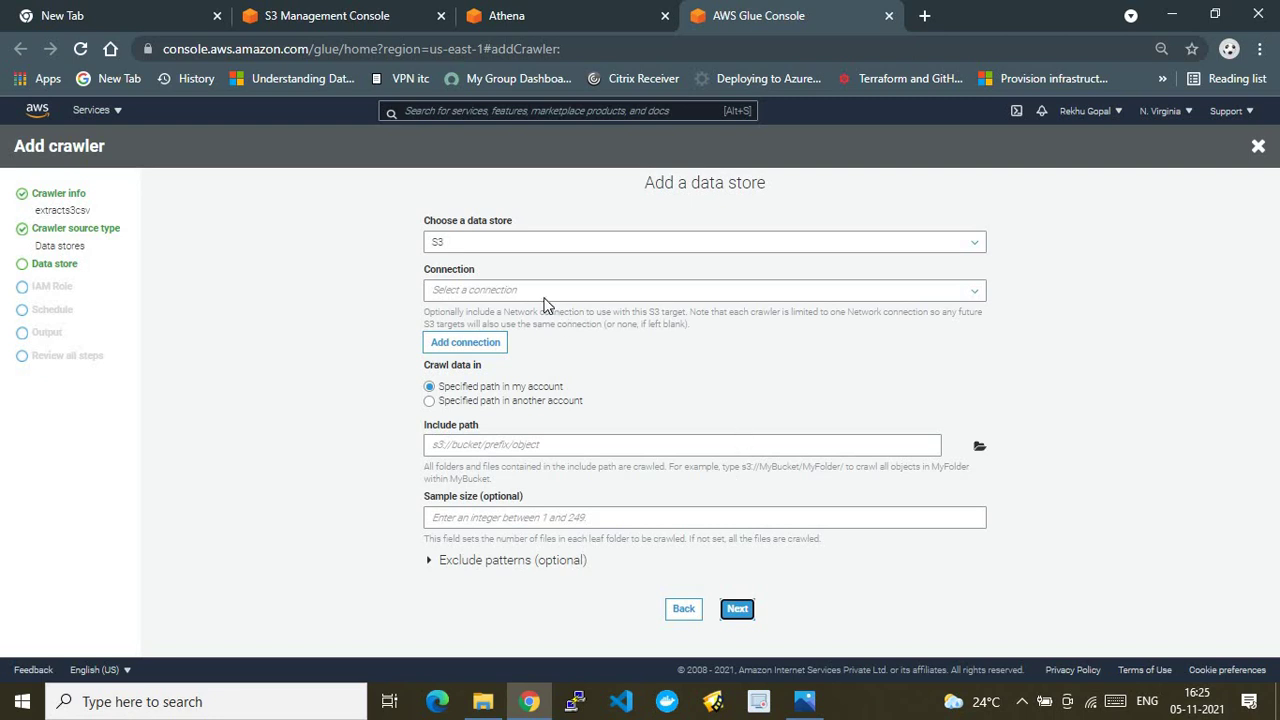
# Review the data store types, choose S3 for the crawler and leave its connection unset
pyautogui.click(452, 241)
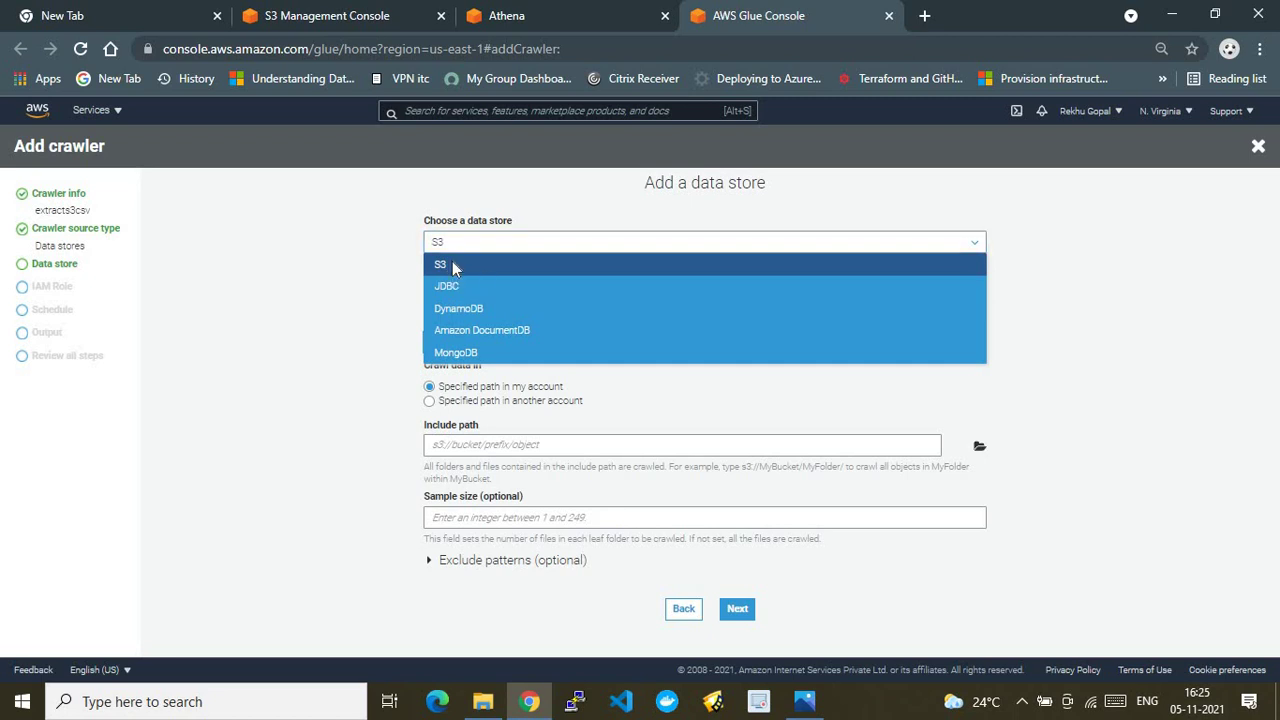
pyautogui.click(452, 266)
pyautogui.click(468, 242)
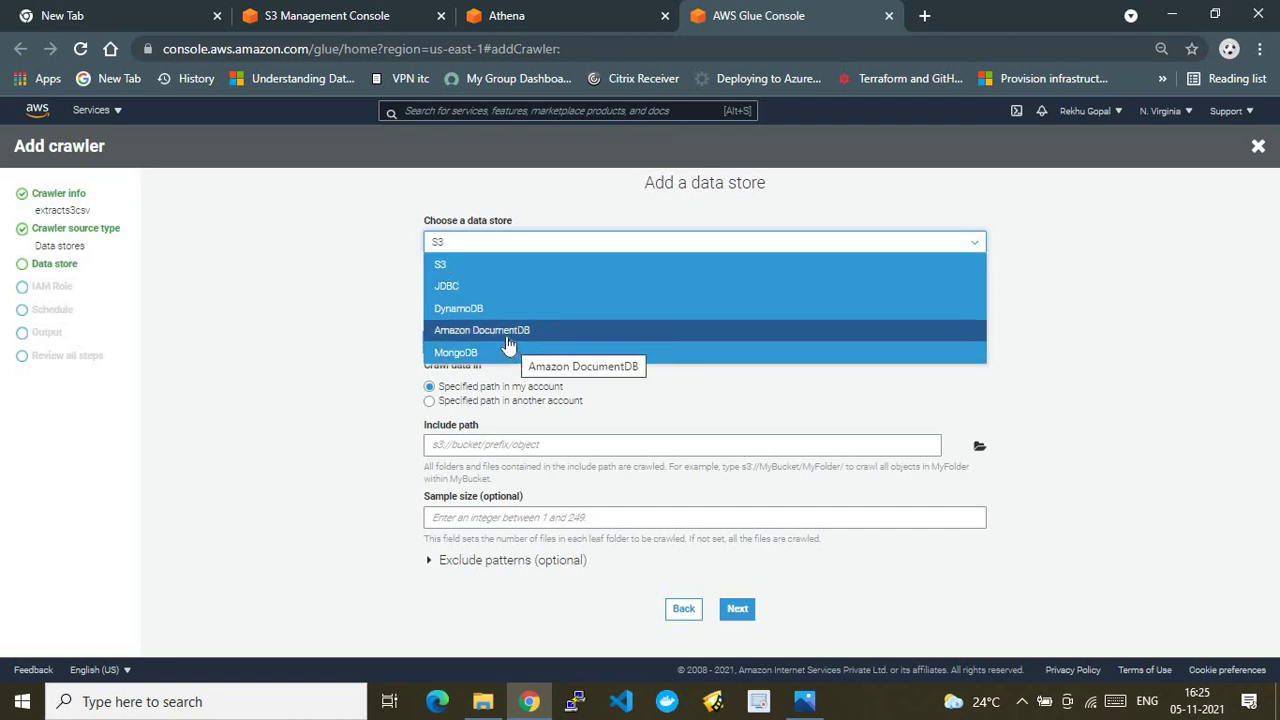
pyautogui.click(452, 267)
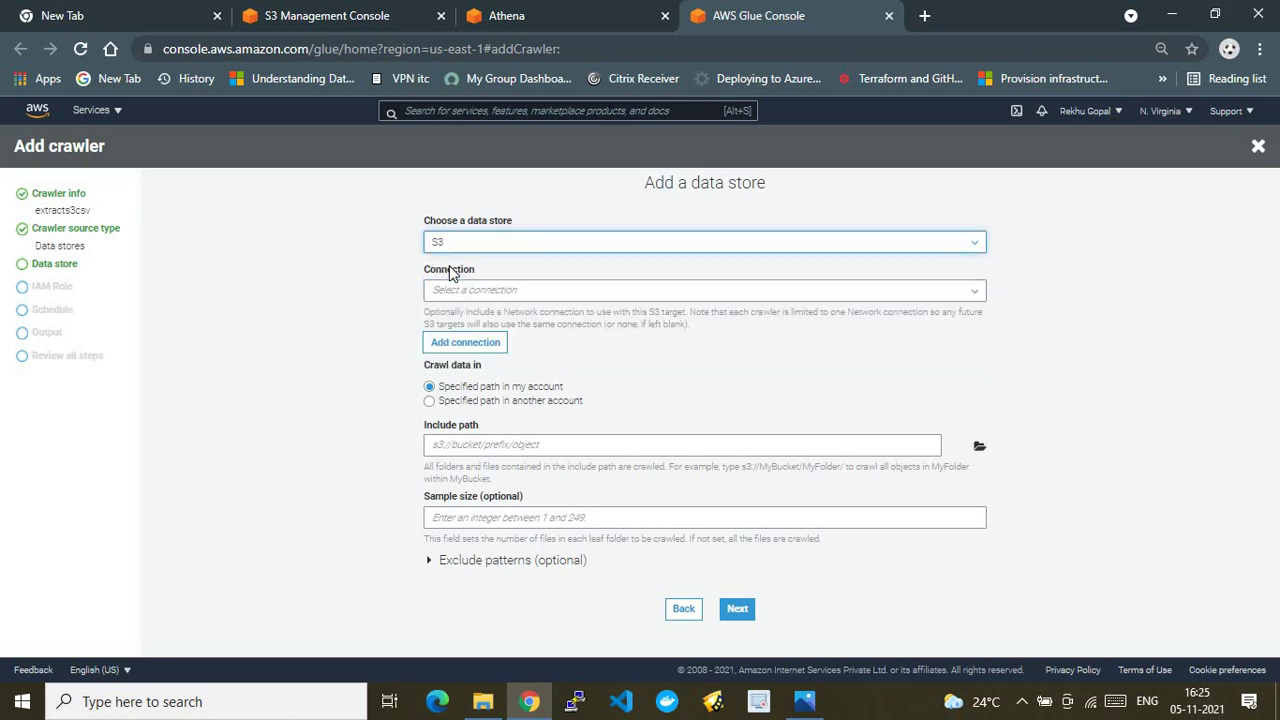
pyautogui.click(505, 294)
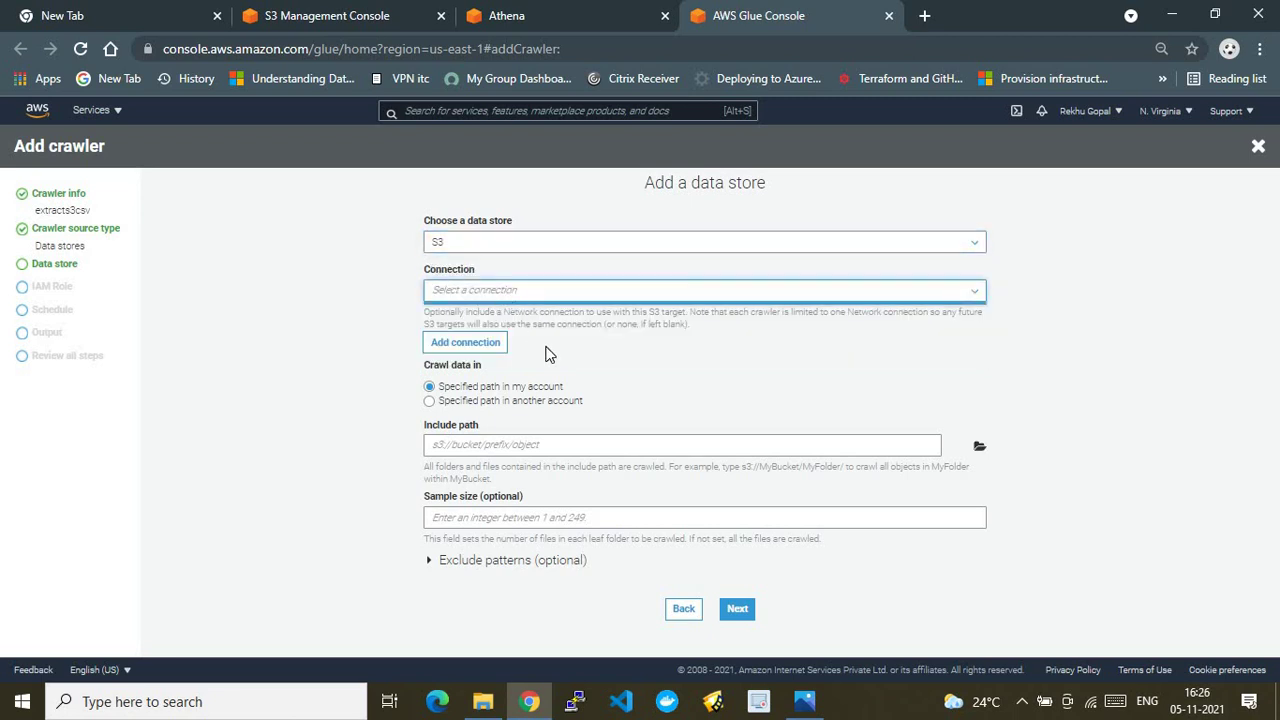
pyautogui.click(557, 362)
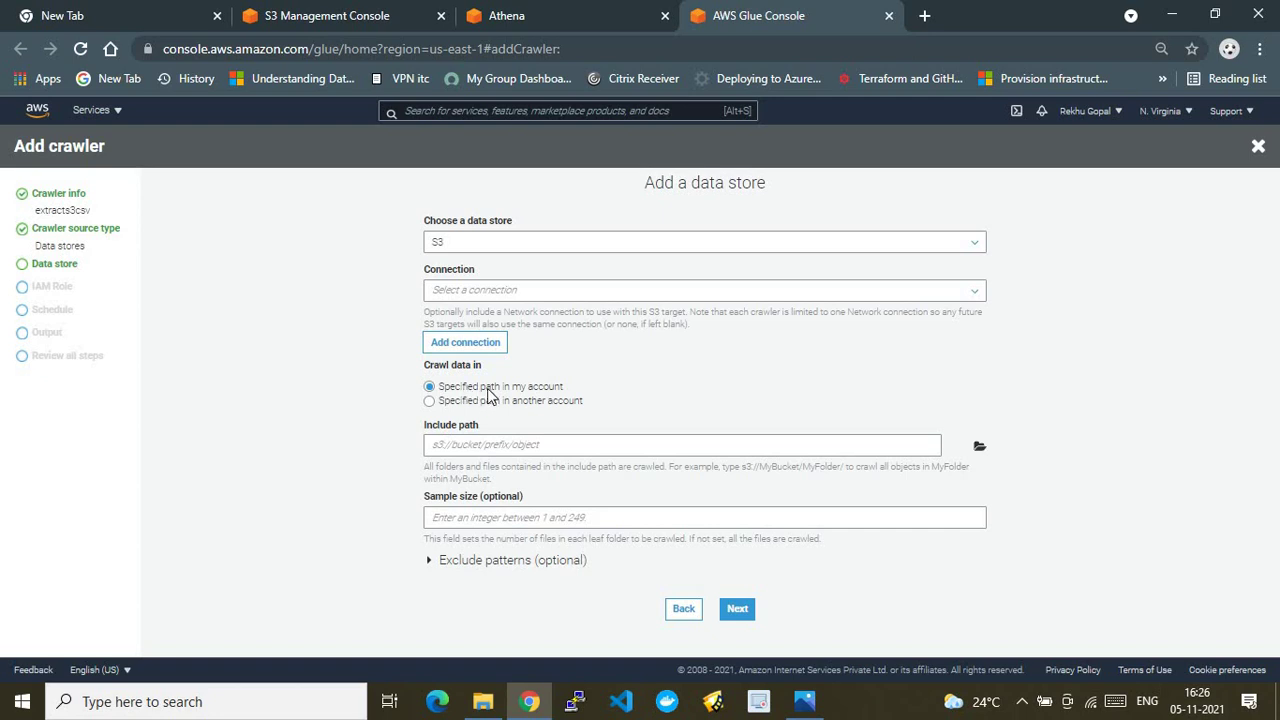
# Set the crawler's include path to s3://glueinput1/ by choosing the glueinput1 bucket, and continue without adding another data store
pyautogui.click(504, 440)
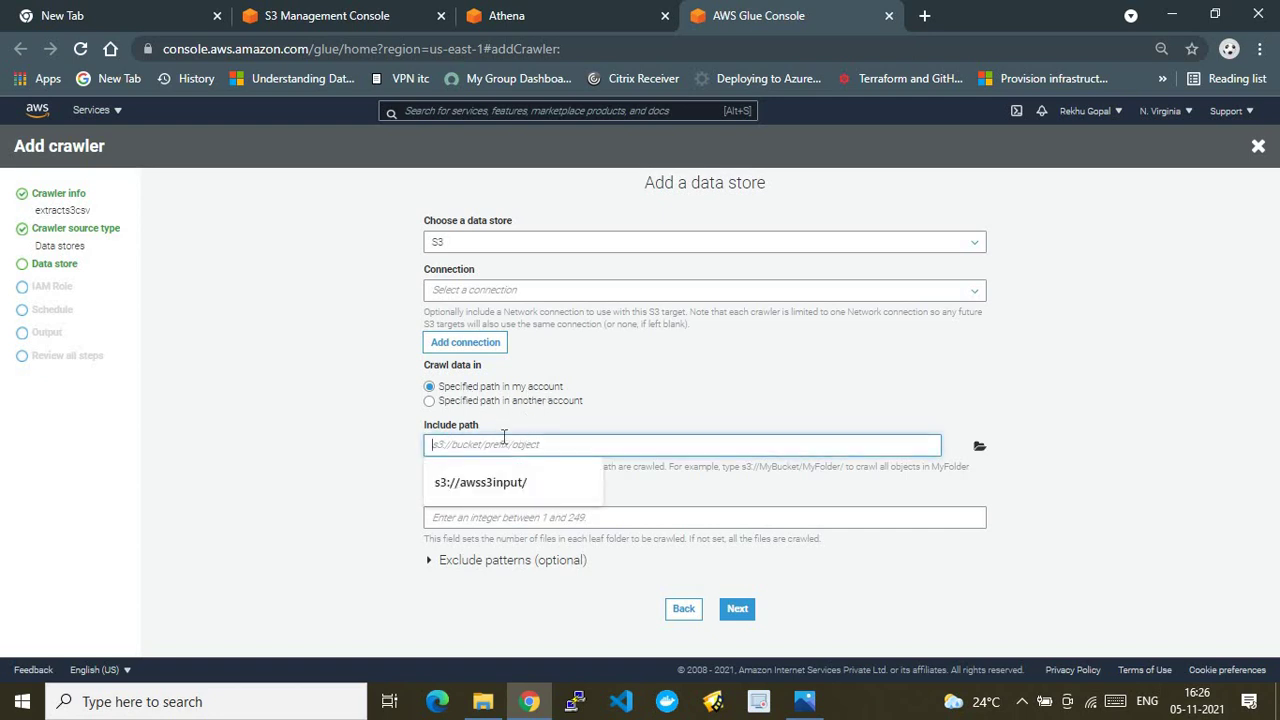
pyautogui.click(1093, 114)
pyautogui.click(1092, 114)
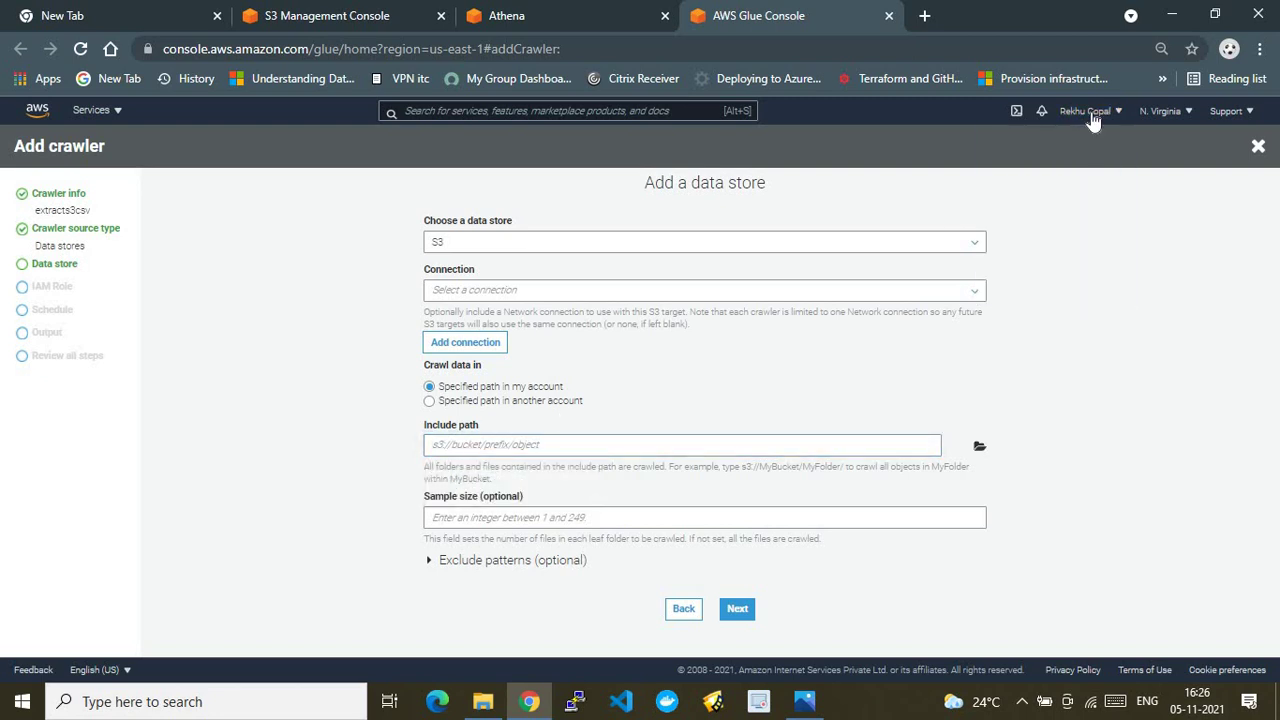
pyautogui.click(548, 441)
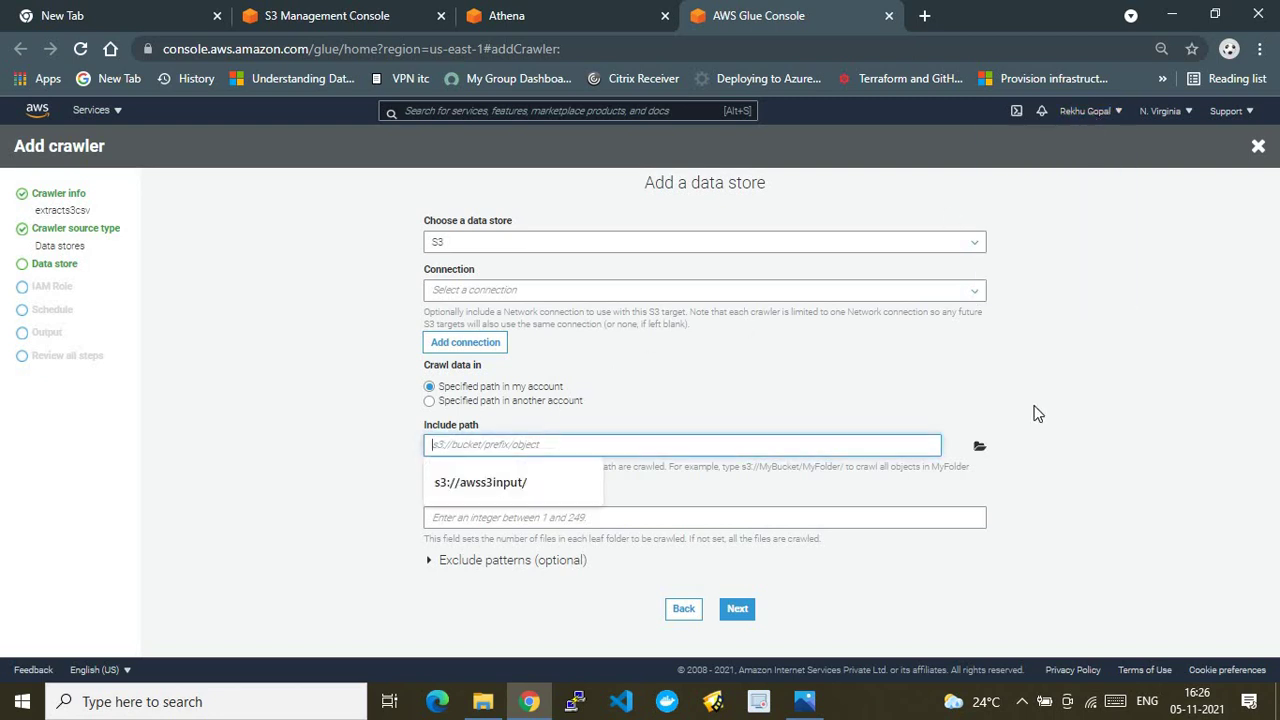
pyautogui.click(978, 447)
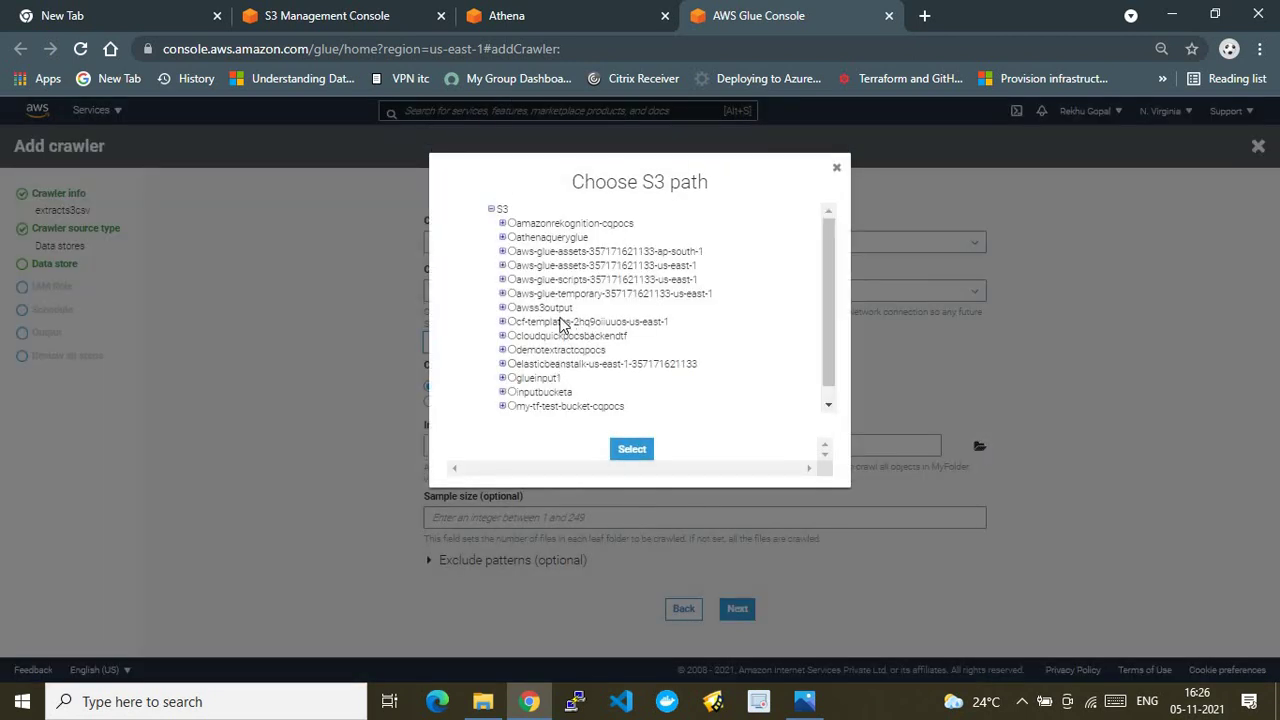
pyautogui.click(512, 378)
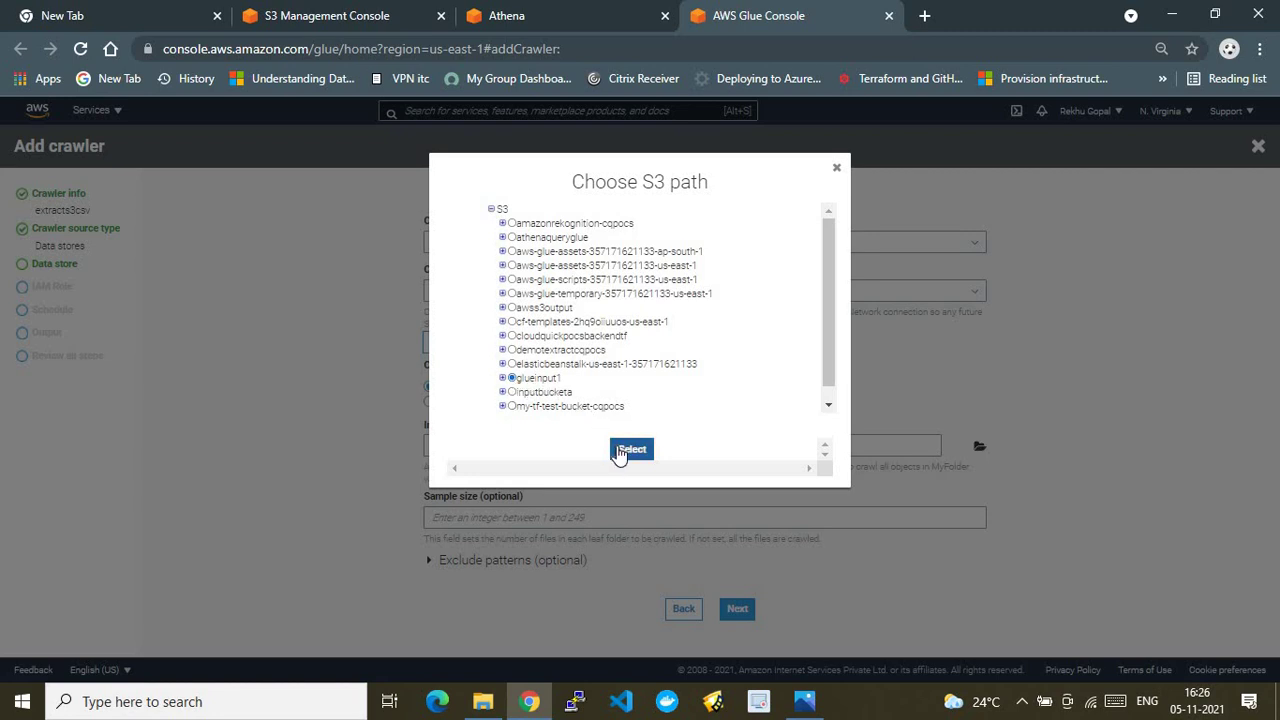
pyautogui.click(618, 450)
pyautogui.click(567, 445)
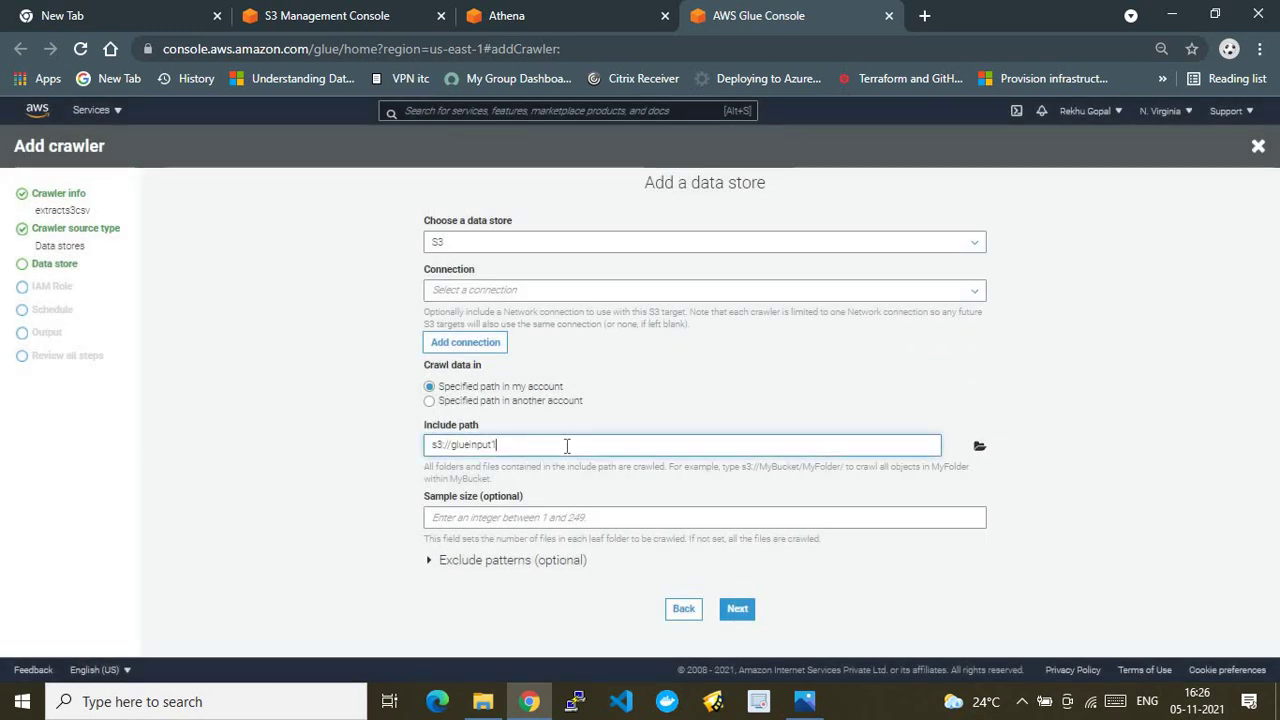
pyautogui.write('/')
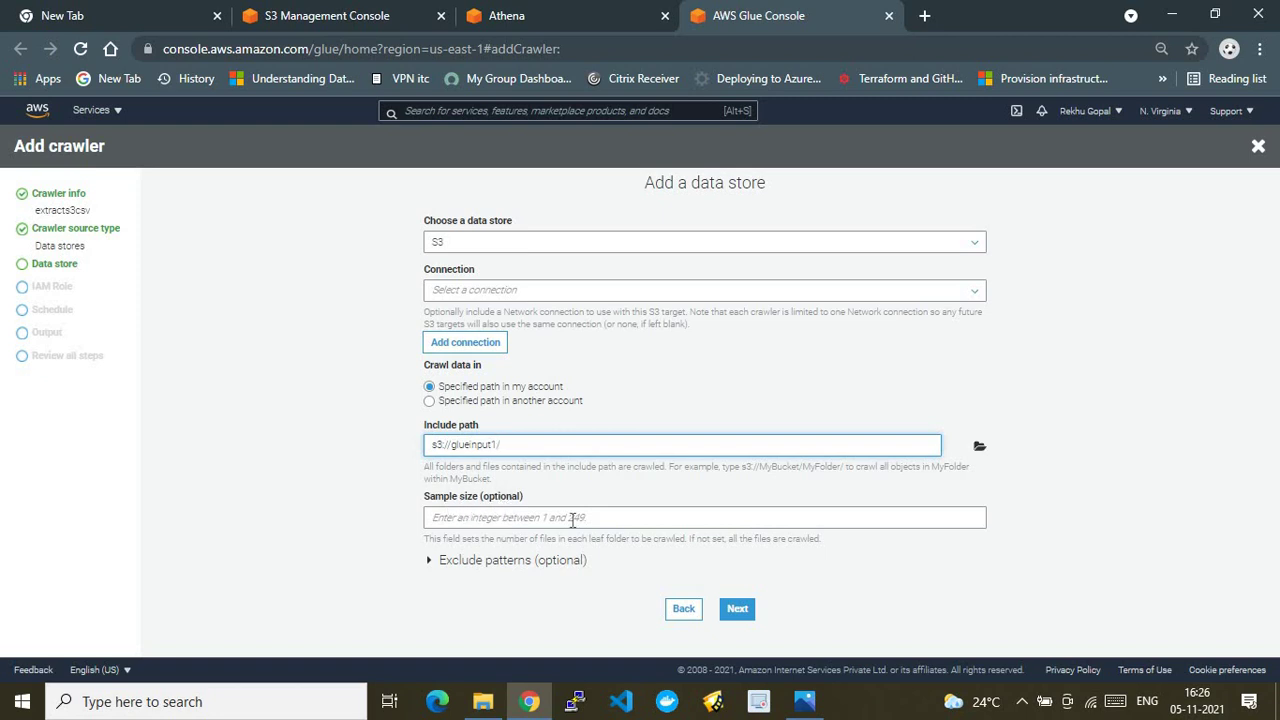
pyautogui.click(738, 610)
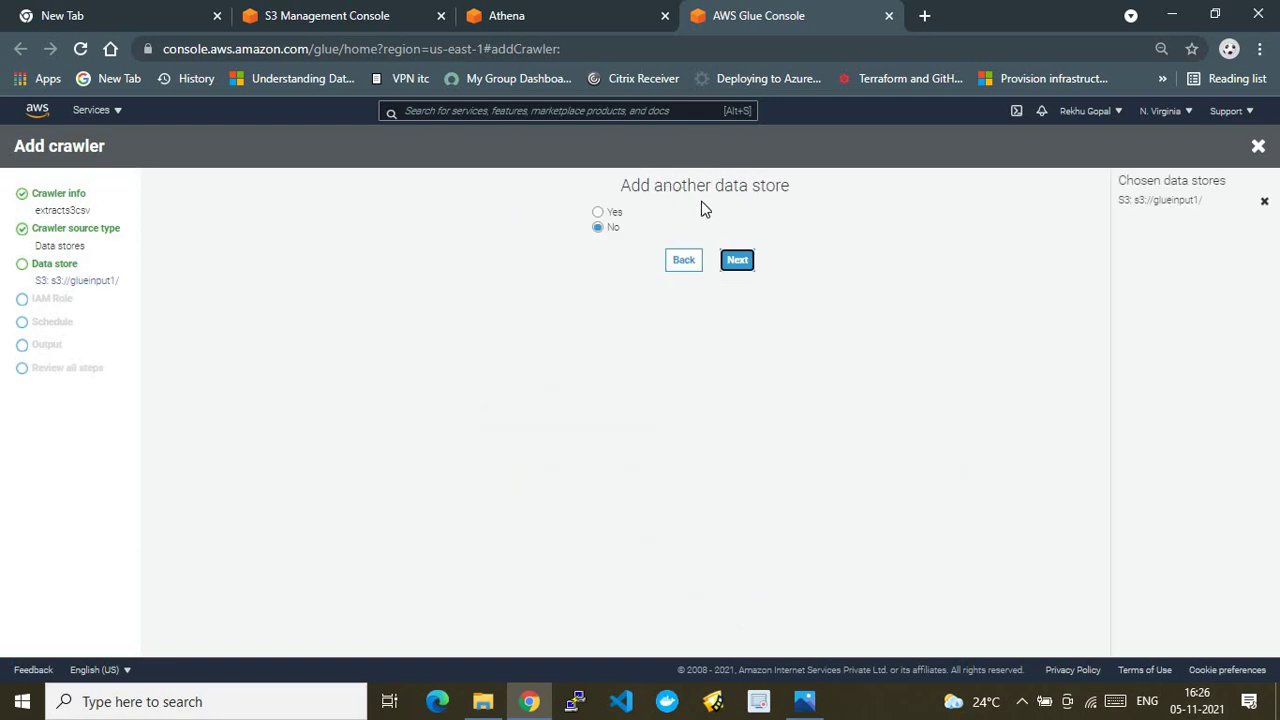
pyautogui.click(733, 262)
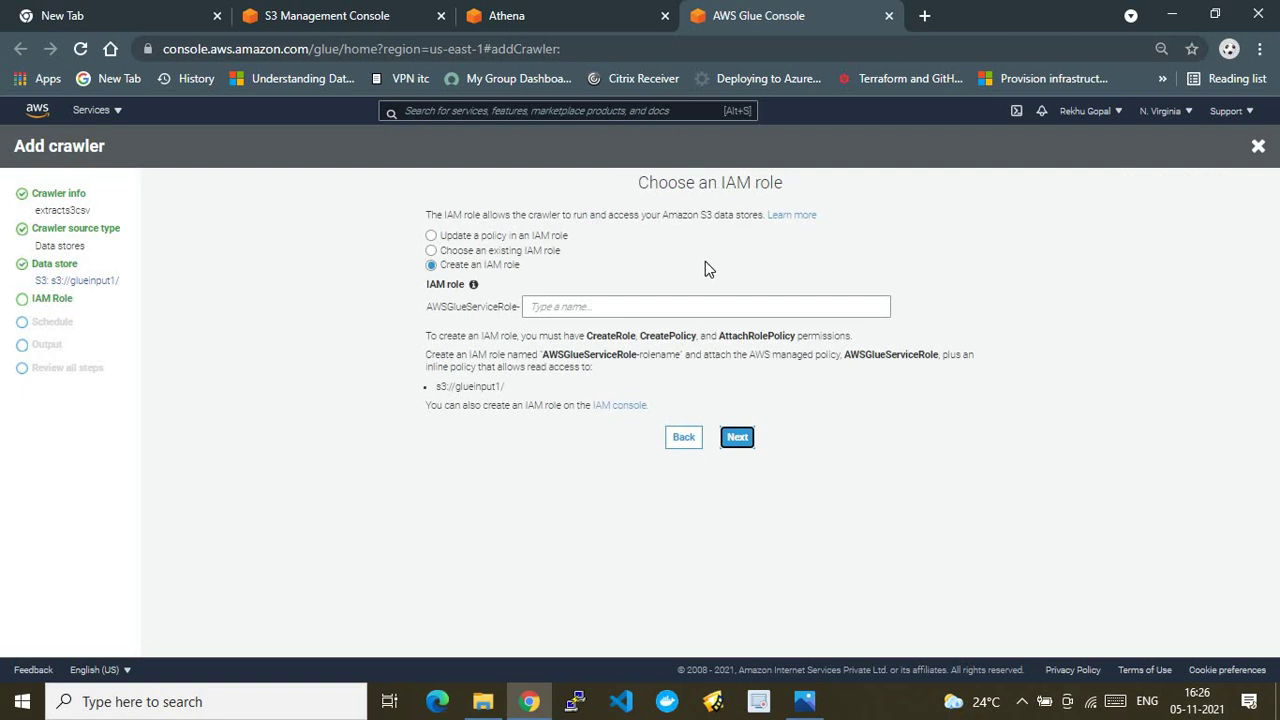
# Create an IAM role for the crawler with the name suffix s3democrawler and continue to the schedule settings
pyautogui.click(554, 309)
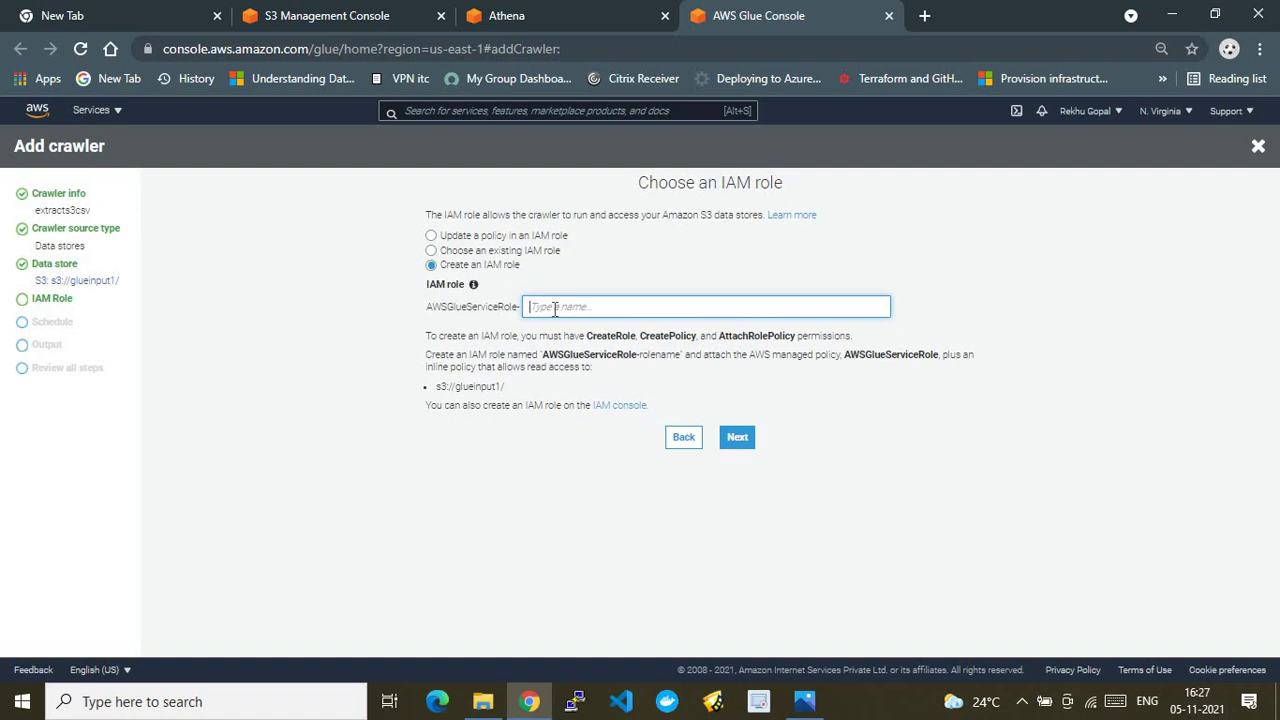
pyautogui.write('s3democrawler')
pyautogui.click(727, 448)
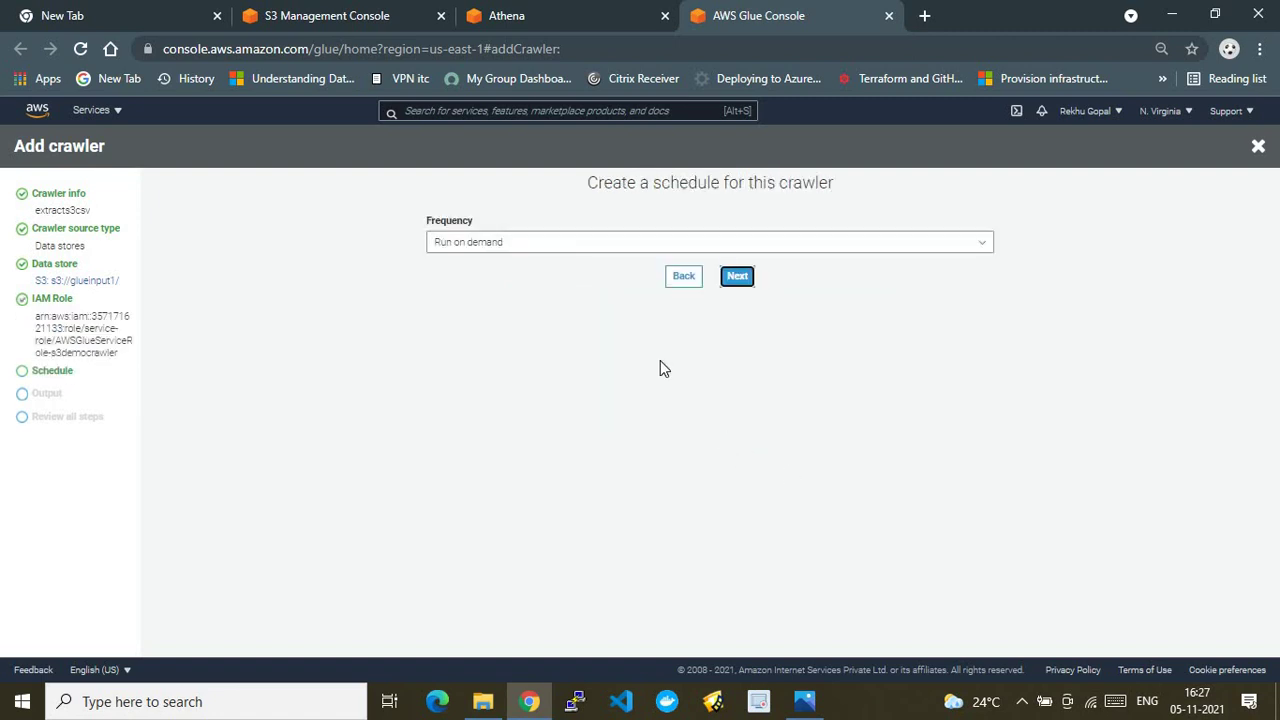
# Look through the schedule frequencies, try Hourly, and set the crawler to Run on demand
pyautogui.click(524, 240)
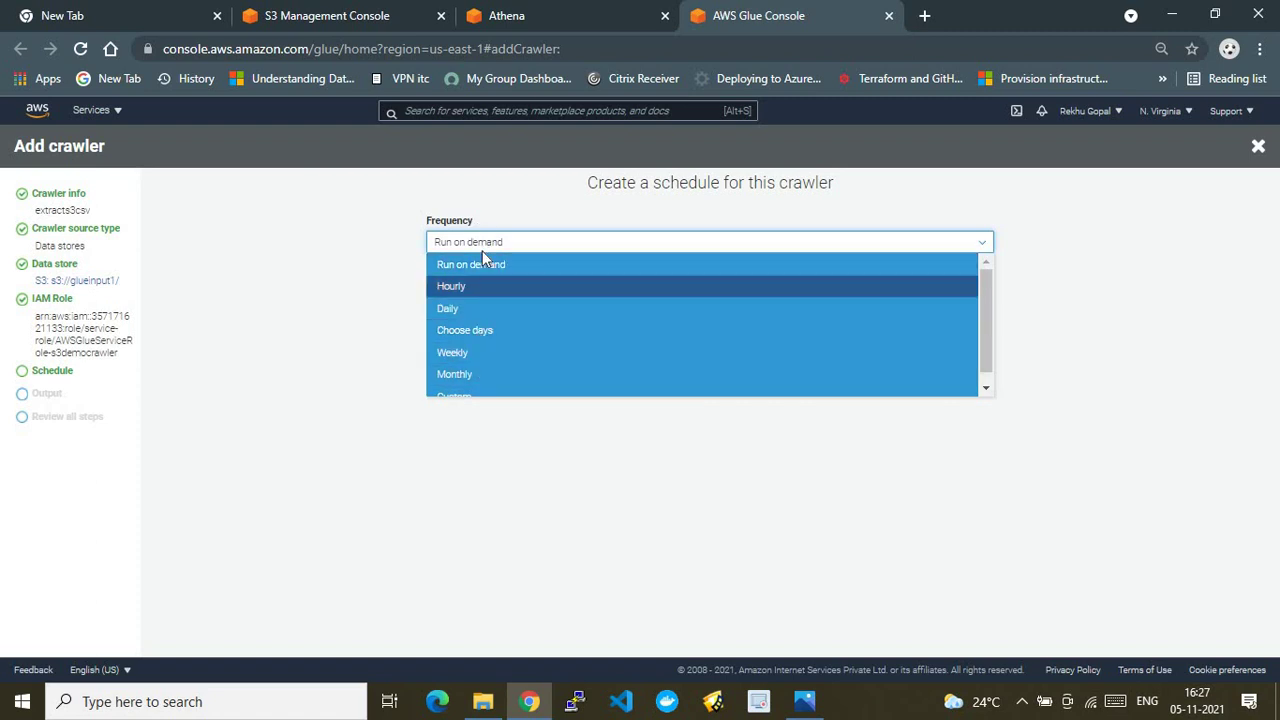
pyautogui.click(477, 286)
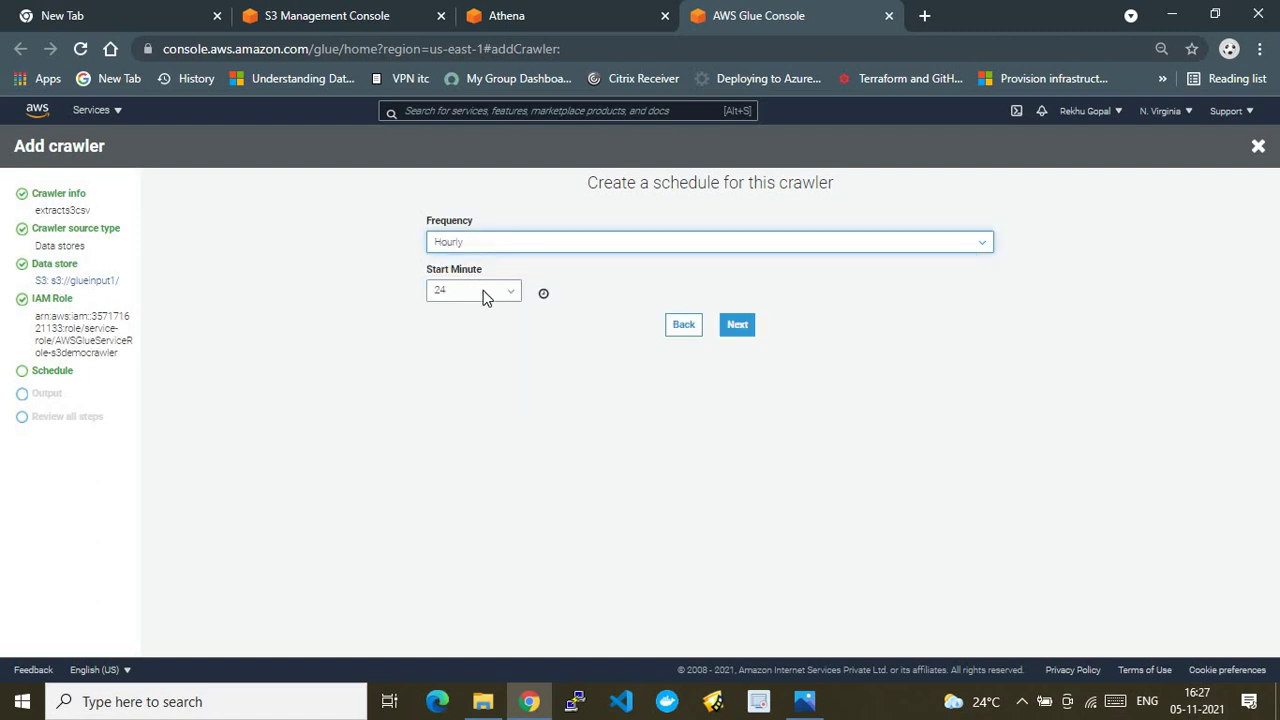
pyautogui.click(505, 240)
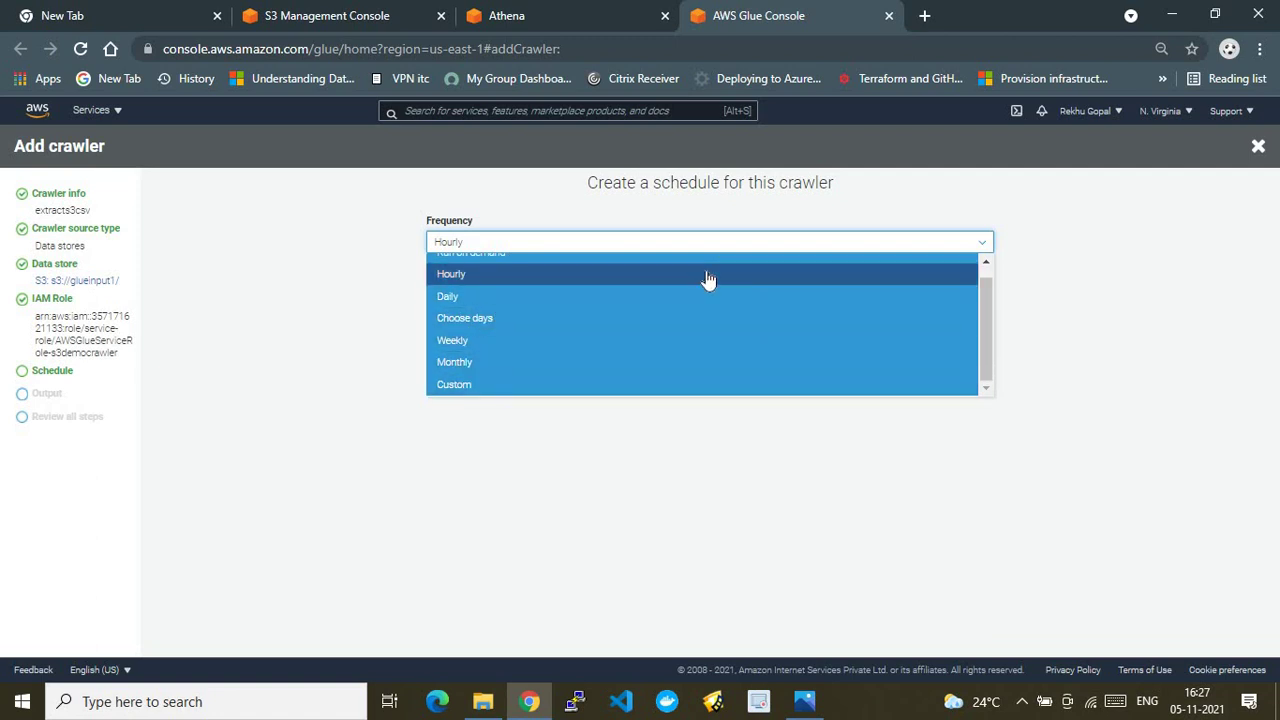
pyautogui.scroll(1, 993, 283)
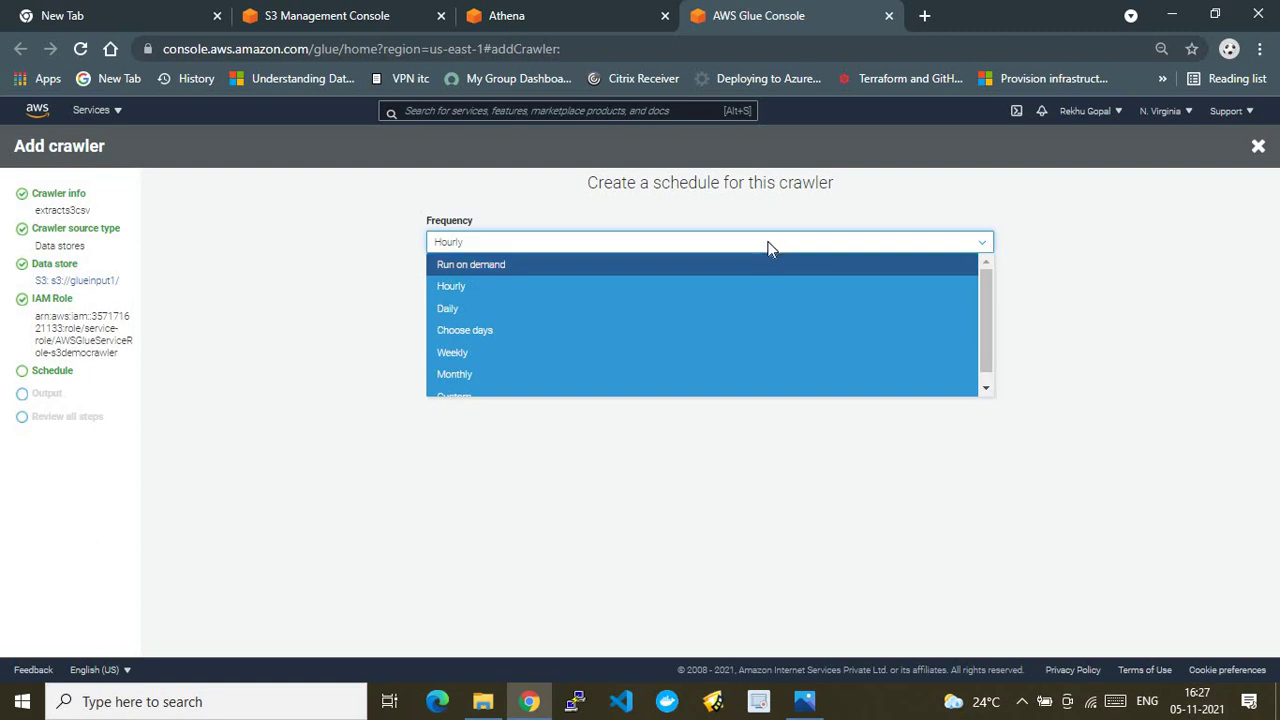
pyautogui.click(757, 262)
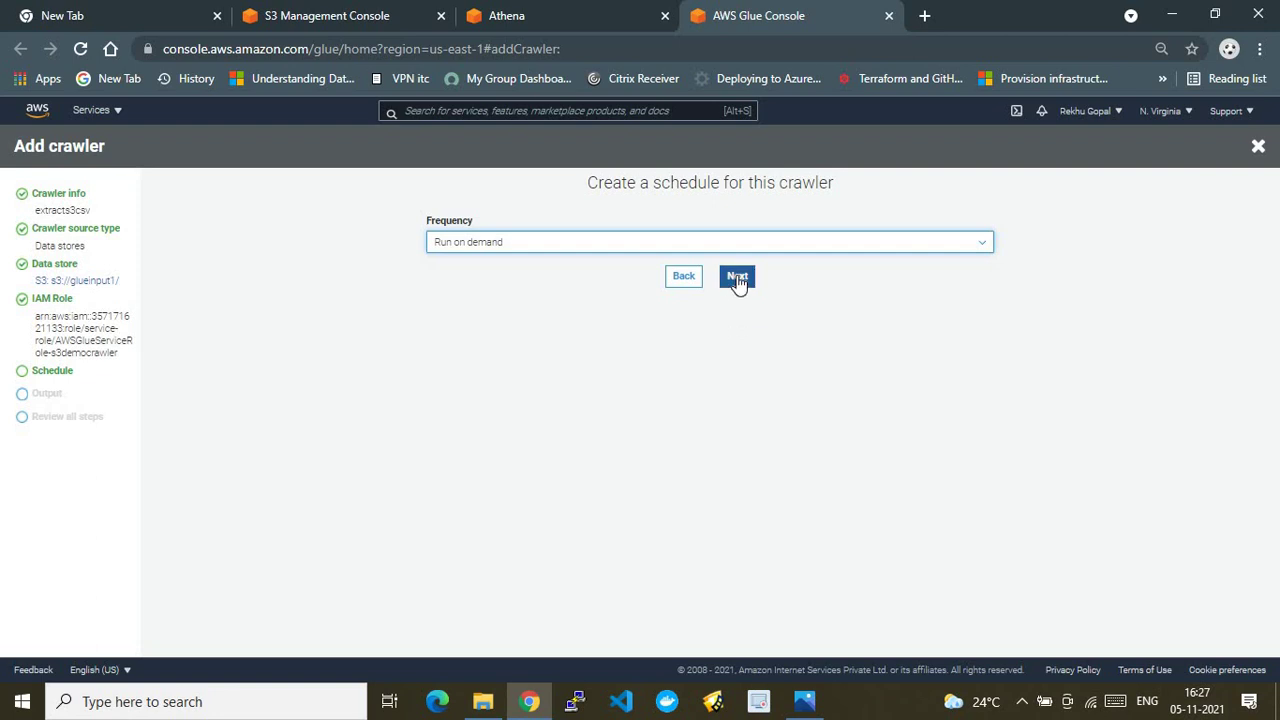
pyautogui.click(737, 279)
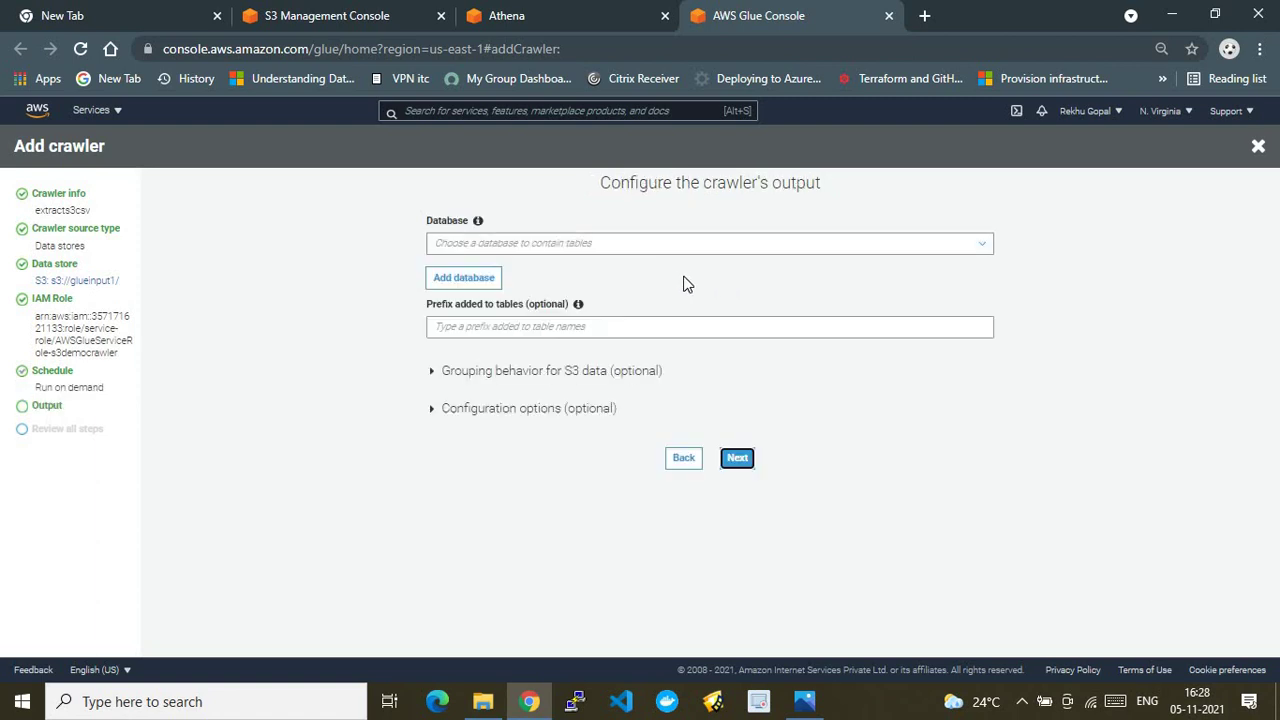
# Choose the default database for the crawler's output, looking over the Add database form without creating one, and continue to the review
pyautogui.click(576, 248)
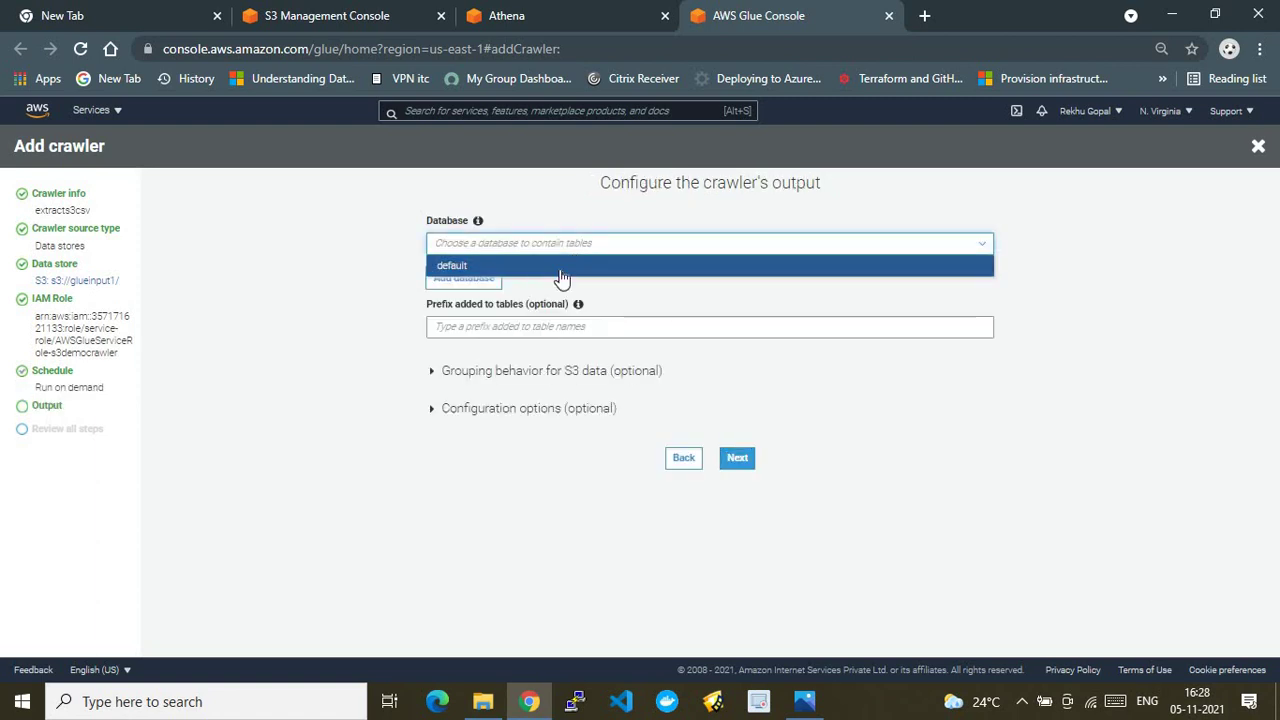
pyautogui.click(610, 292)
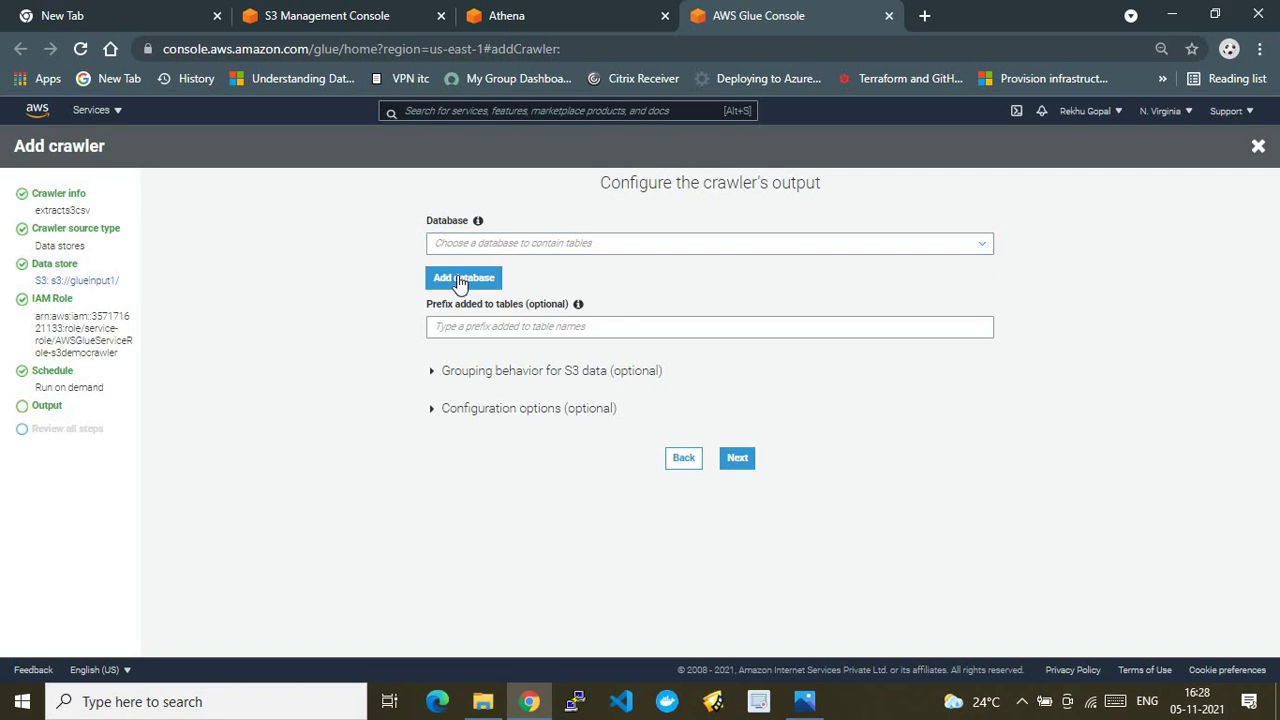
pyautogui.click(460, 280)
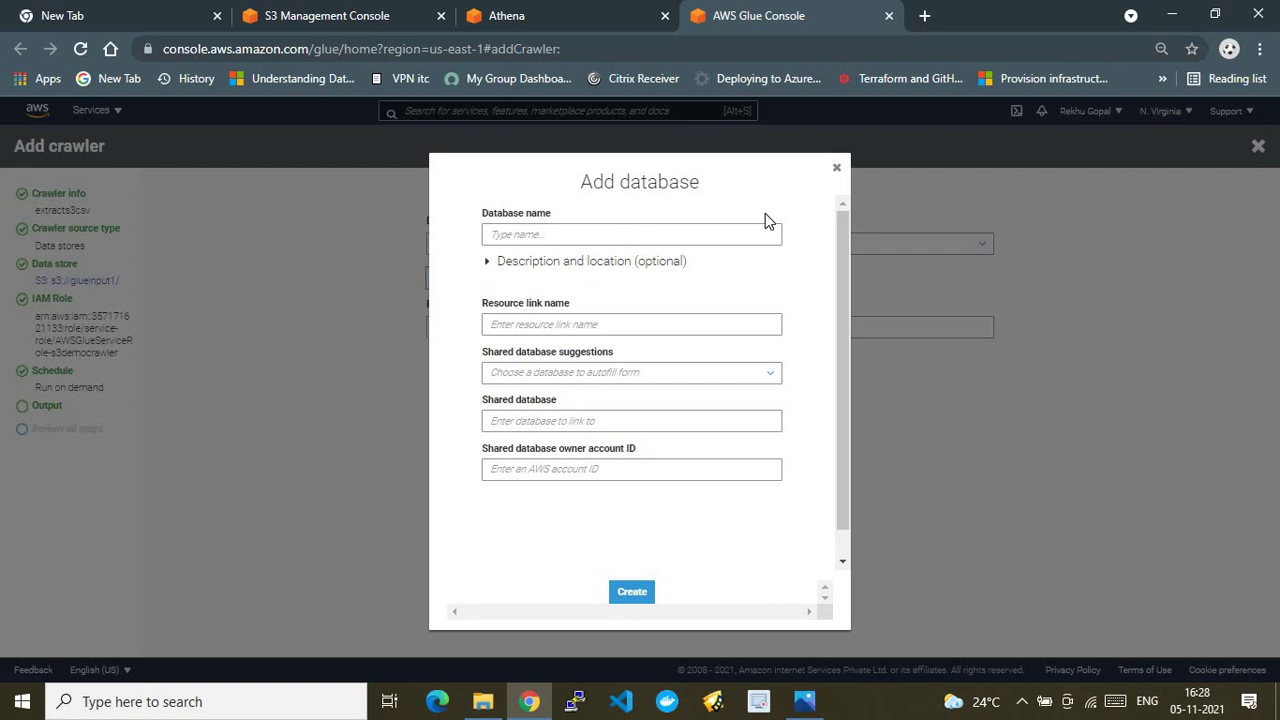
pyautogui.click(835, 172)
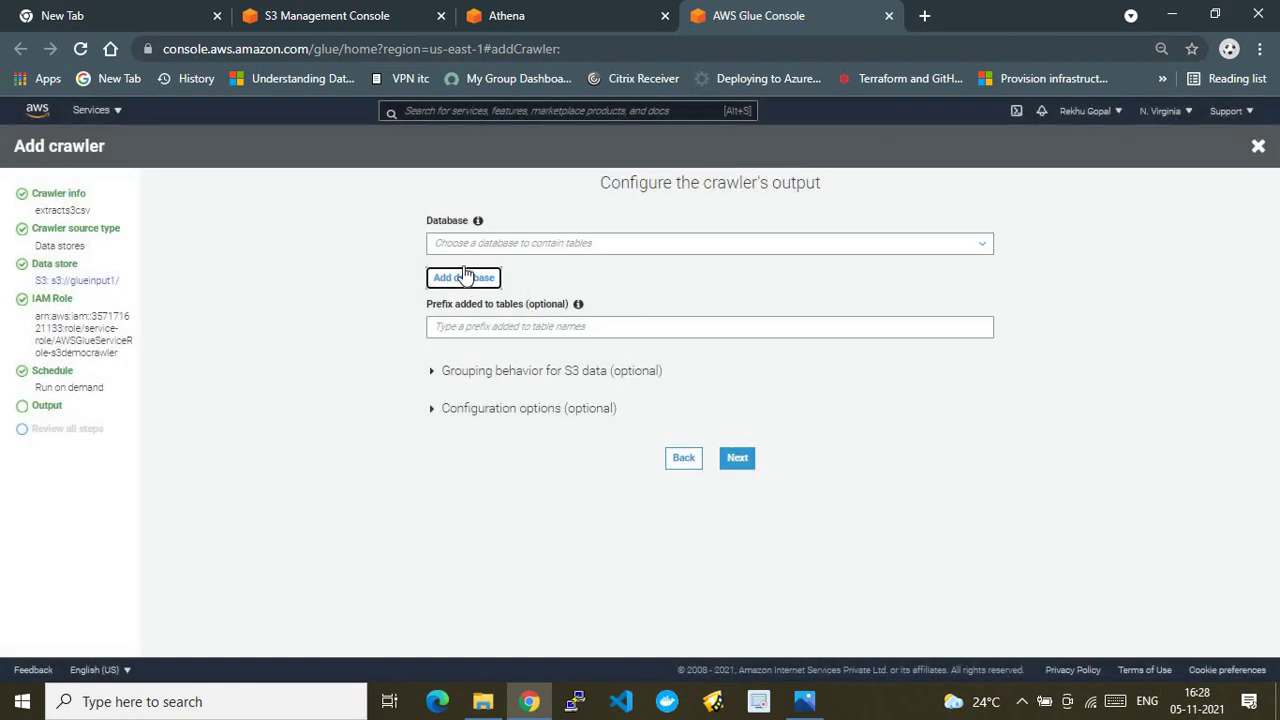
pyautogui.click(491, 246)
pyautogui.click(463, 263)
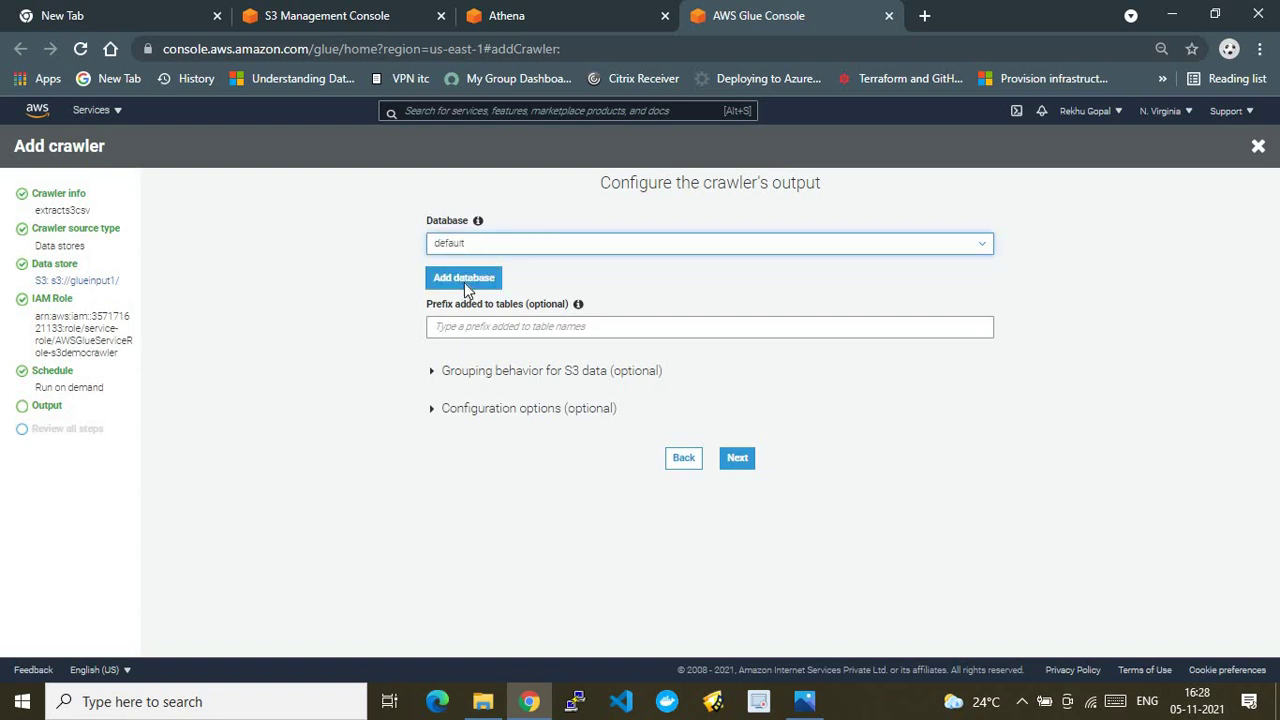
pyautogui.click(464, 280)
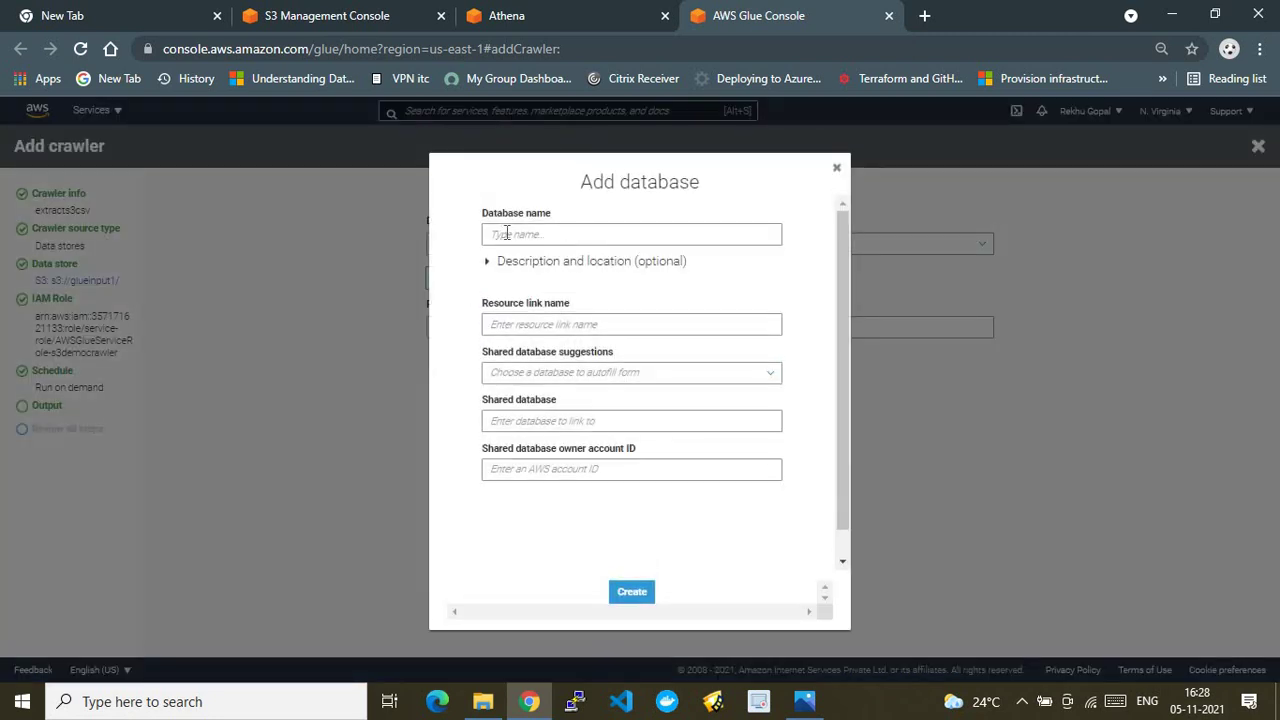
pyautogui.click(502, 233)
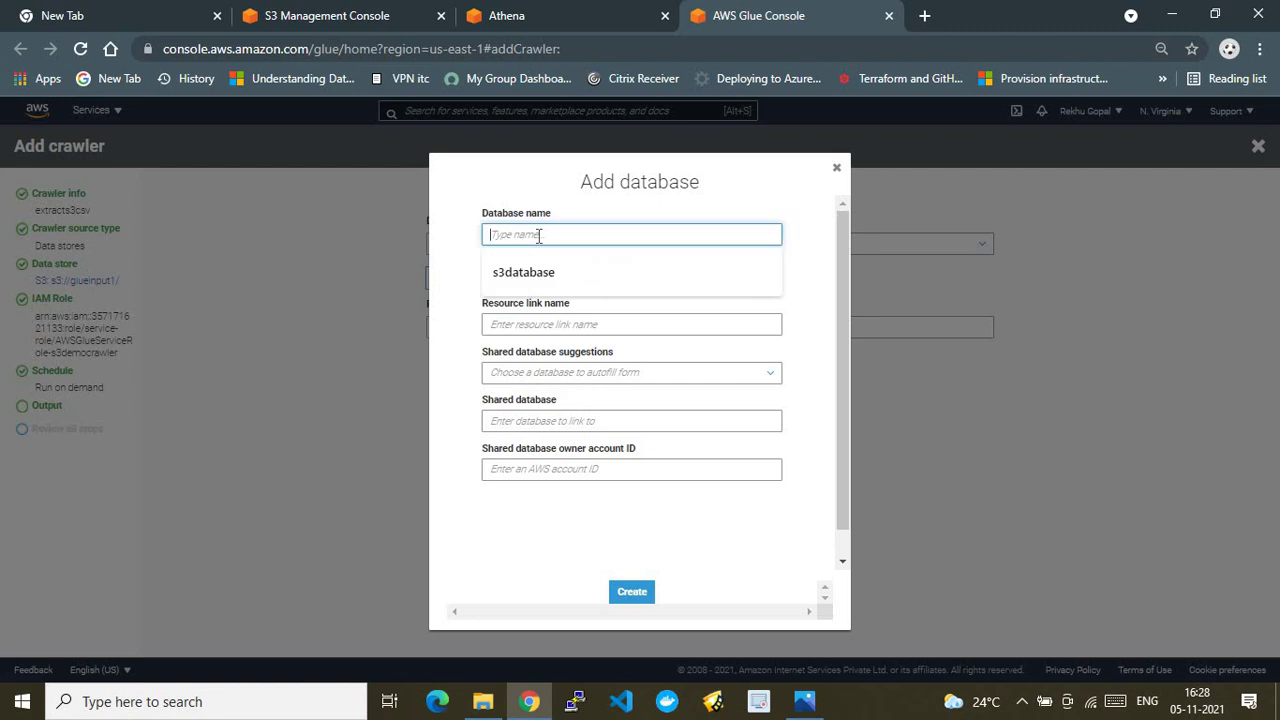
pyautogui.click(816, 283)
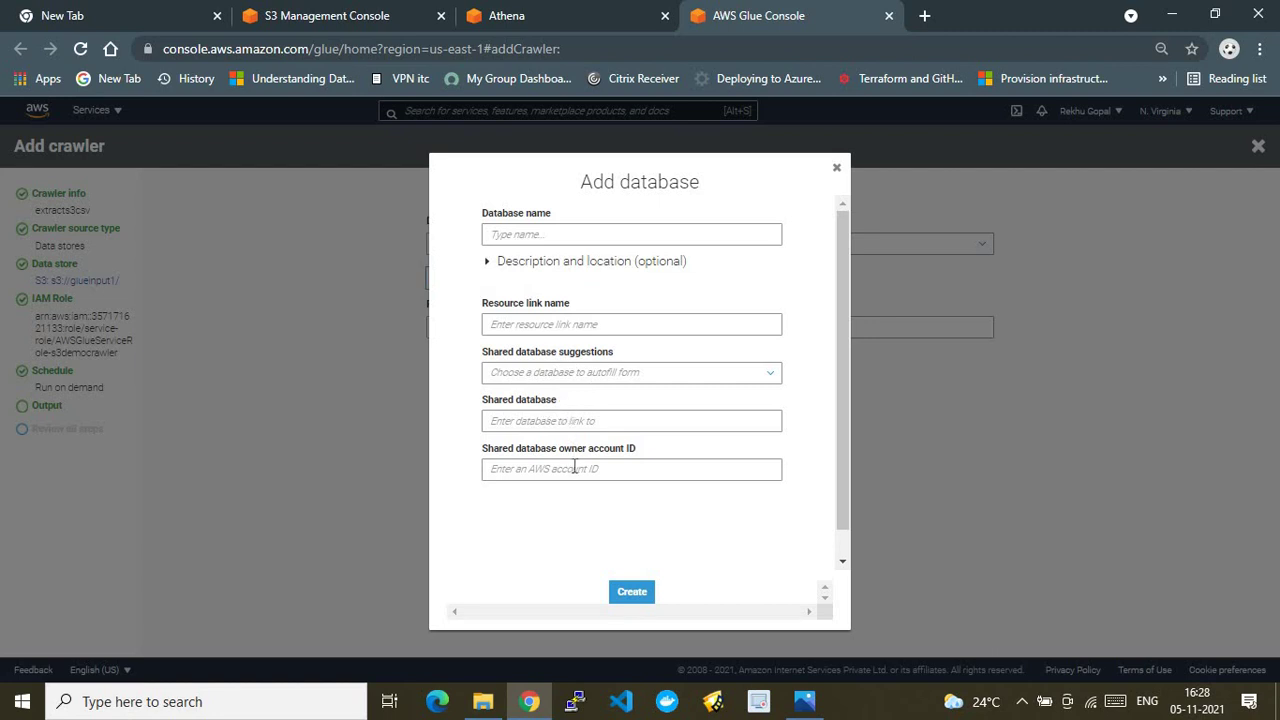
pyautogui.click(837, 168)
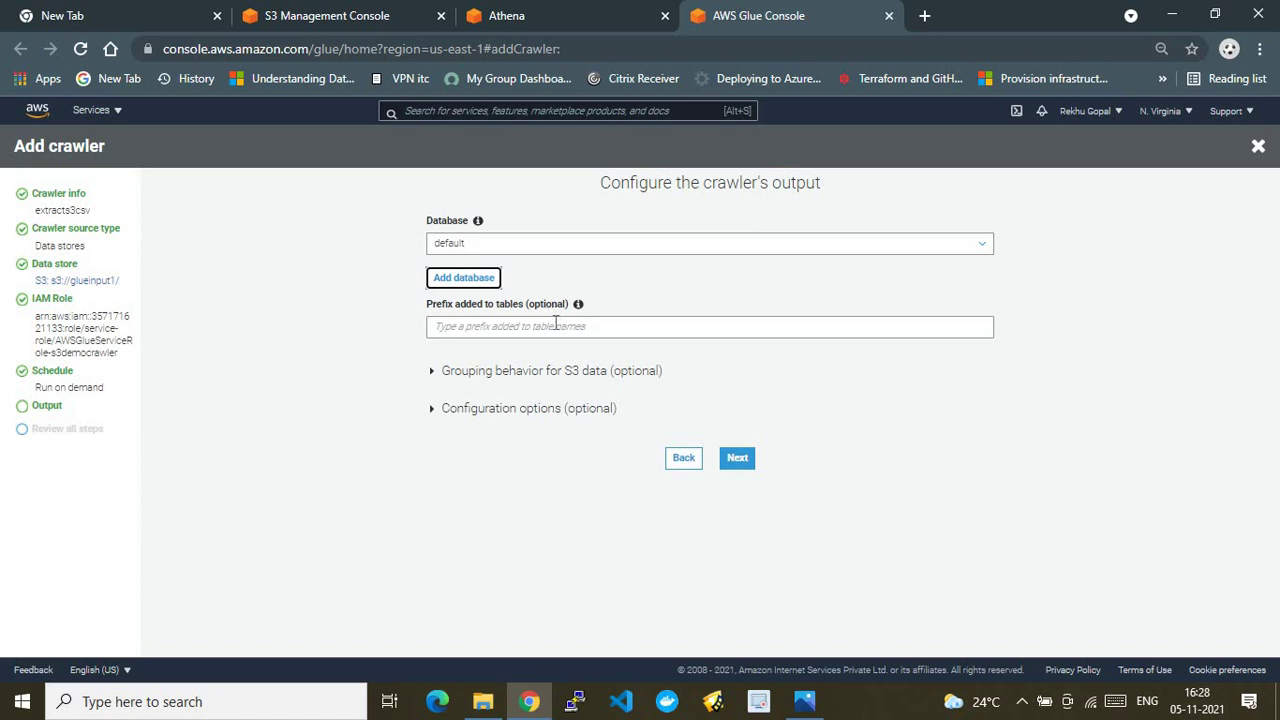
pyautogui.click(736, 462)
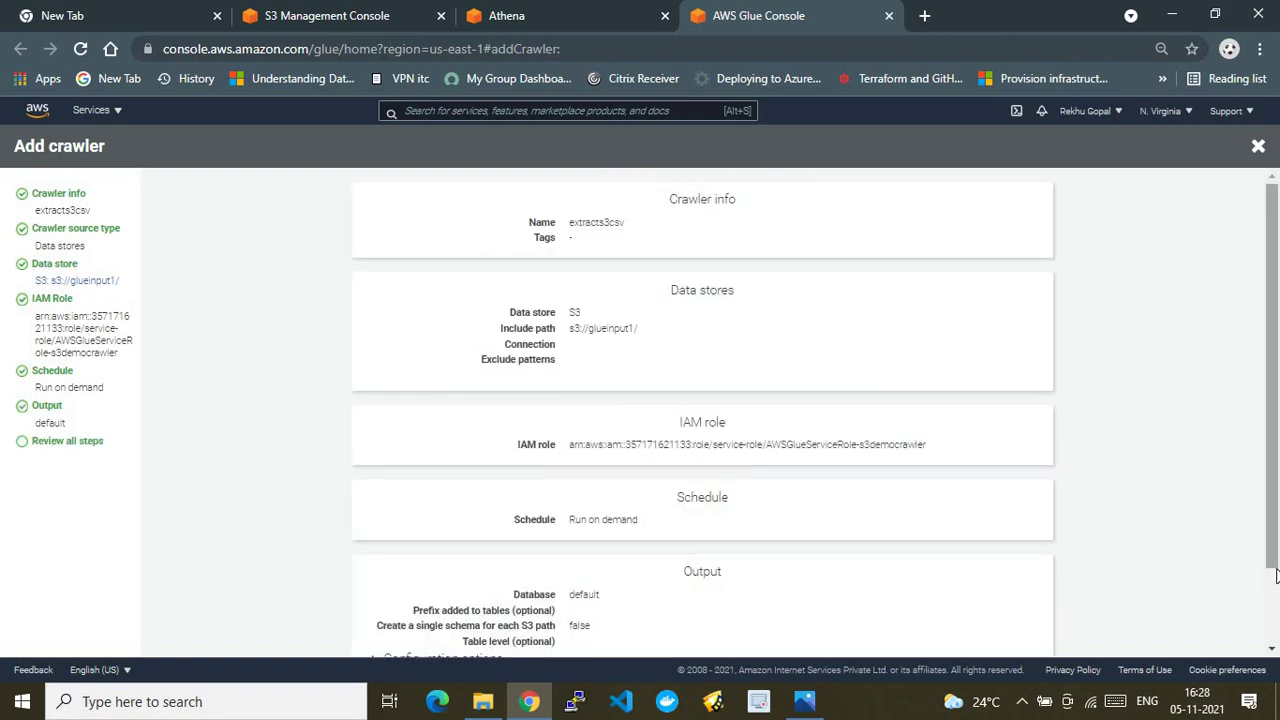
# Review the complete settings of the extracts3csv crawler and finish creating it
pyautogui.moveTo(1275, 575); pyautogui.dragTo(1275, 650)
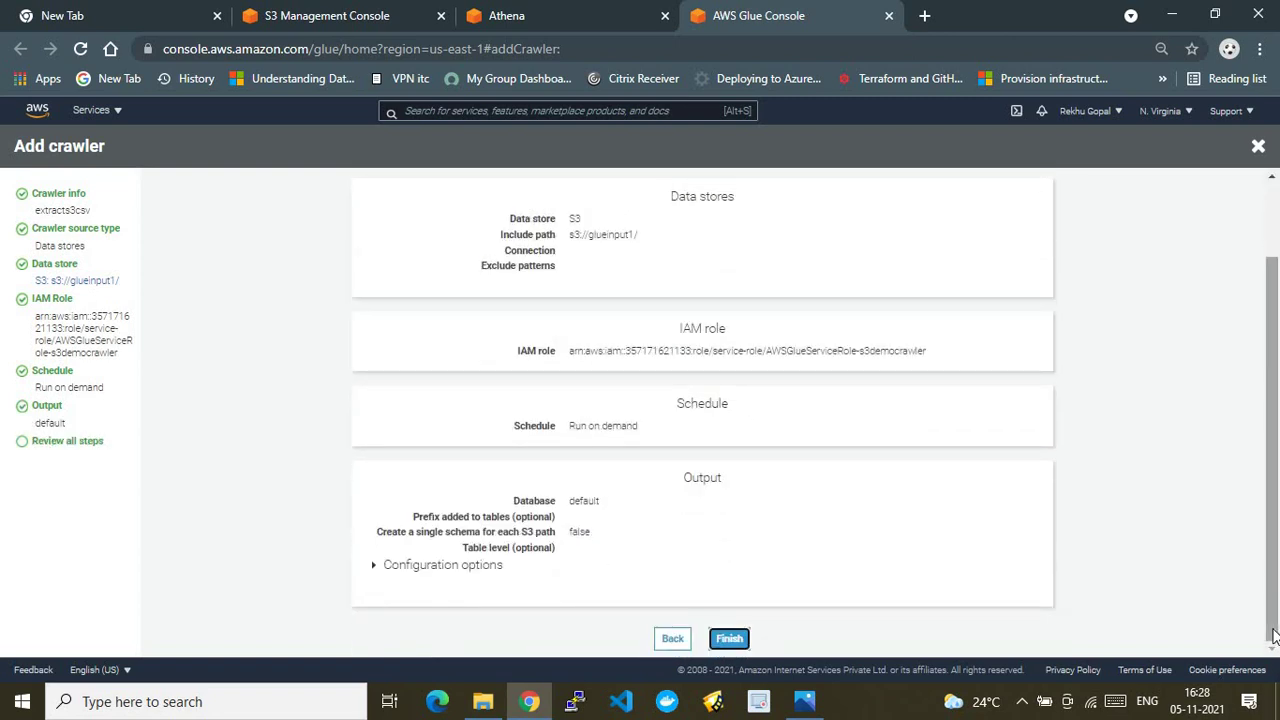
pyautogui.scroll(2, 1266, 477)
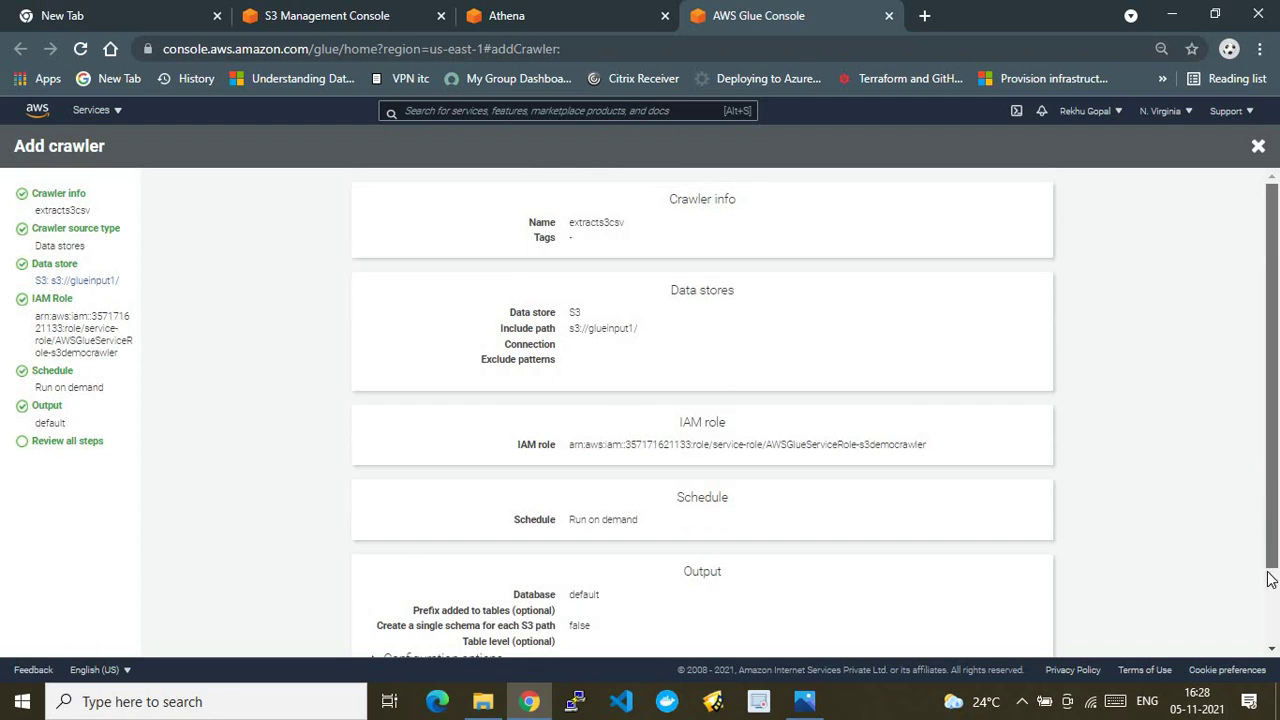
pyautogui.scroll(-2, 1270, 578)
pyautogui.click(729, 640)
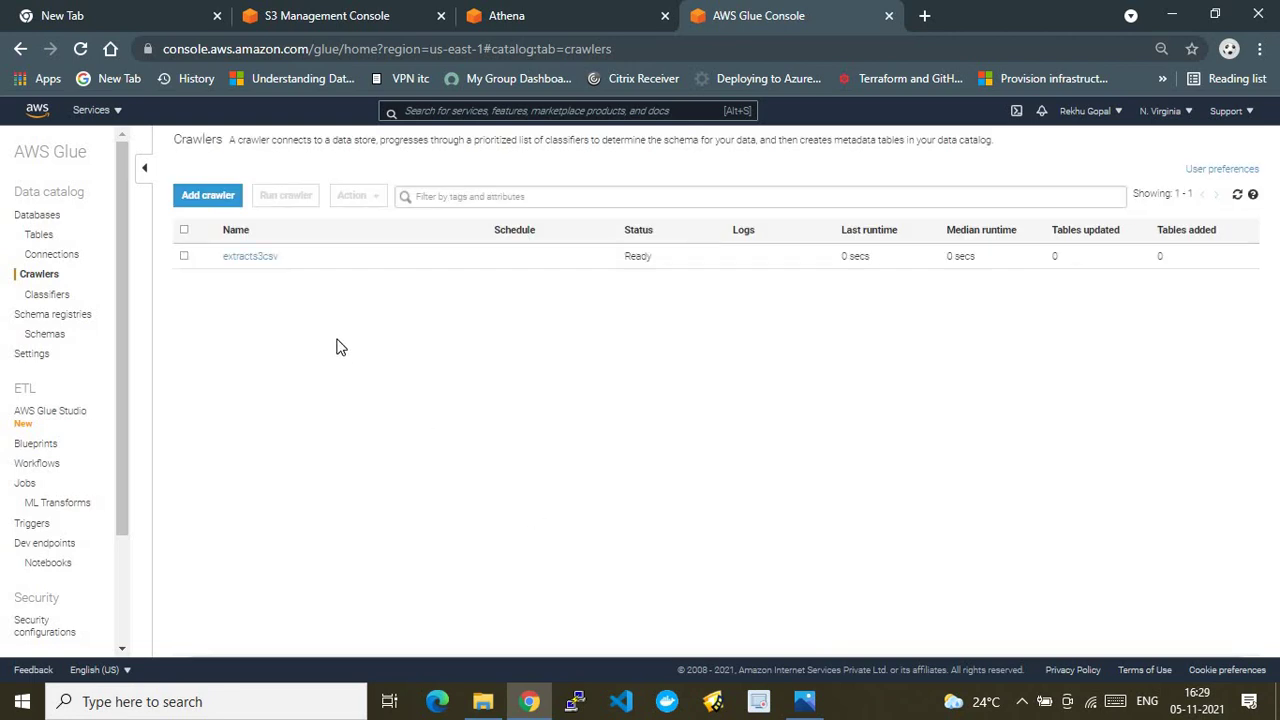
# Switch to Photos to view the Athena and Glue S3 query diagram, and return to the Glue crawler list in Chrome
pyautogui.click(802, 703)
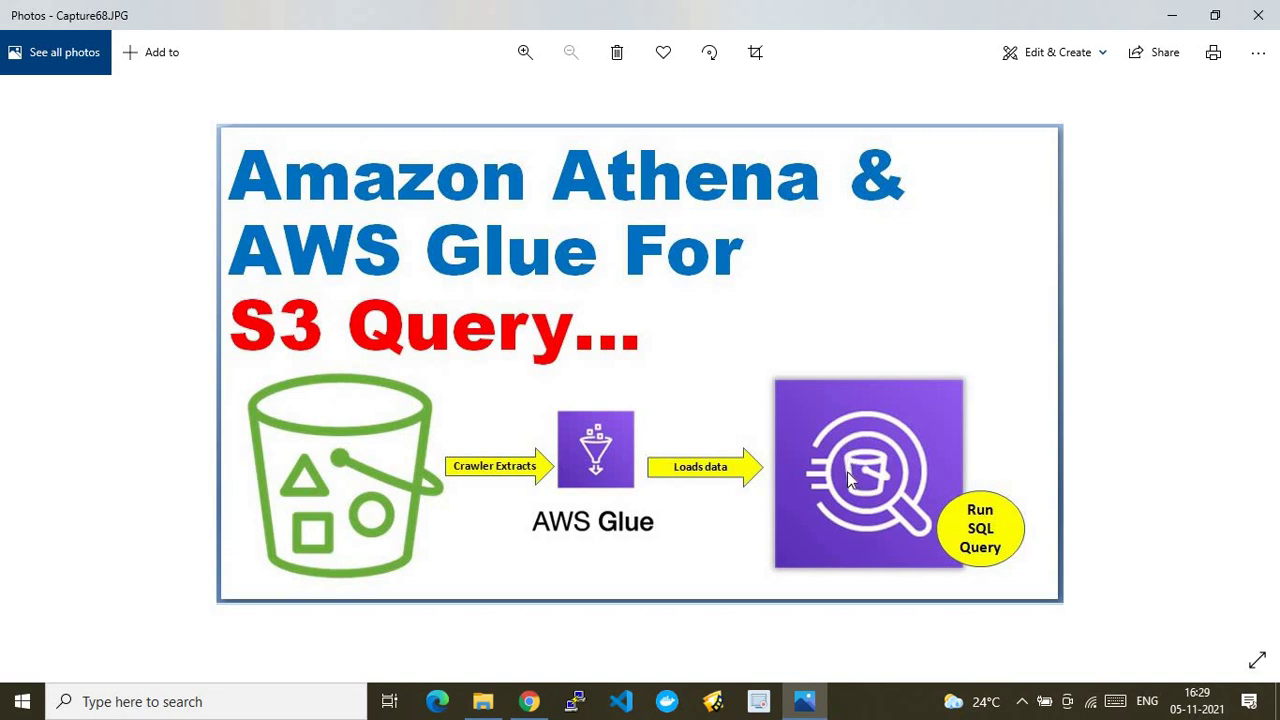
pyautogui.click(530, 704)
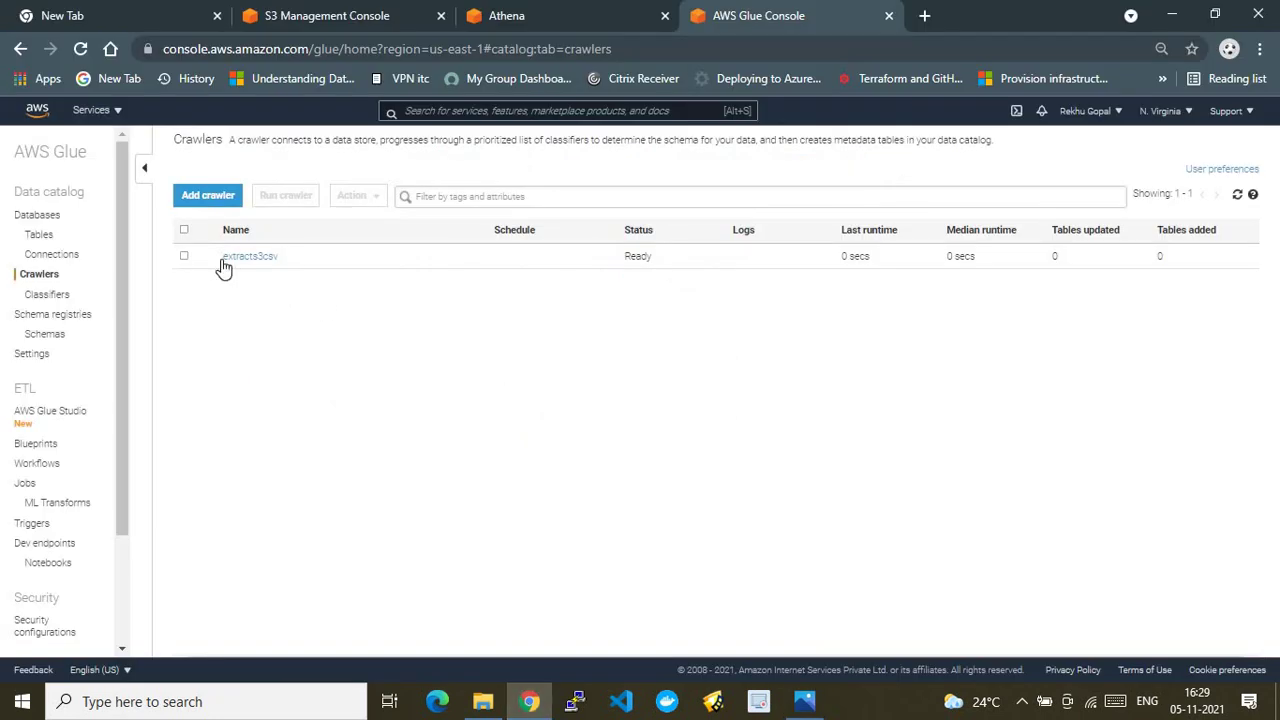
# Run the extracts3csv crawler and refresh the crawler list
pyautogui.click(184, 231)
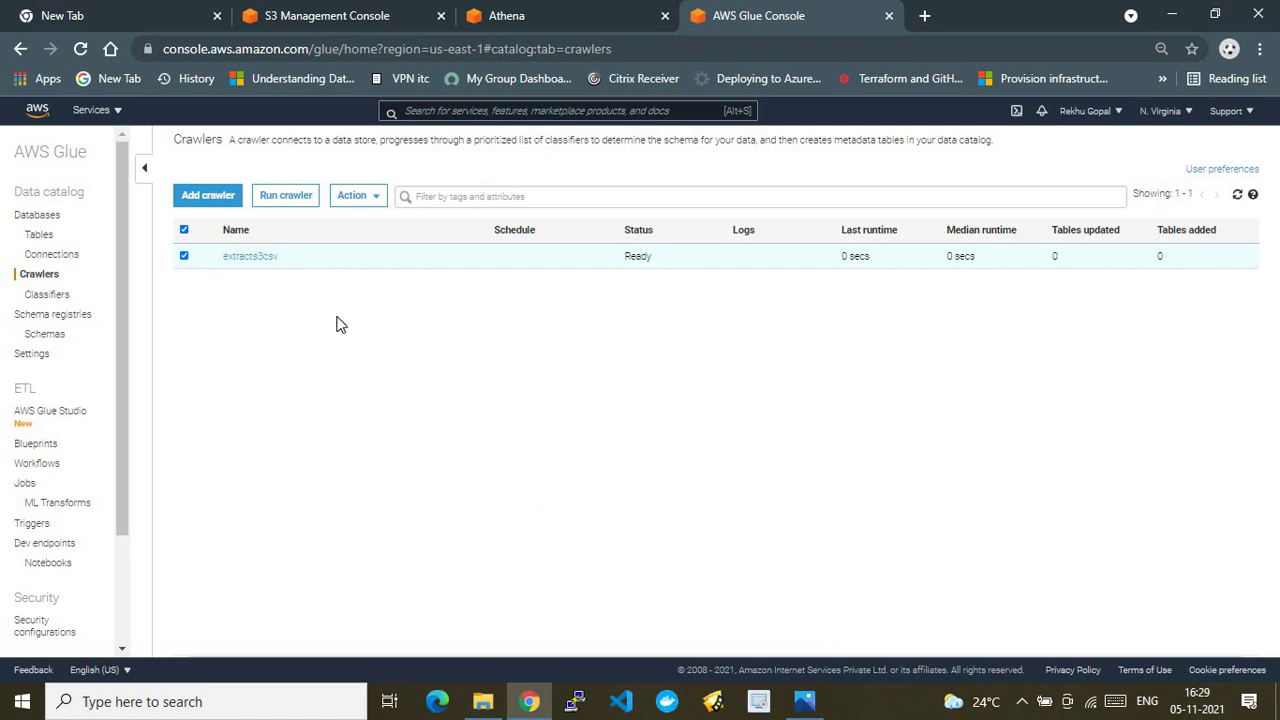
pyautogui.click(280, 197)
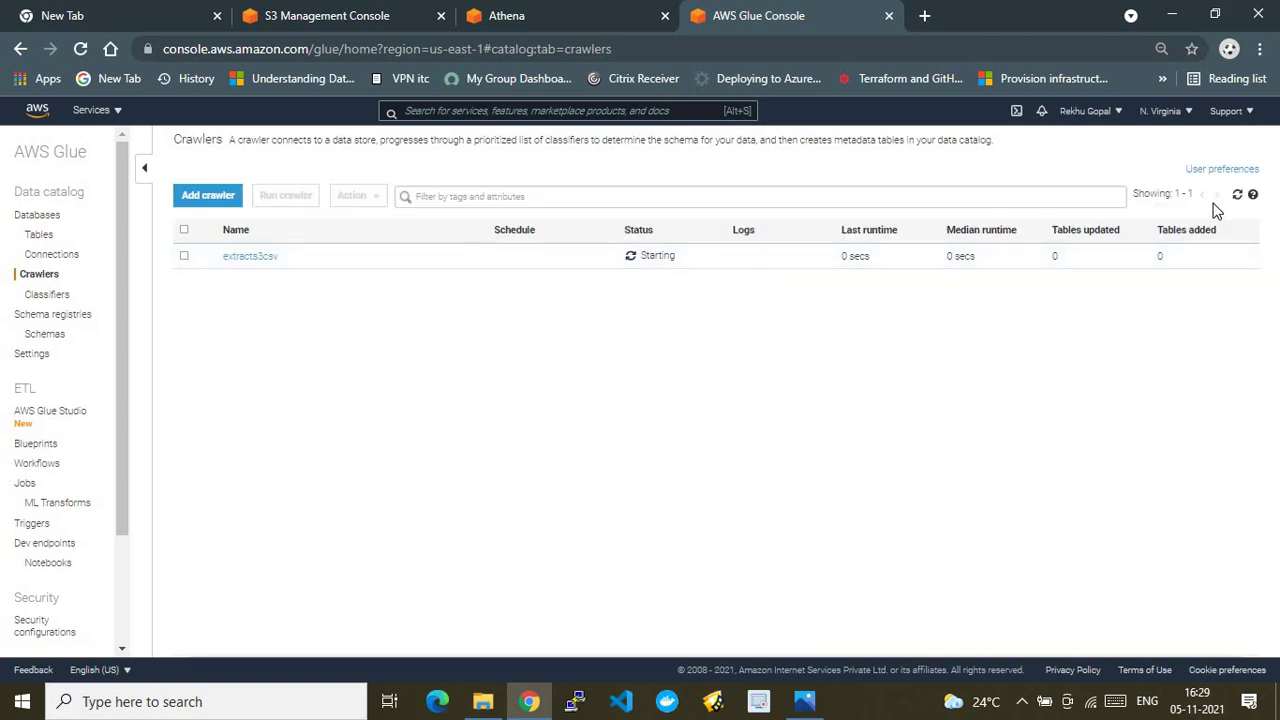
pyautogui.click(1238, 196)
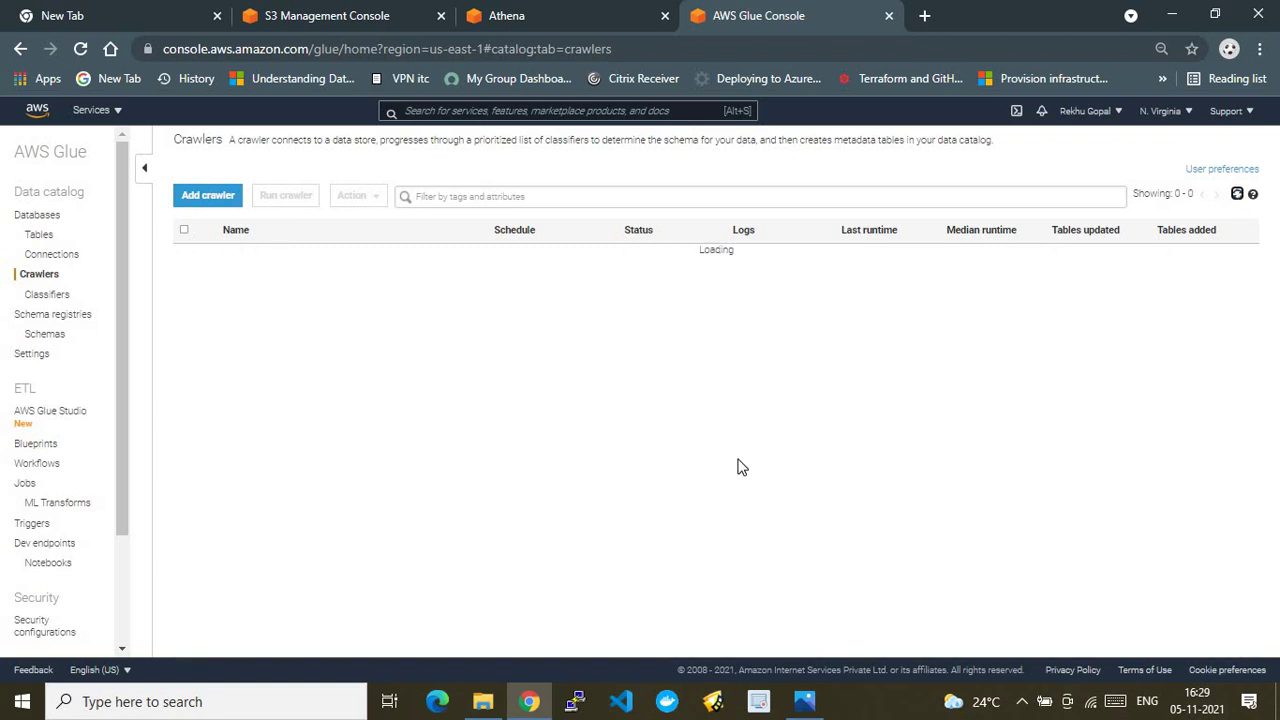
# Return to the Athena query editor and check the database list, keeping the default database selected
pyautogui.click(350, 12)
pyautogui.click(466, 12)
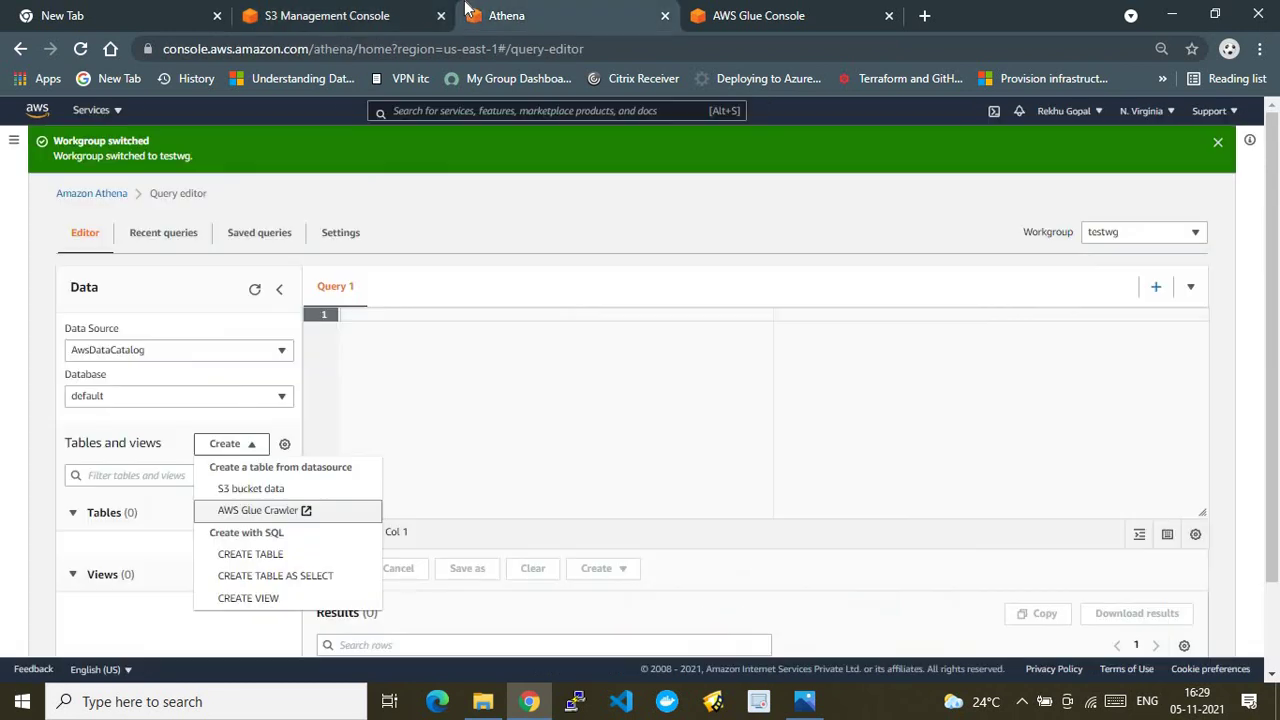
pyautogui.click(123, 397)
pyautogui.click(118, 398)
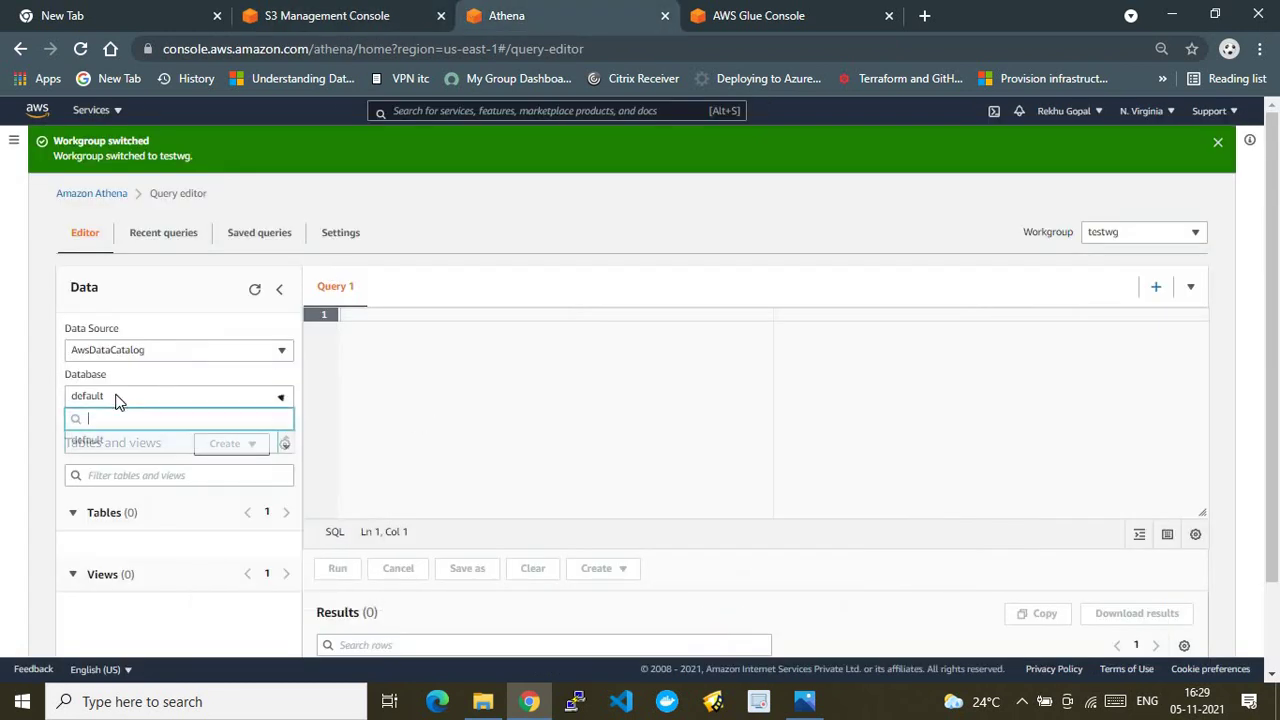
pyautogui.click(95, 443)
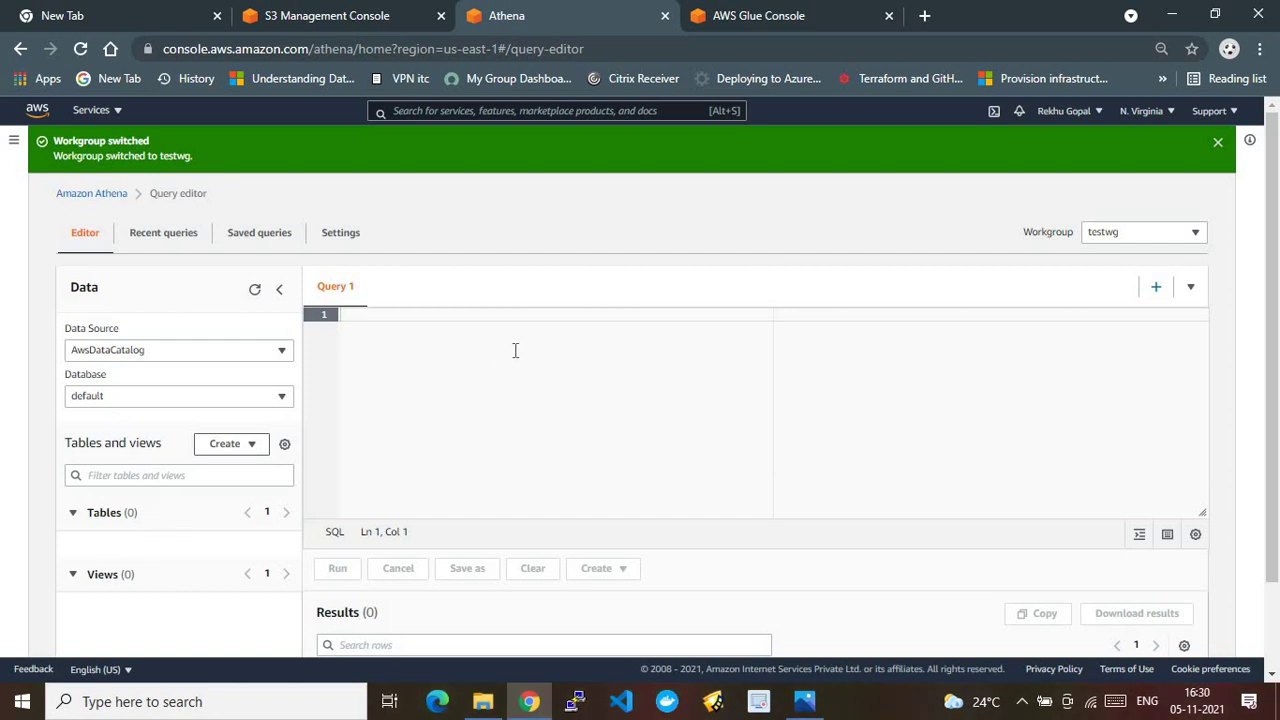
# Open sampleData.csv from the AWS Athena folder in Excel and enlarge its window to show more rows
pyautogui.click(483, 701)
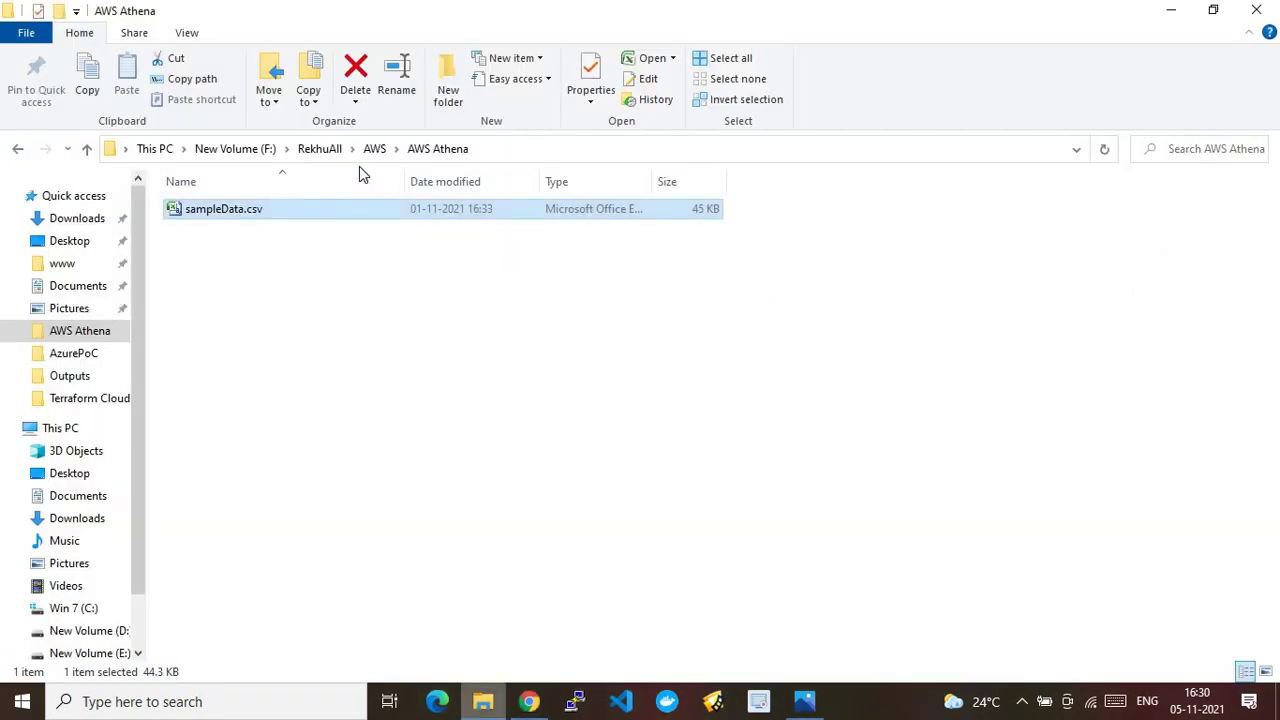
pyautogui.doubleClick(314, 214)
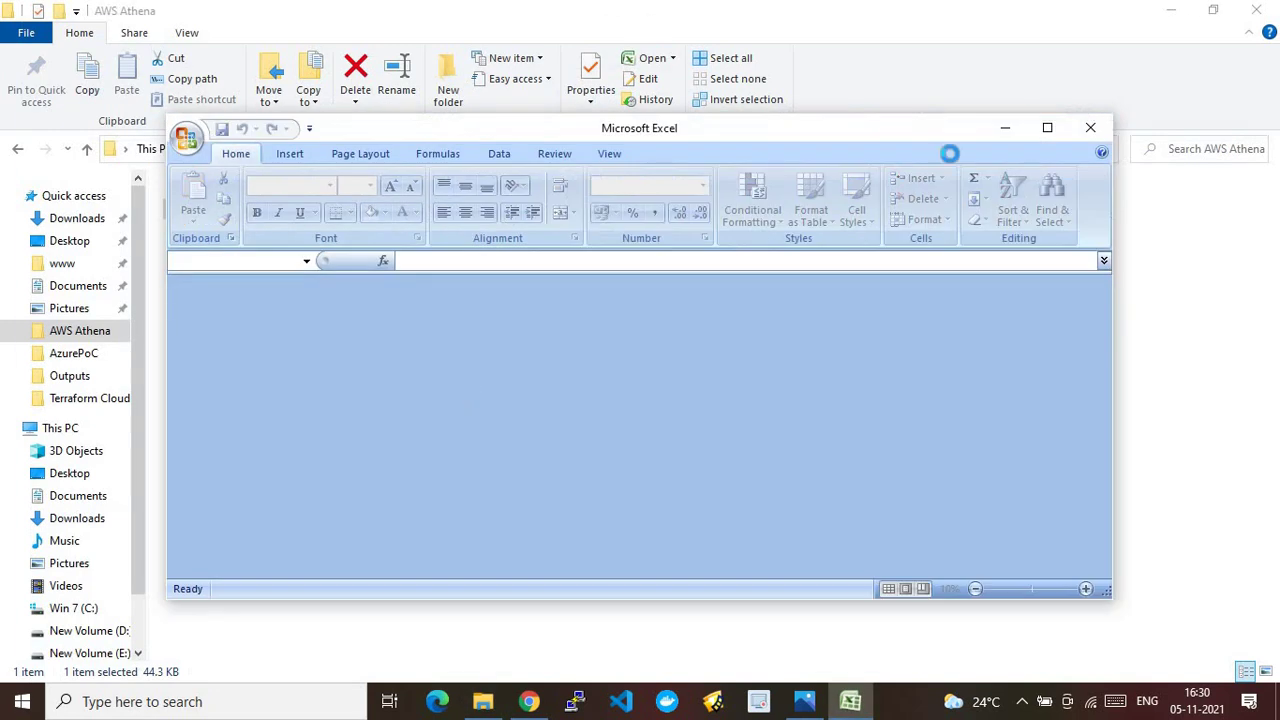
pyautogui.click(1048, 128)
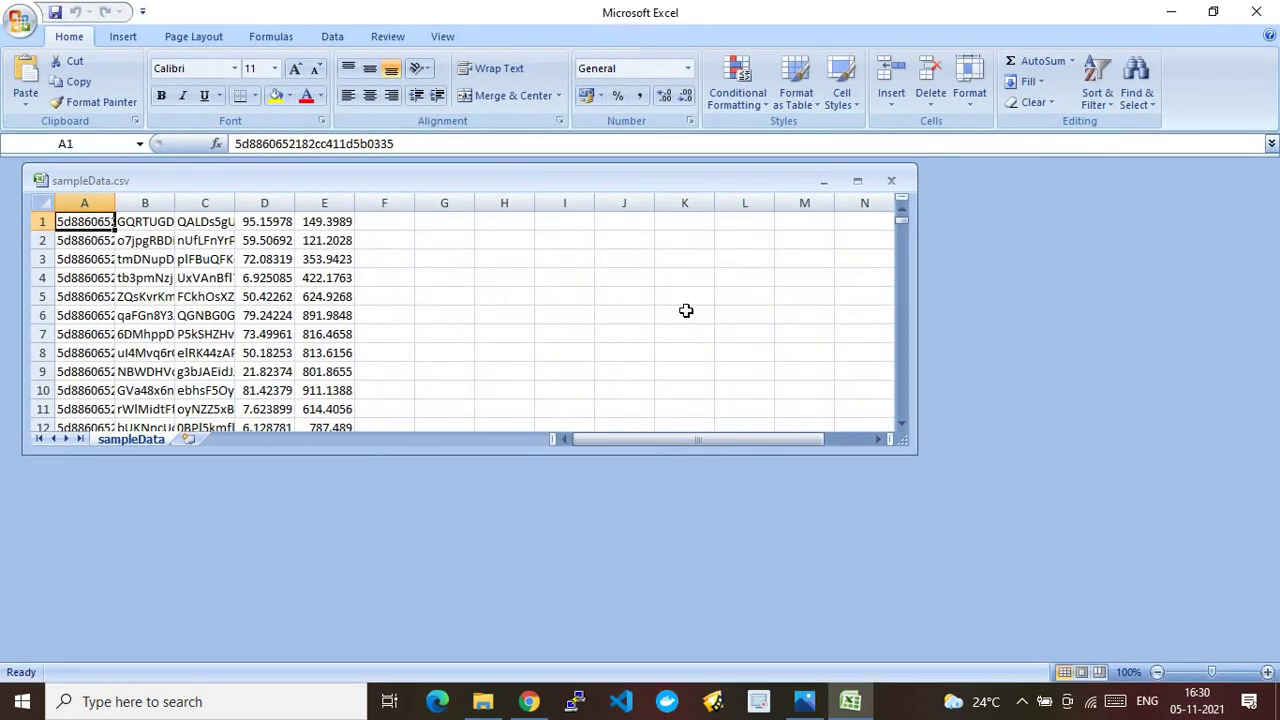
pyautogui.moveTo(898, 438); pyautogui.dragTo(1268, 648)
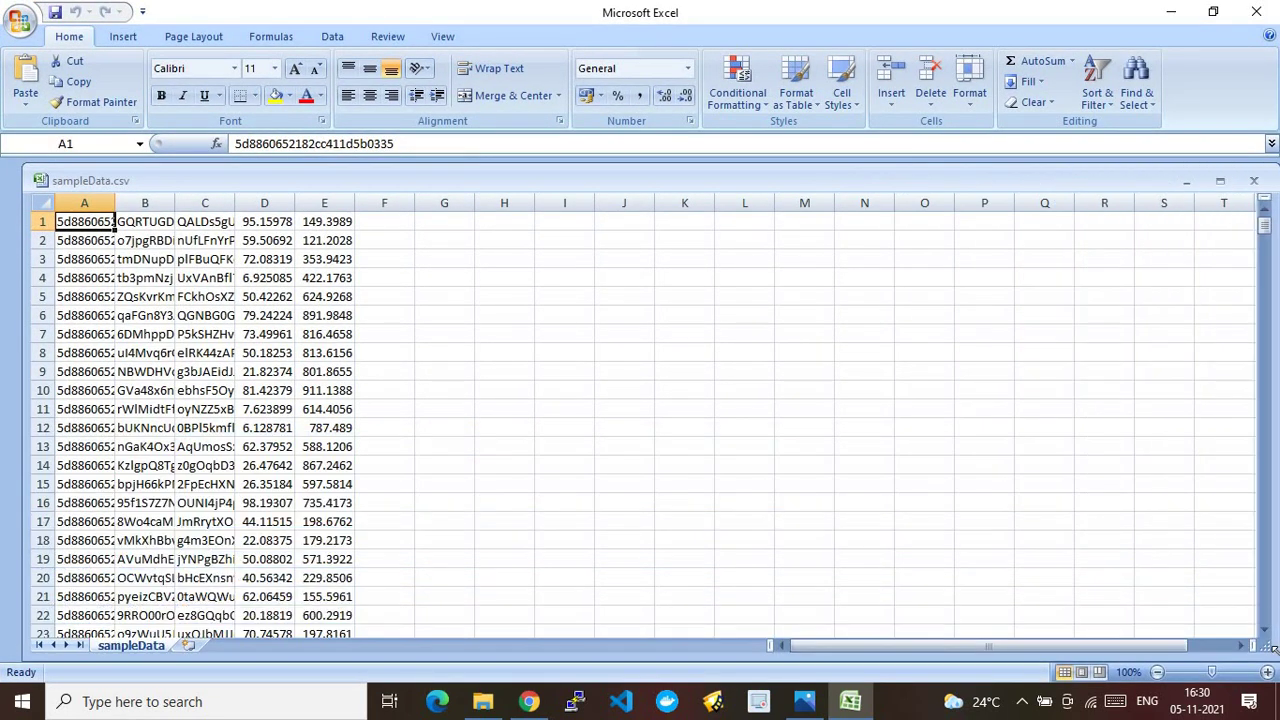
# Return to the Glue crawler list in Chrome and refresh it repeatedly to follow the extracts3csv run
pyautogui.click(543, 704)
pyautogui.click(765, 12)
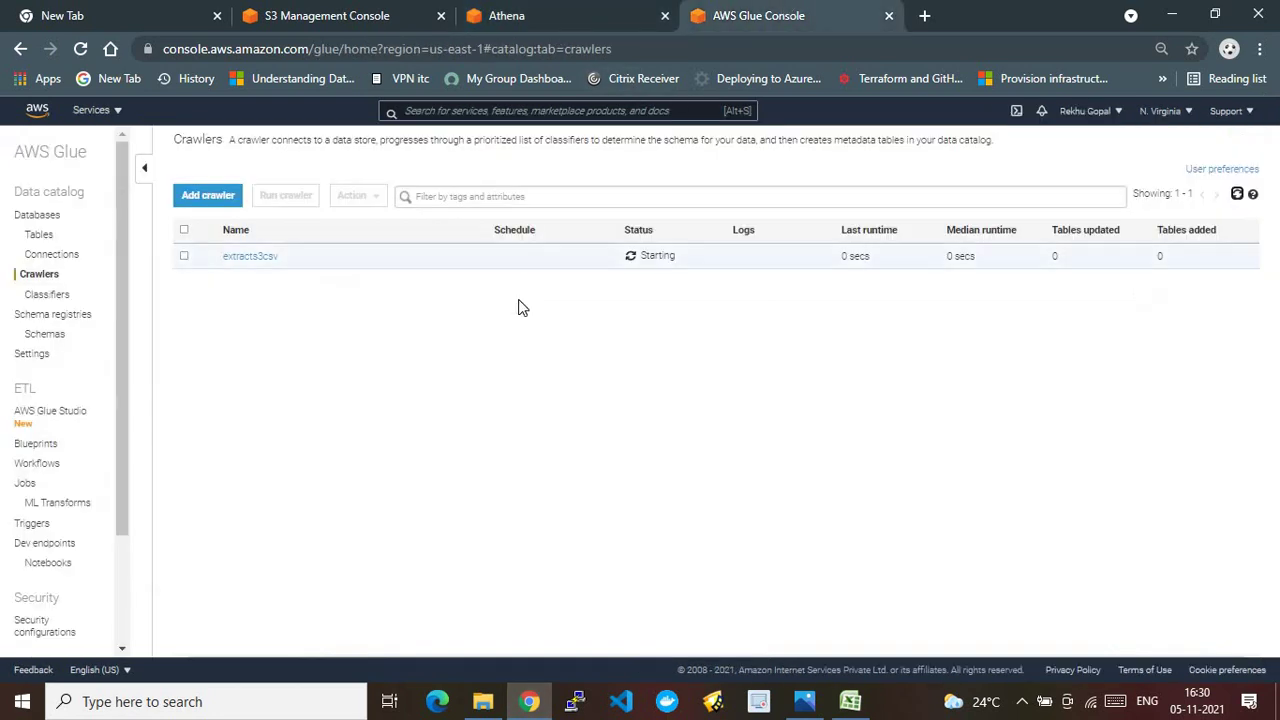
pyautogui.click(1237, 194)
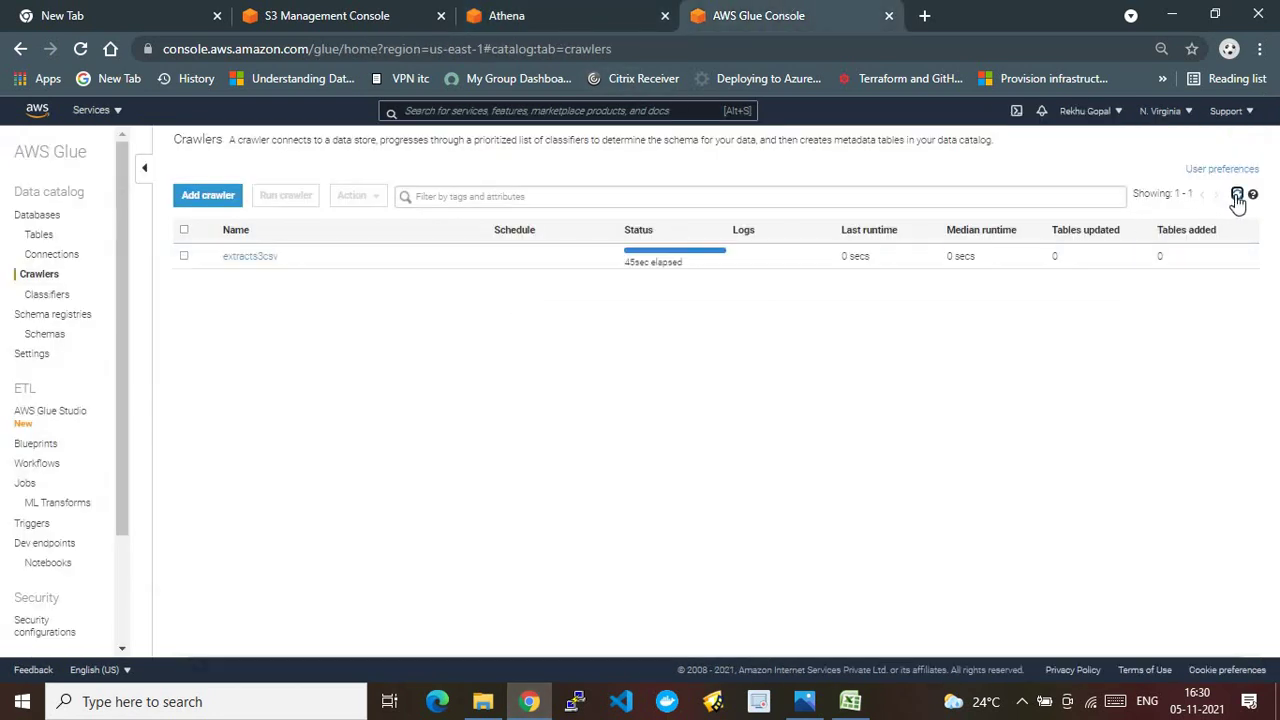
pyautogui.click(1237, 194)
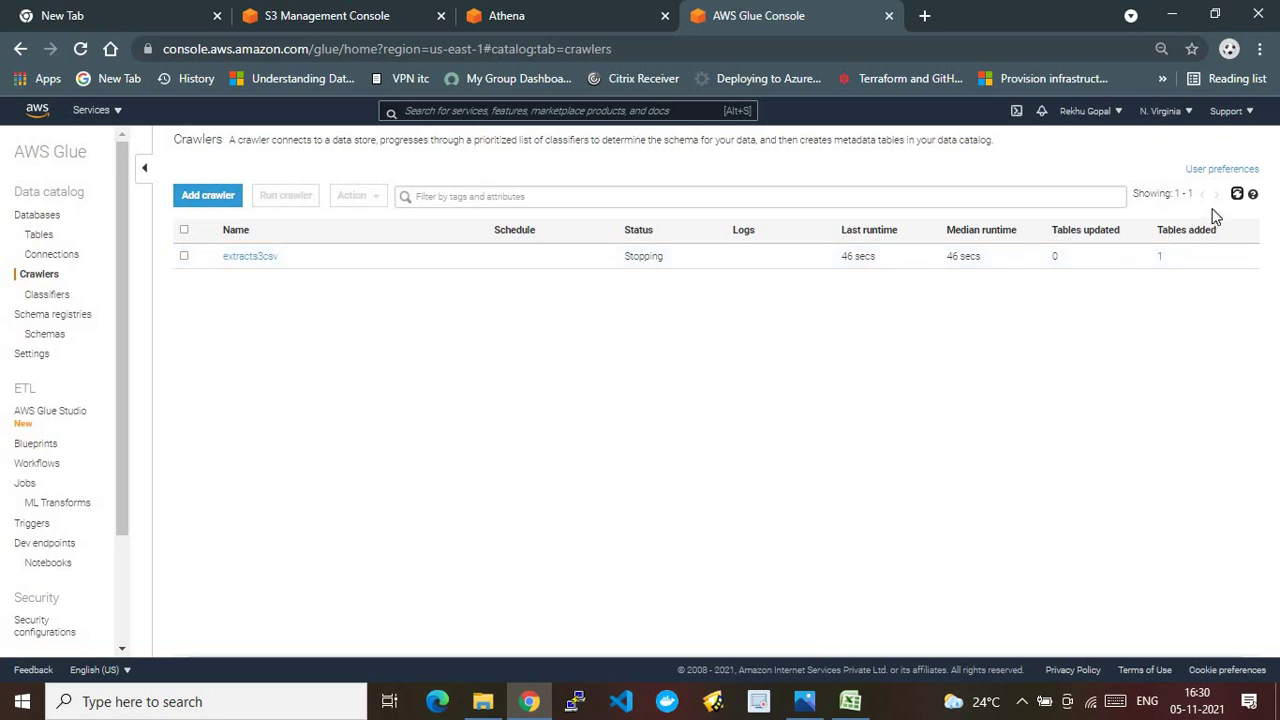
pyautogui.click(1237, 194)
pyautogui.click(1237, 194)
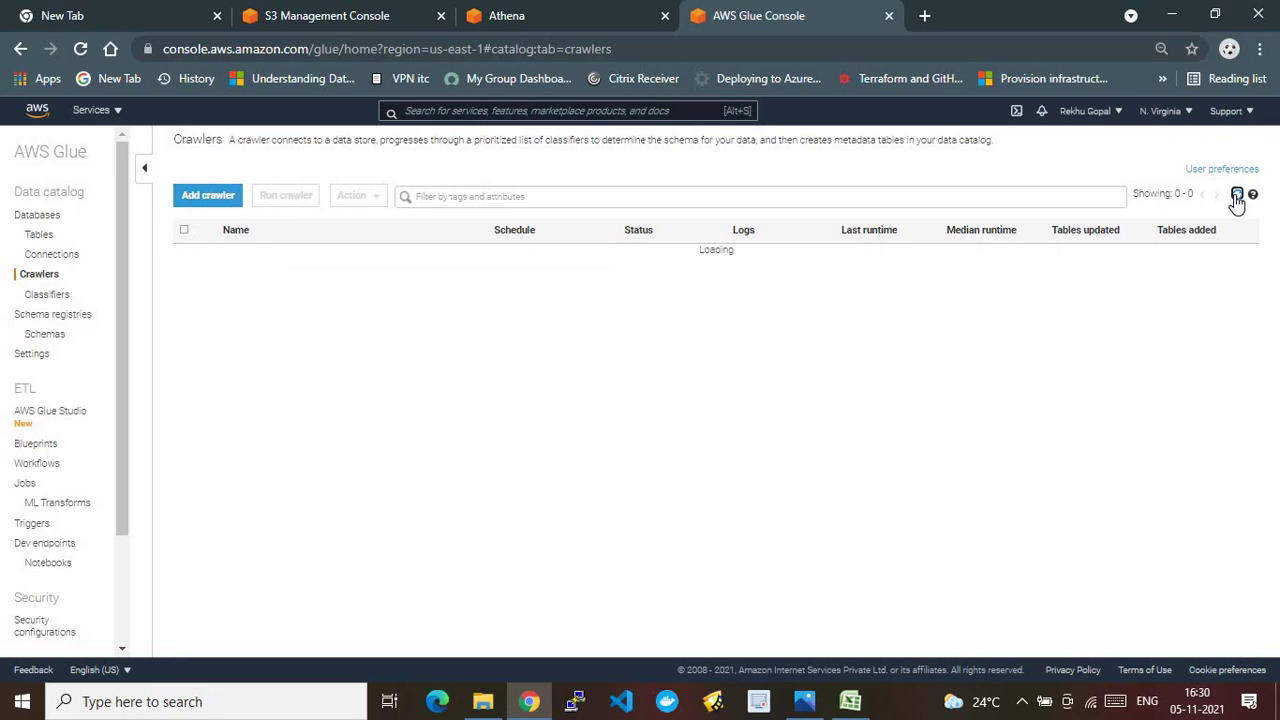
pyautogui.click(1237, 196)
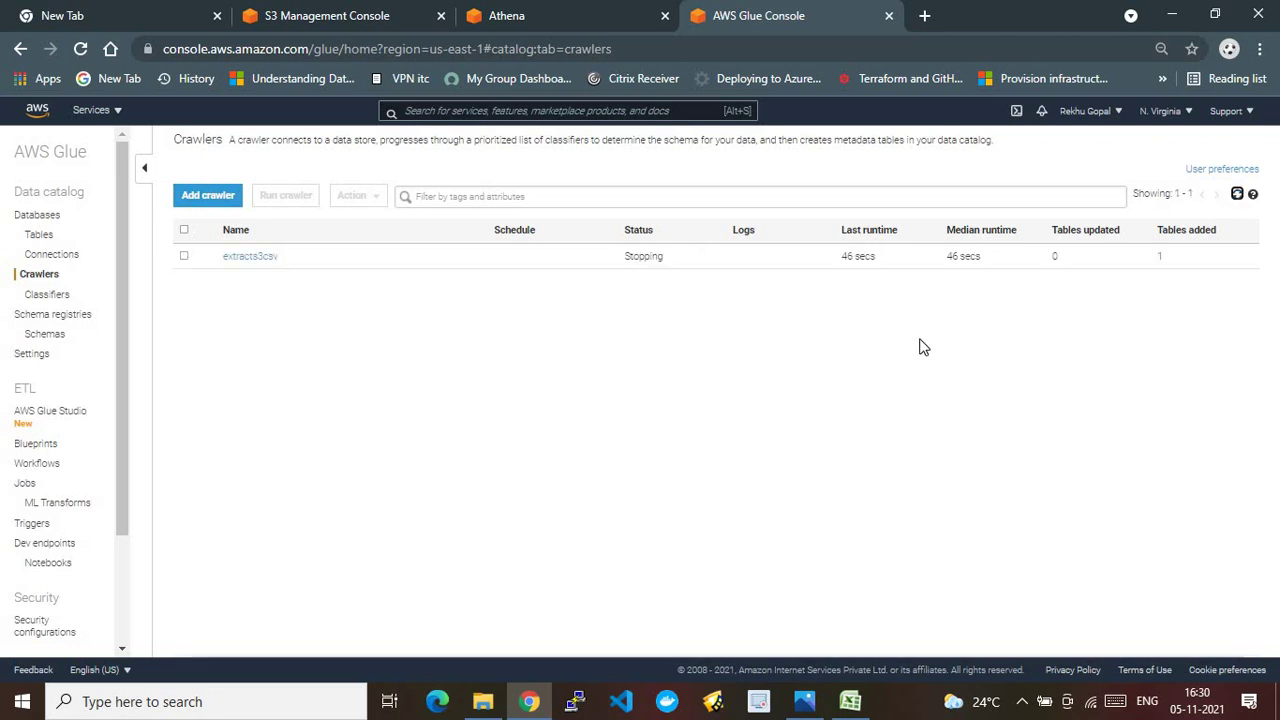
pyautogui.click(1238, 196)
pyautogui.click(1238, 196)
pyautogui.click(1238, 196)
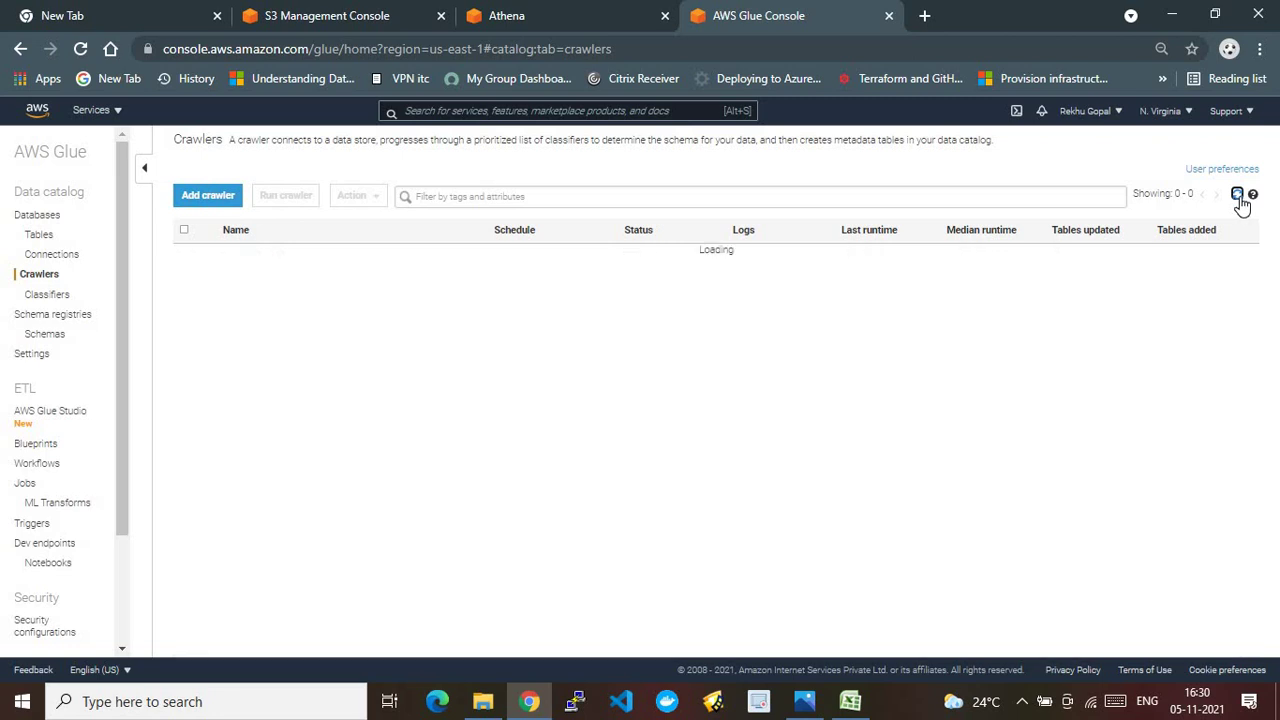
pyautogui.click(1238, 196)
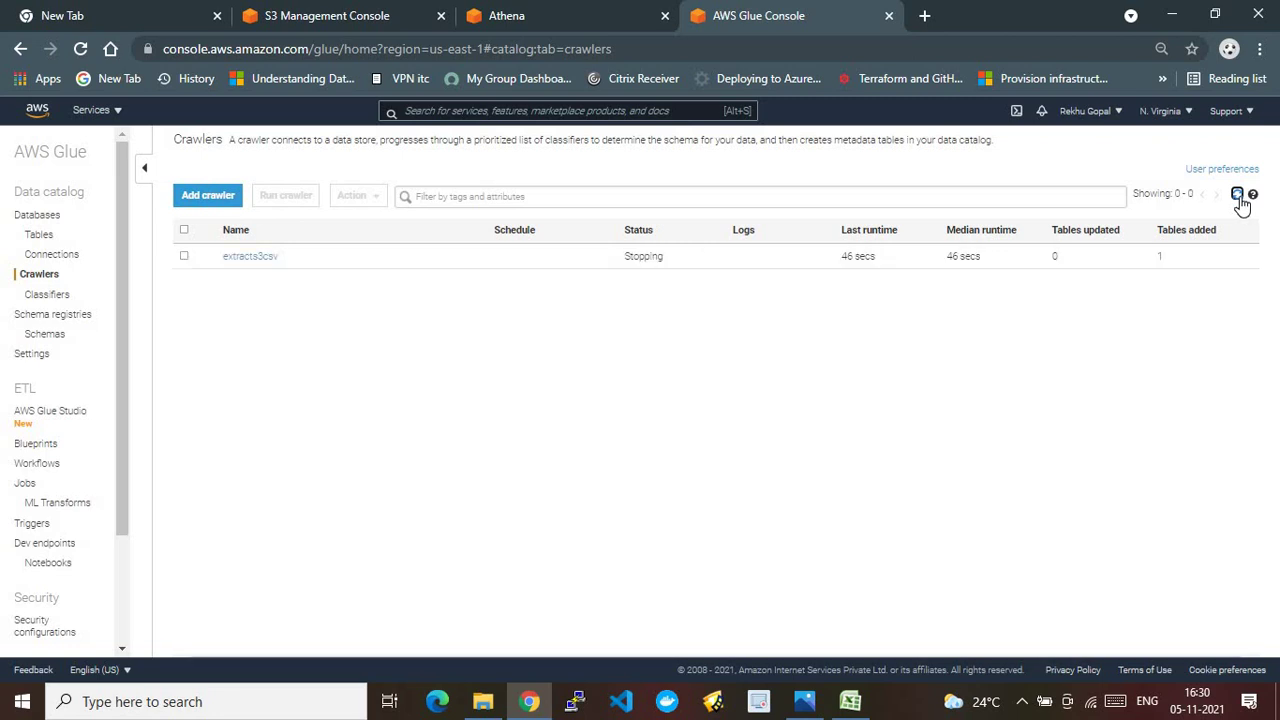
# Refresh Athena's data with AwsDataCatalog and the default database selected, and check the crawler once more in the Glue console
pyautogui.click(543, 15)
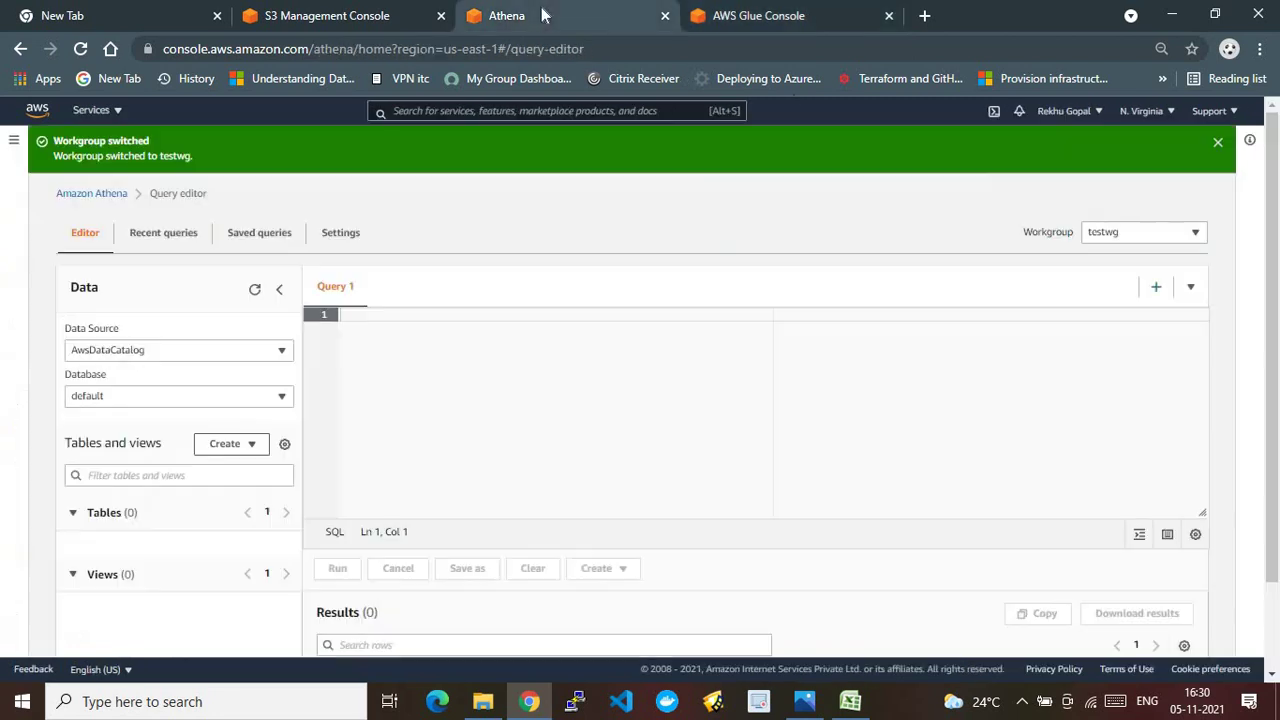
pyautogui.click(253, 293)
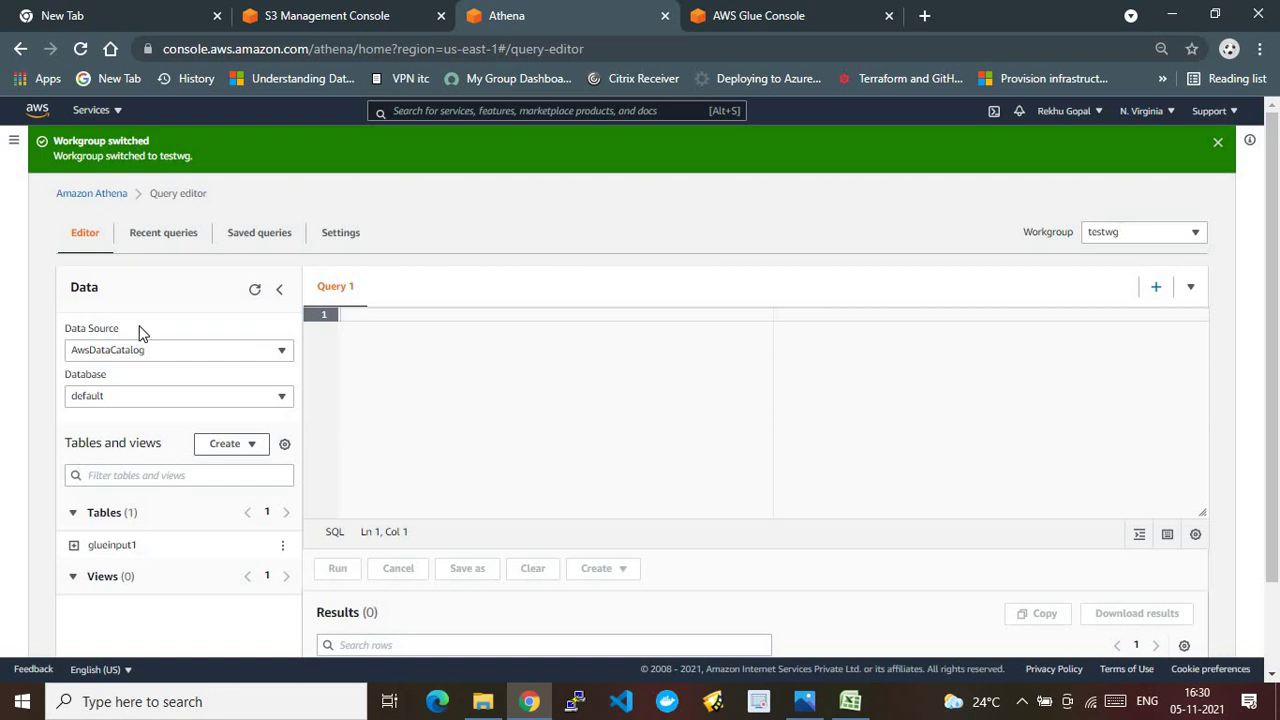
pyautogui.click(107, 397)
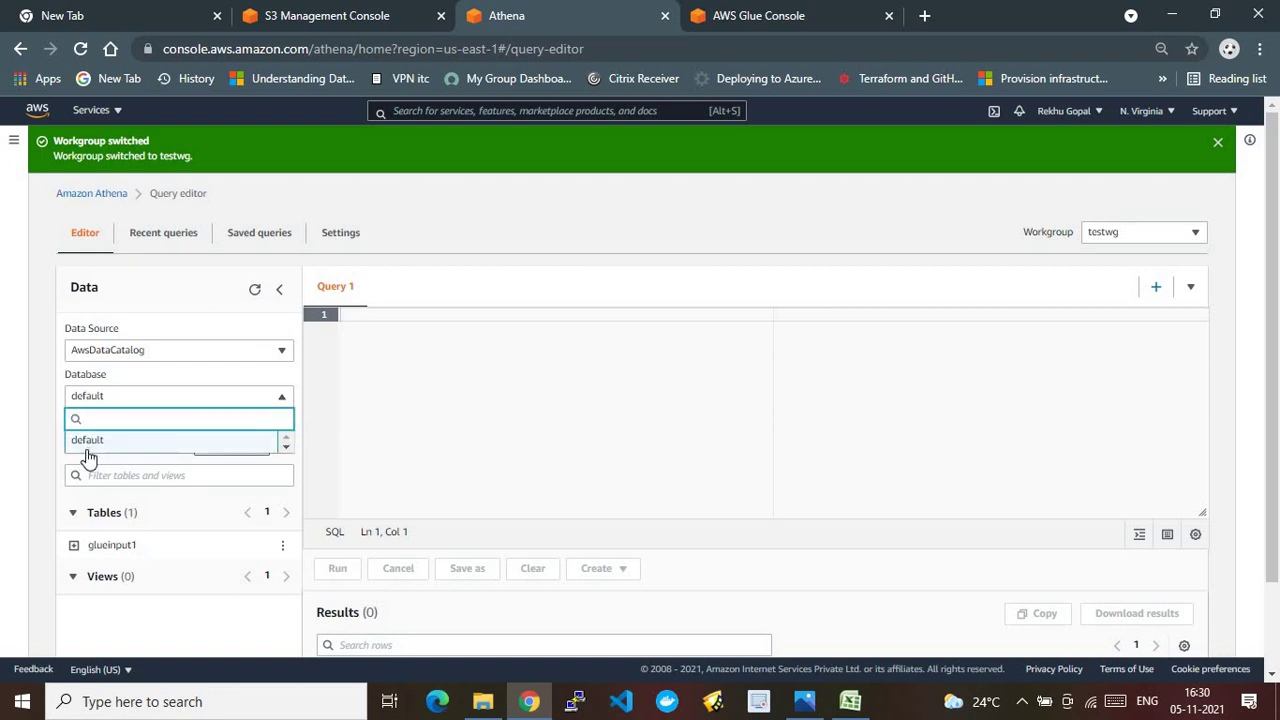
pyautogui.click(88, 442)
pyautogui.click(143, 359)
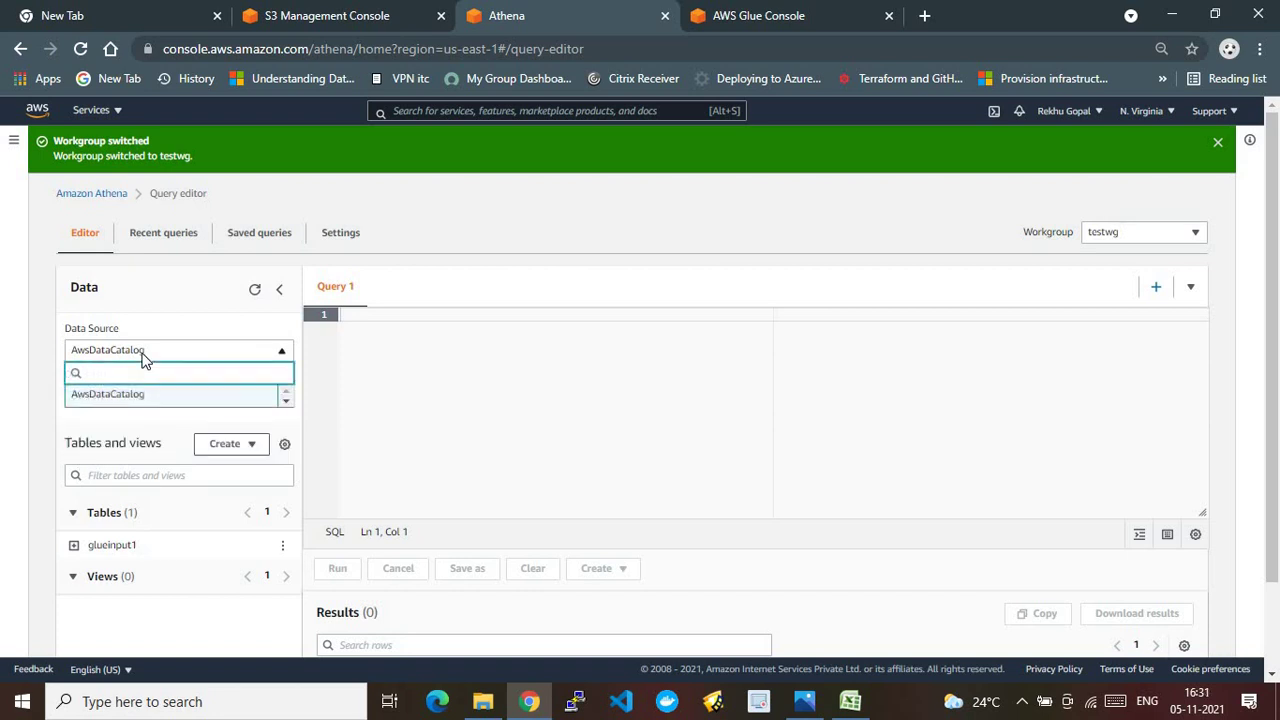
pyautogui.click(137, 400)
pyautogui.click(137, 400)
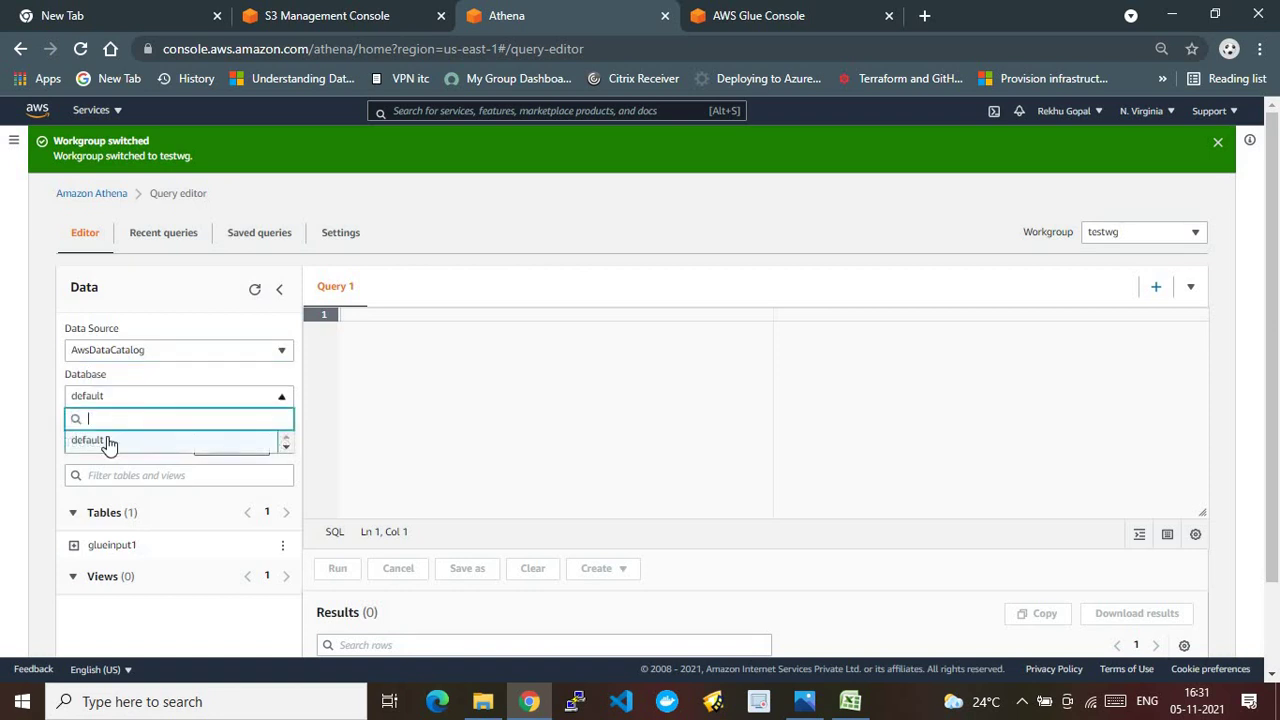
pyautogui.click(105, 445)
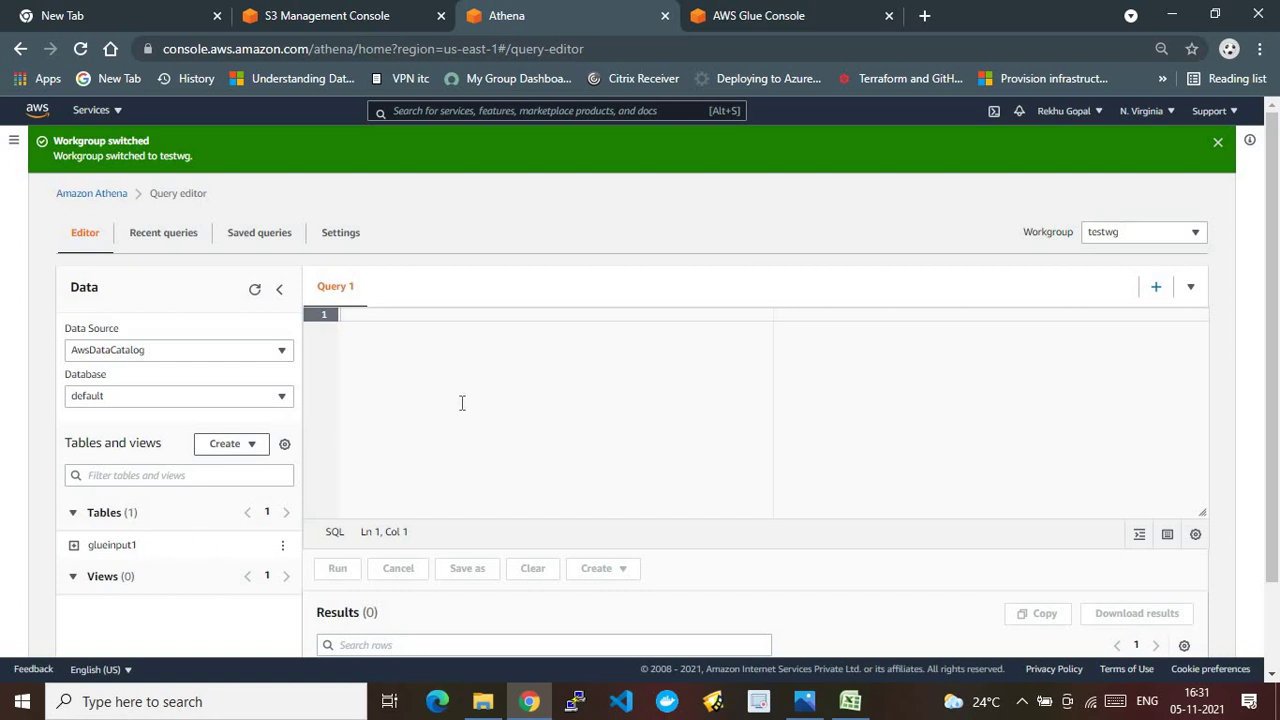
pyautogui.click(779, 10)
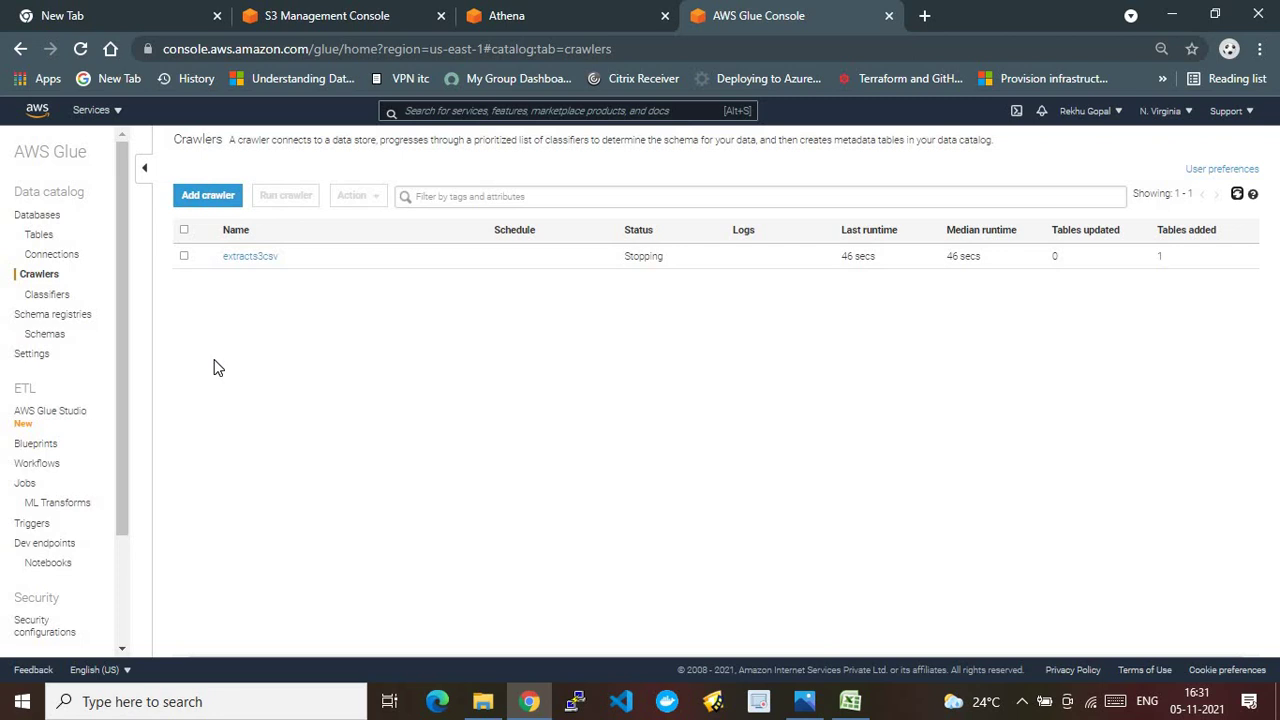
pyautogui.click(512, 12)
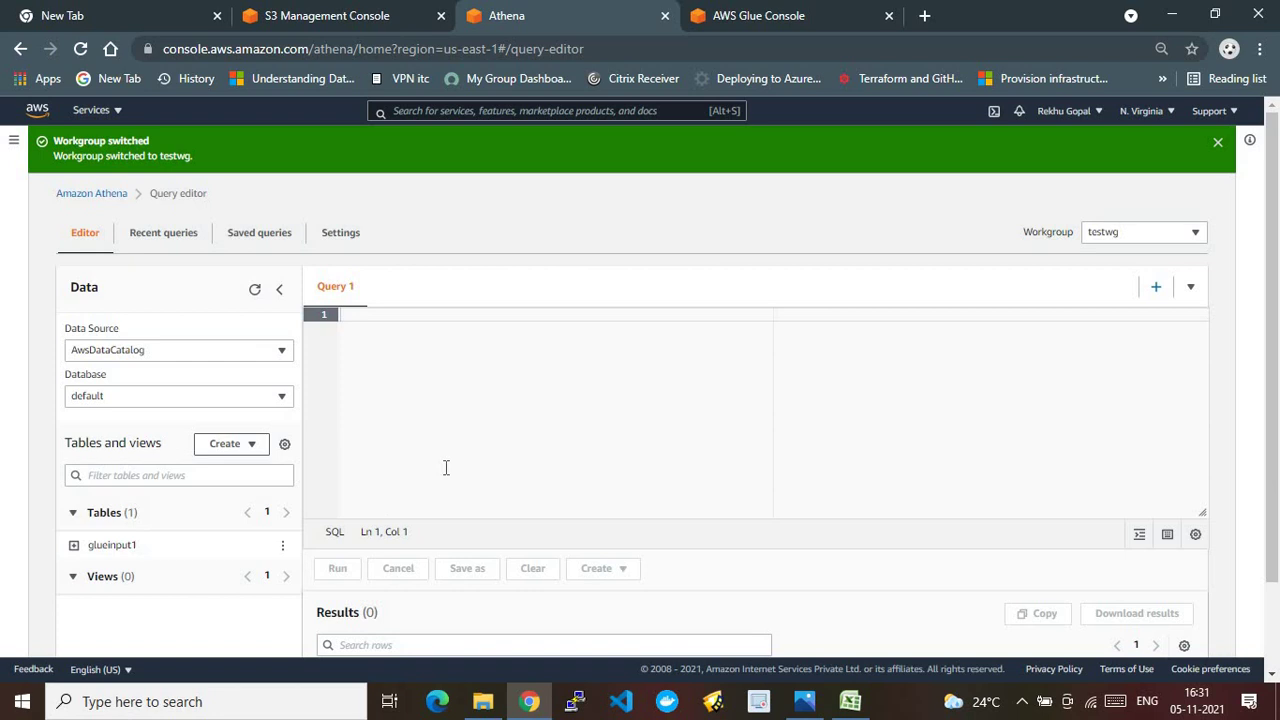
# Preview the glueinput1 table in Athena with a 10-row limit query and look through the returned rows
pyautogui.click(282, 548)
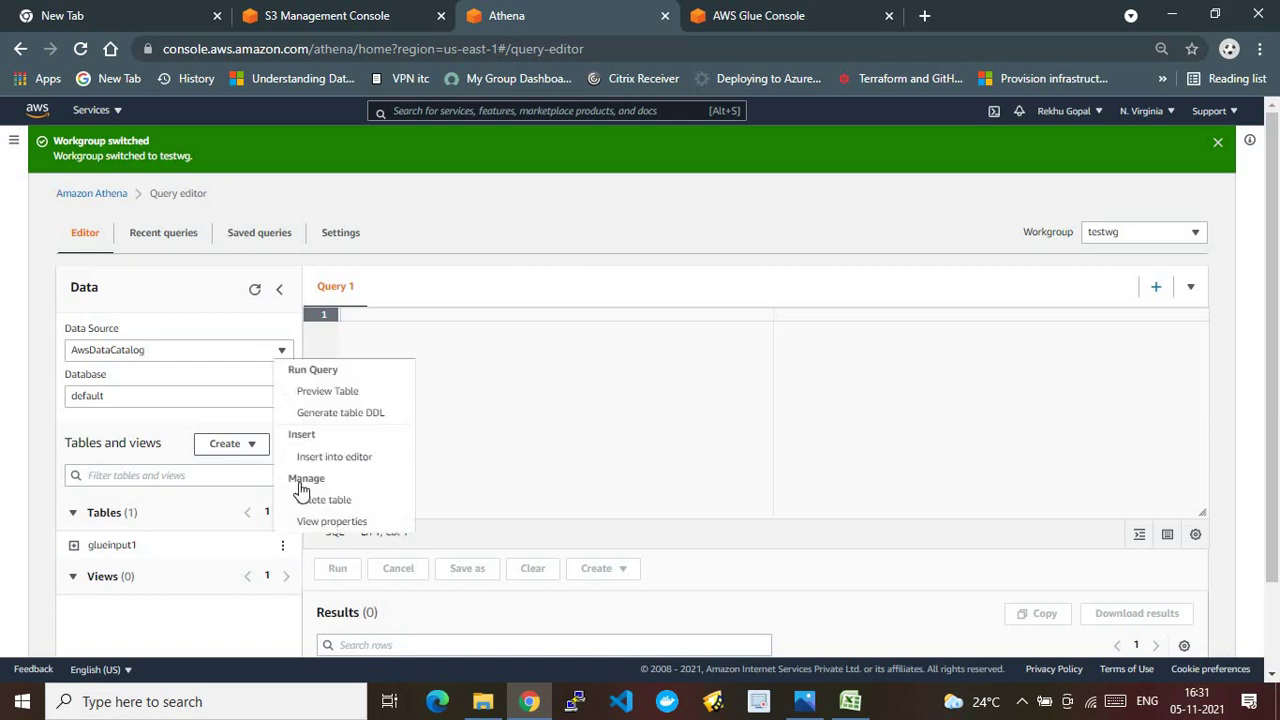
pyautogui.click(340, 398)
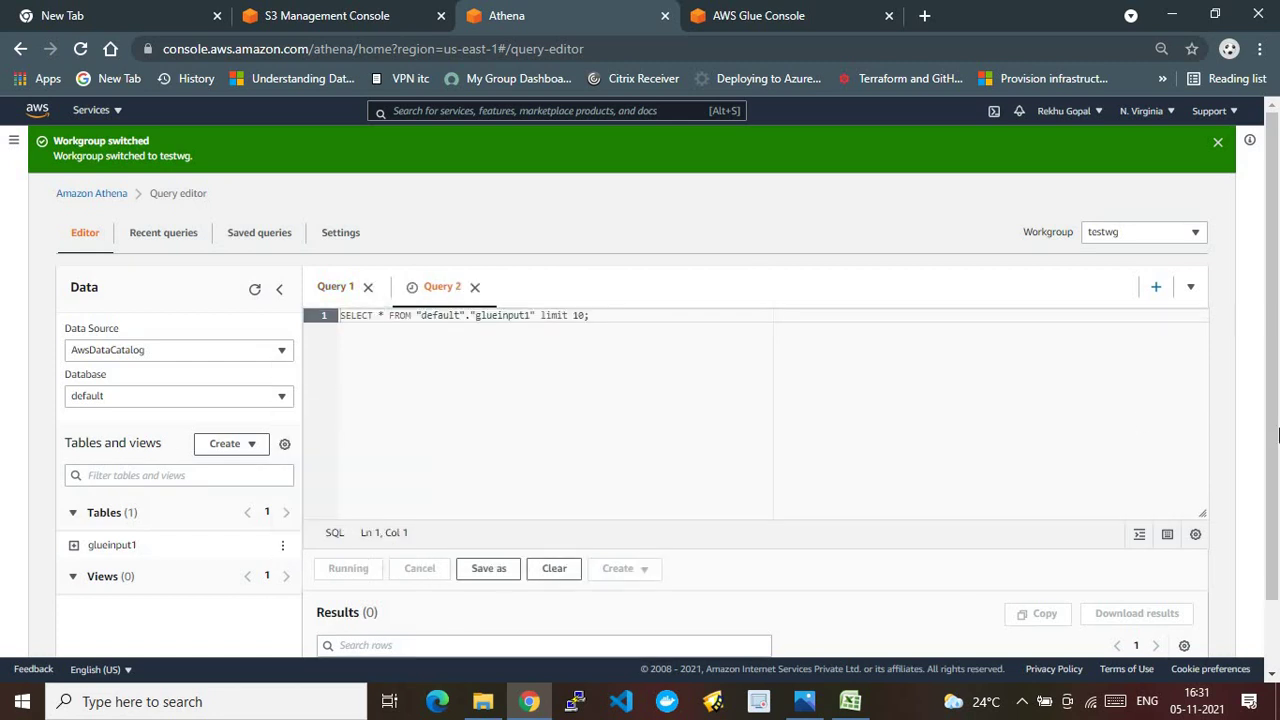
pyautogui.scroll(-1, 1000, 370)
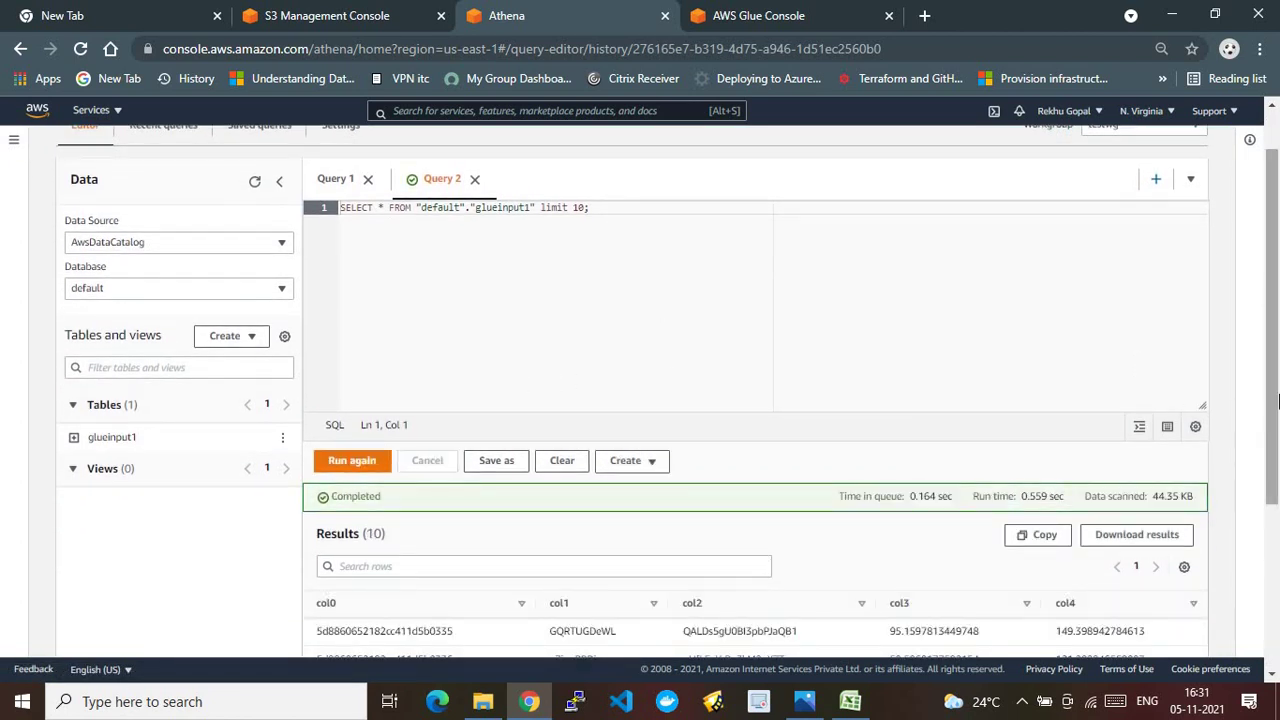
pyautogui.moveTo(1275, 402); pyautogui.dragTo(1277, 470)
pyautogui.scroll(2, 1275, 385)
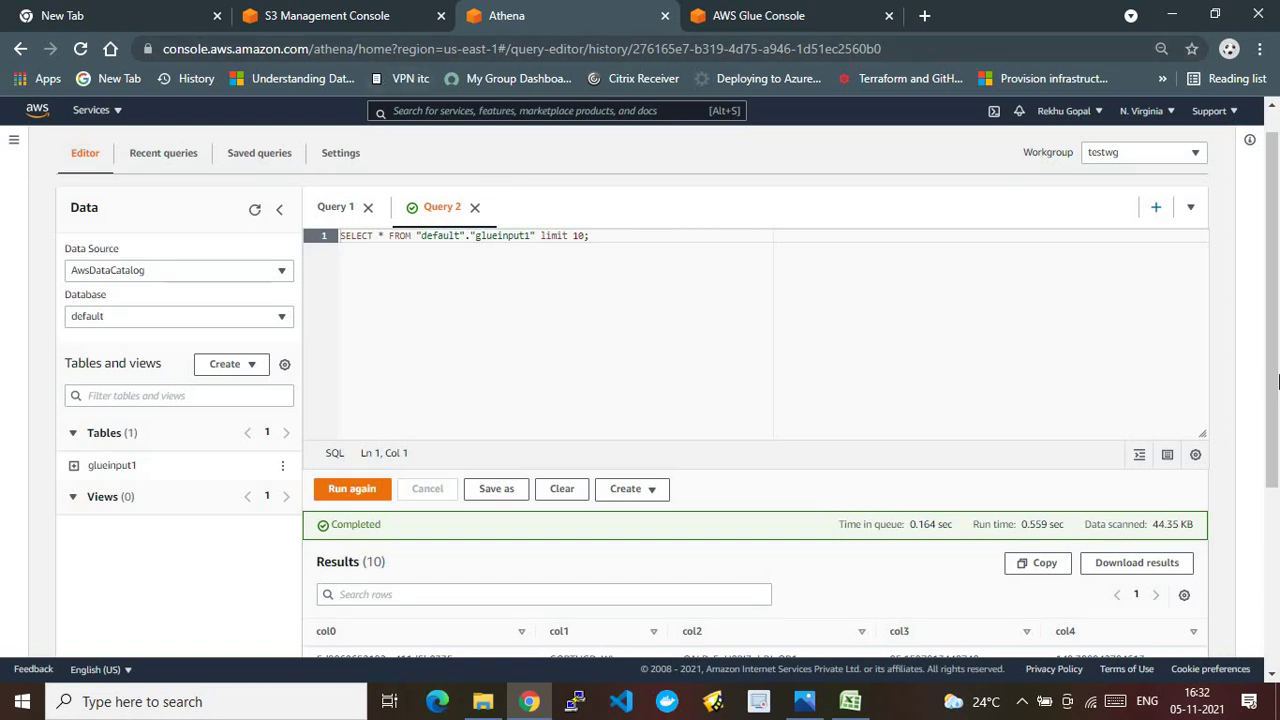
pyautogui.scroll(-2, 1275, 430)
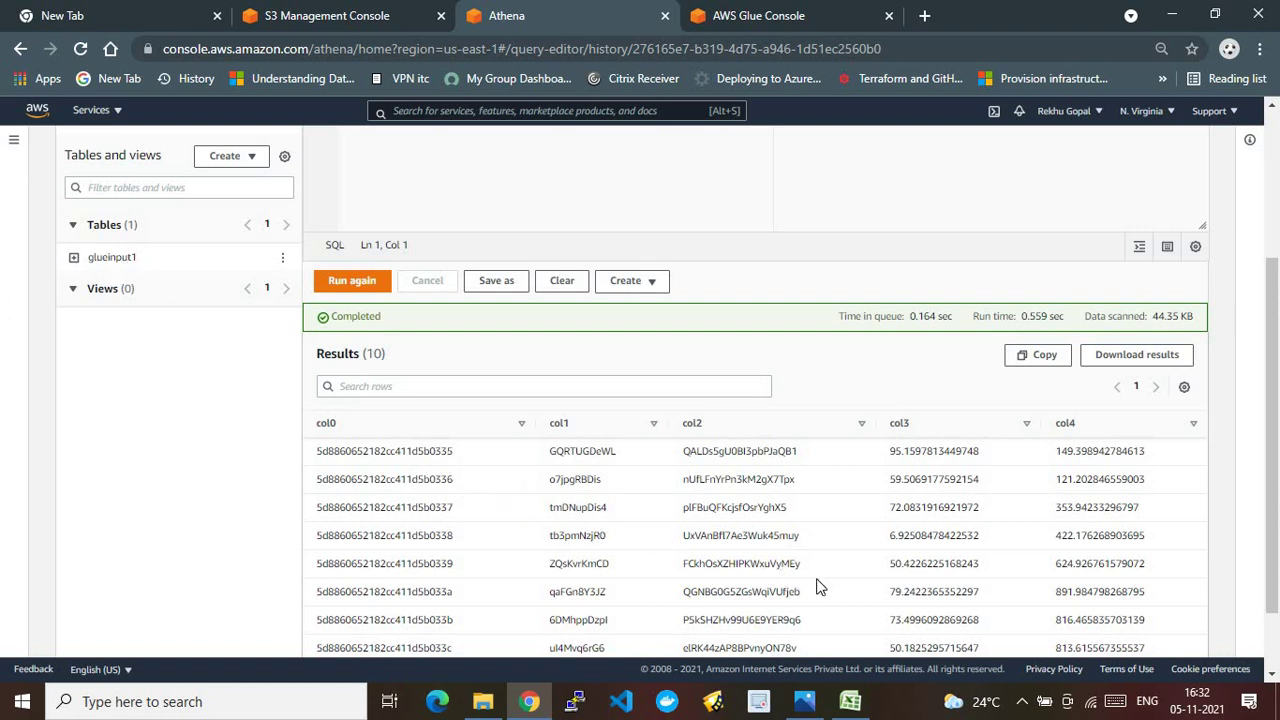
pyautogui.click(850, 701)
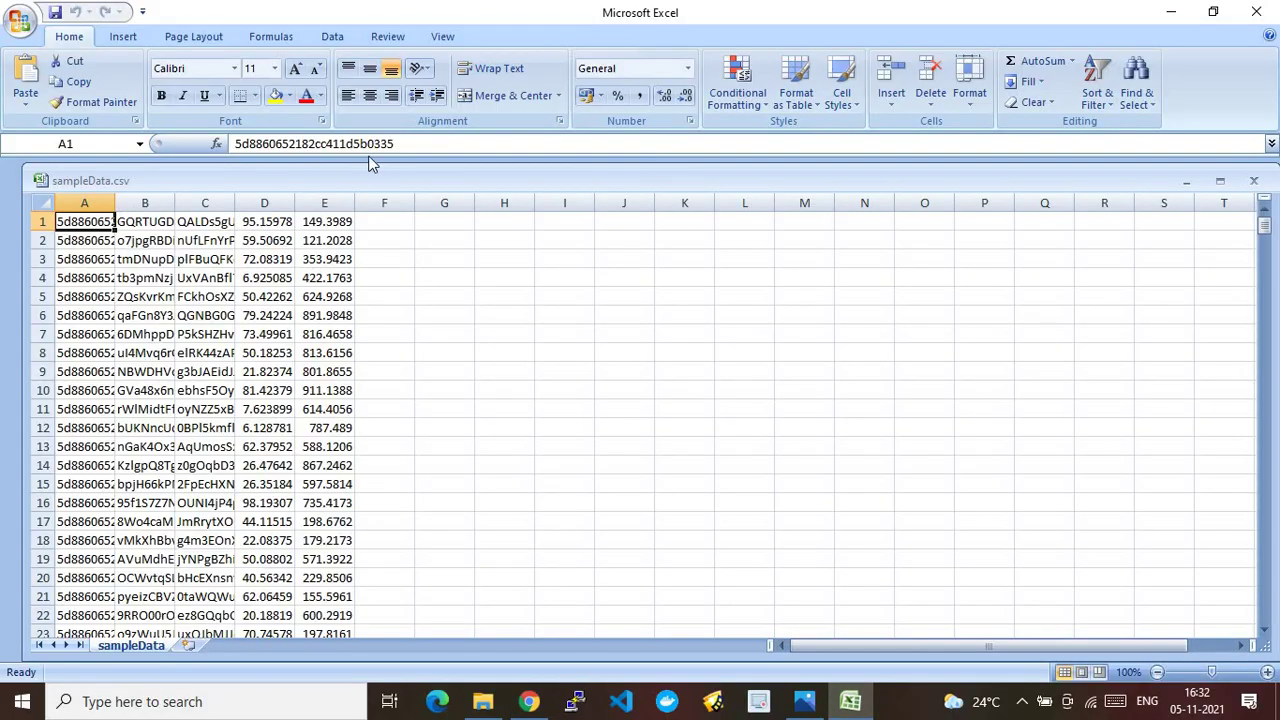
pyautogui.doubleClick(330, 143)
pyautogui.hotkey('ctrl', 'c')
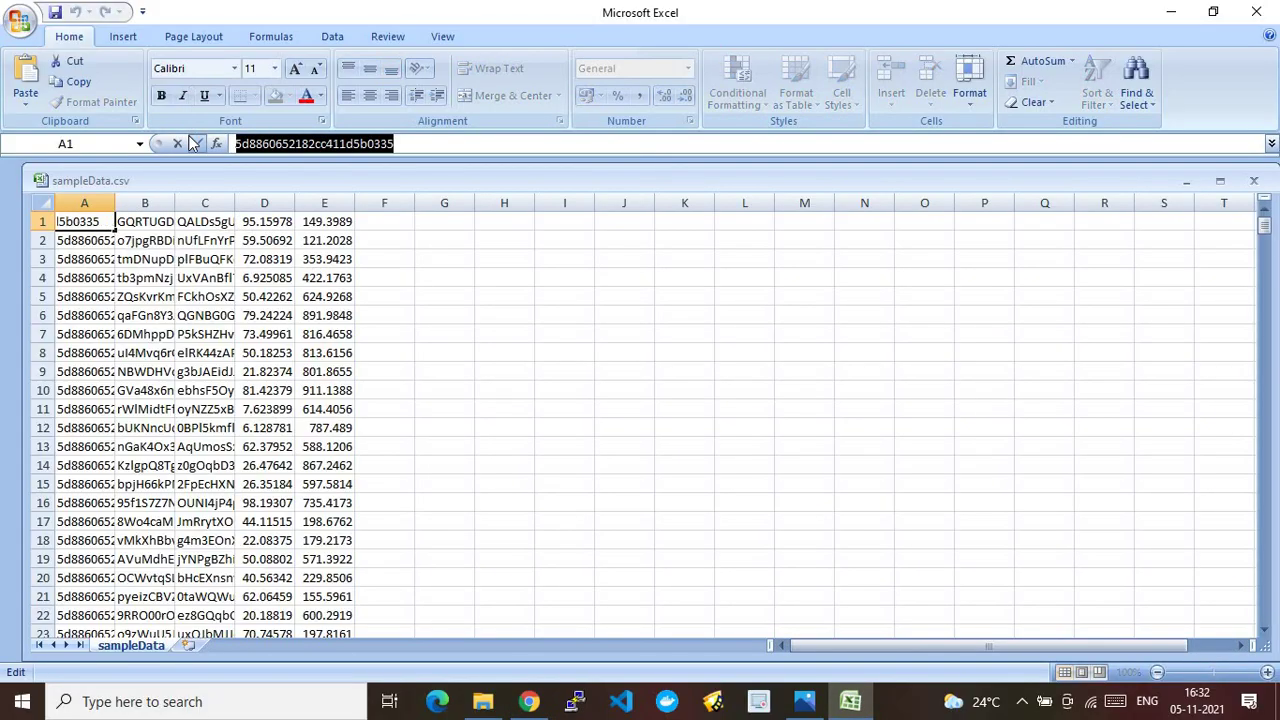
pyautogui.click(529, 702)
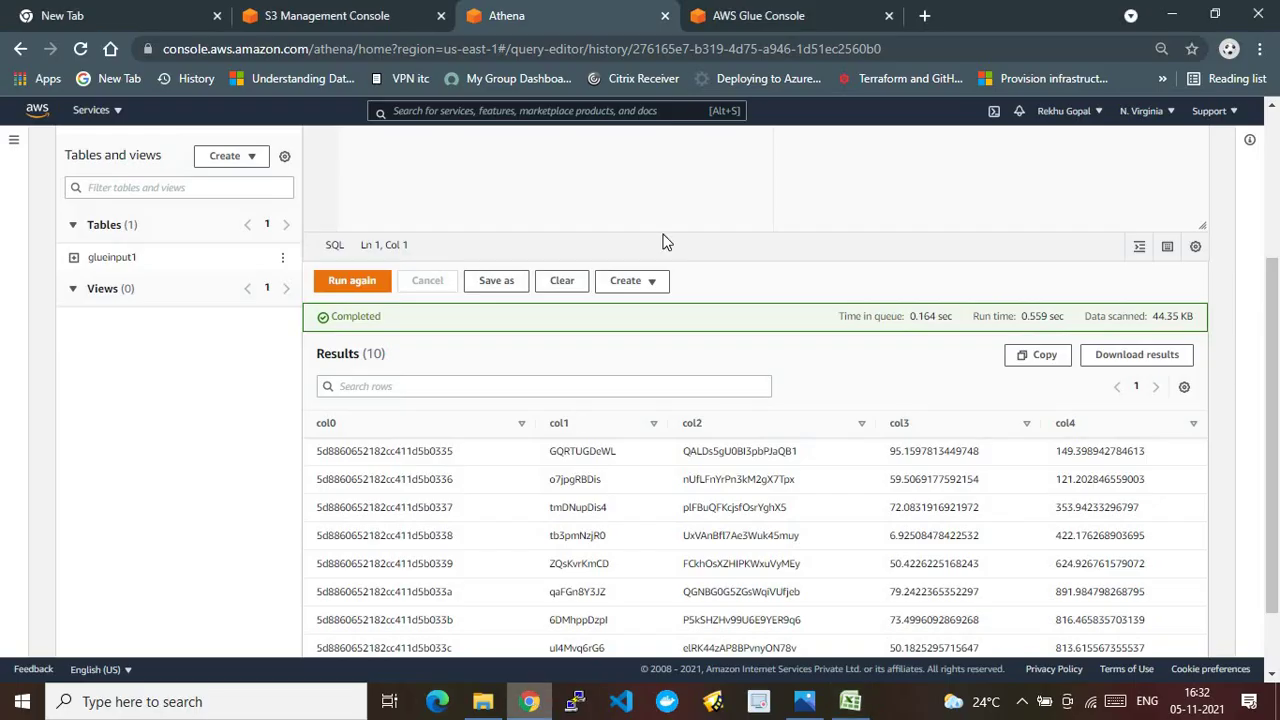
pyautogui.moveTo(1273, 330); pyautogui.dragTo(1275, 62)
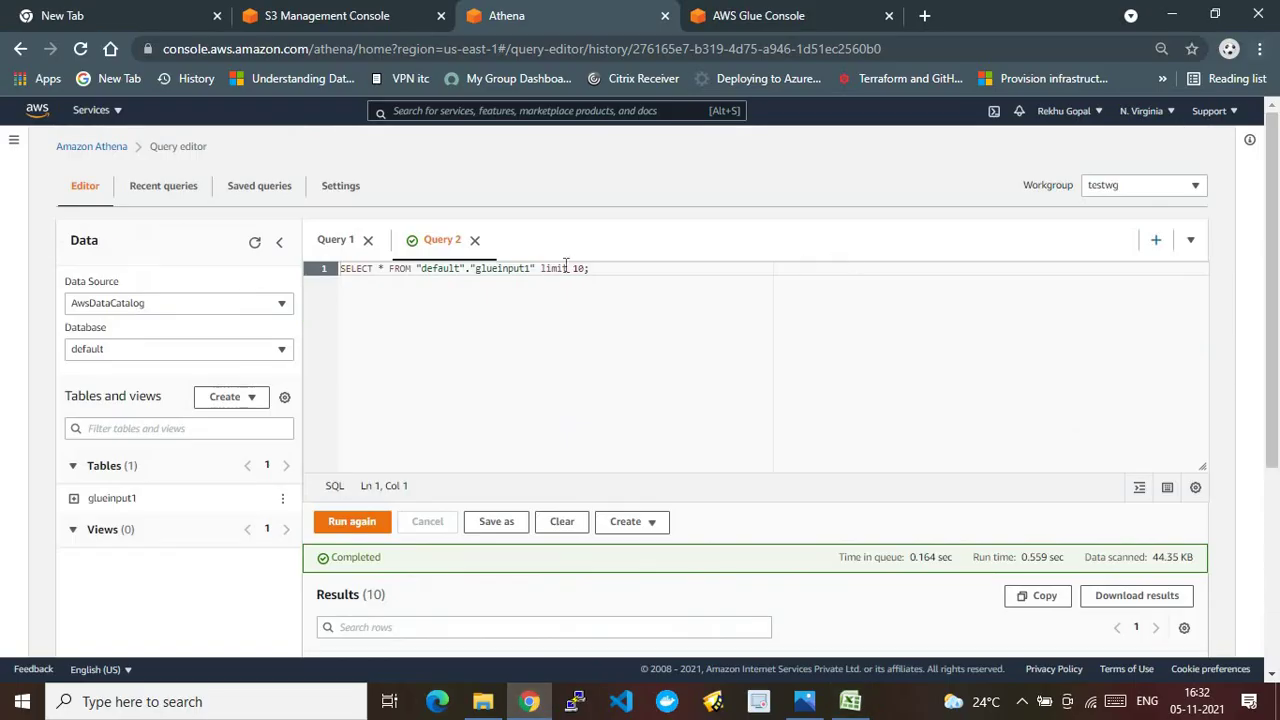
pyautogui.press('BackSpace')
pyautogui.press('BackSpace')
pyautogui.press('BackSpace')
pyautogui.press('BackSpace')
pyautogui.press('BackSpace')
pyautogui.press('BackSpace')
pyautogui.press('BackSpace')
pyautogui.press('BackSpace')
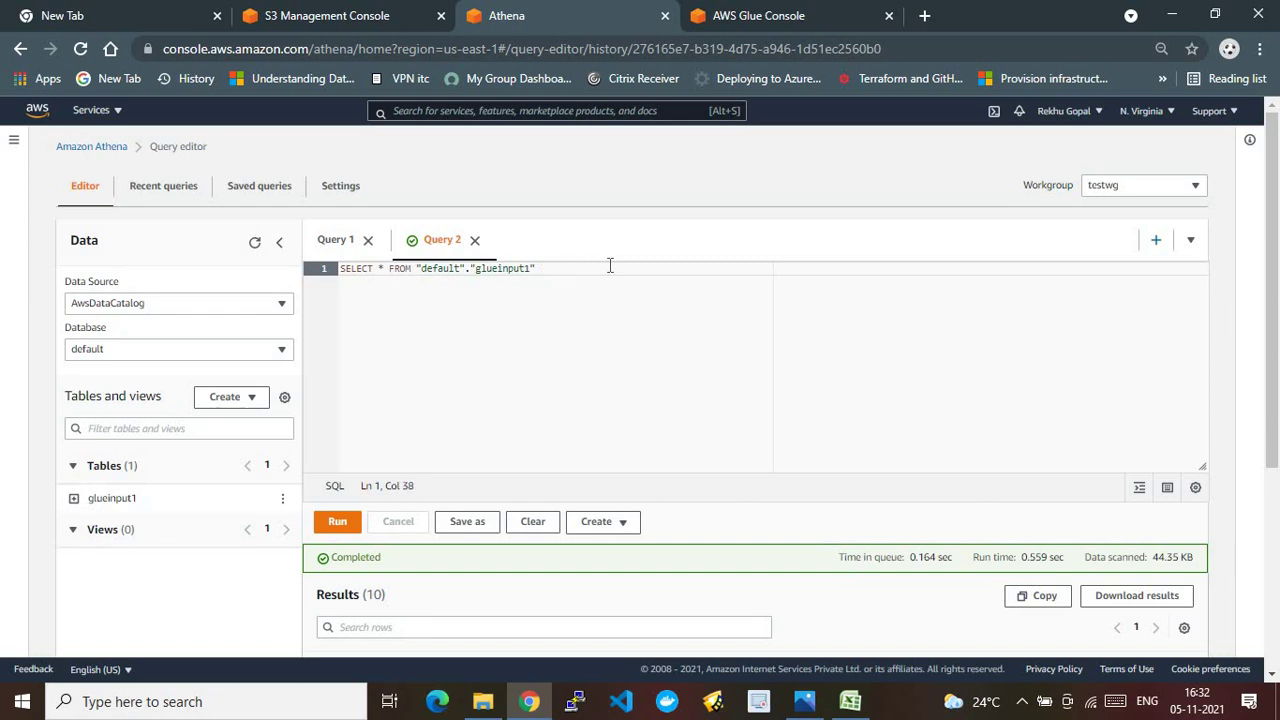
pyautogui.write('where')
pyautogui.hotkey('ctrl', 'v')
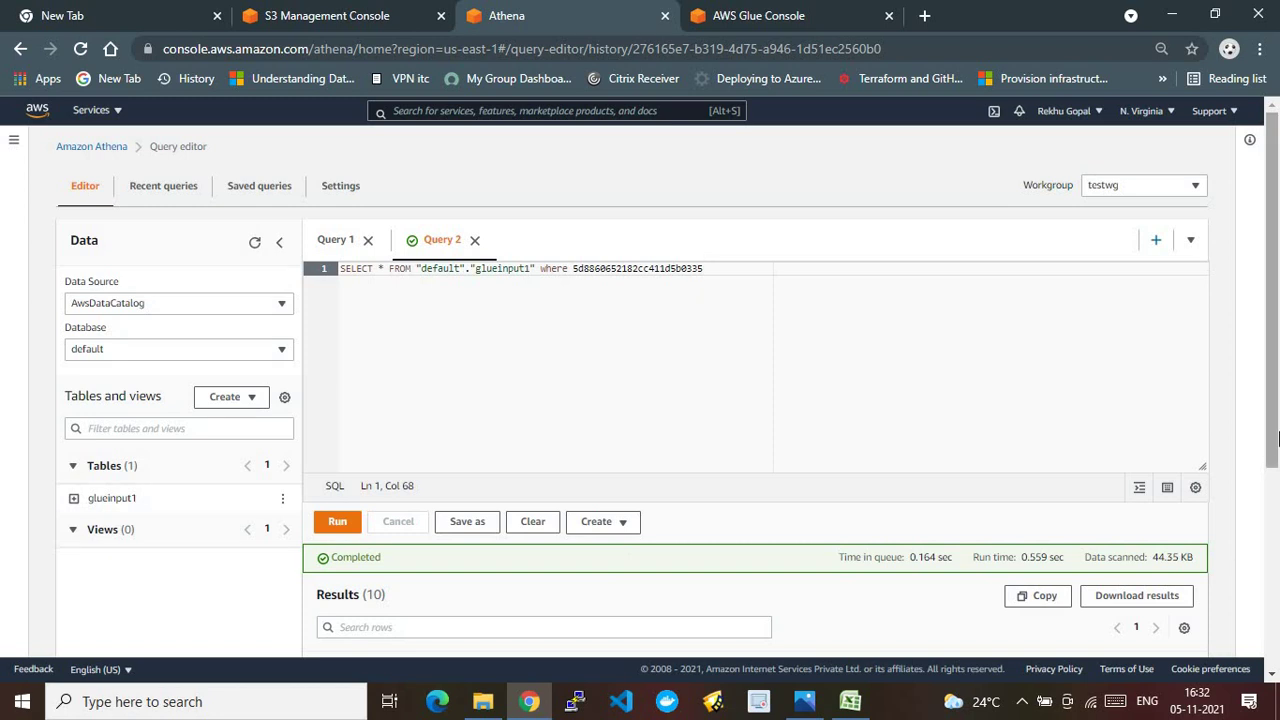
# Look up the header of the first column in the preview results and return to the query in front of the pasted value
pyautogui.moveTo(1277, 437); pyautogui.dragTo(1277, 537)
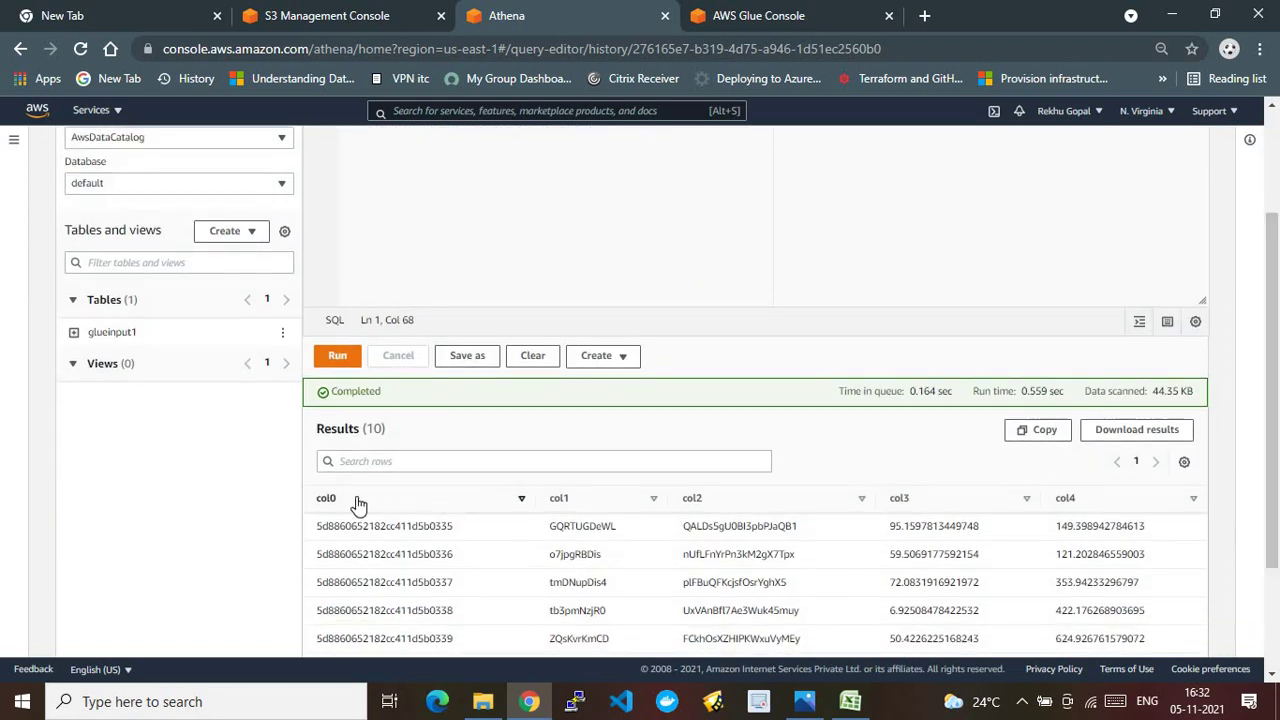
pyautogui.click(312, 505)
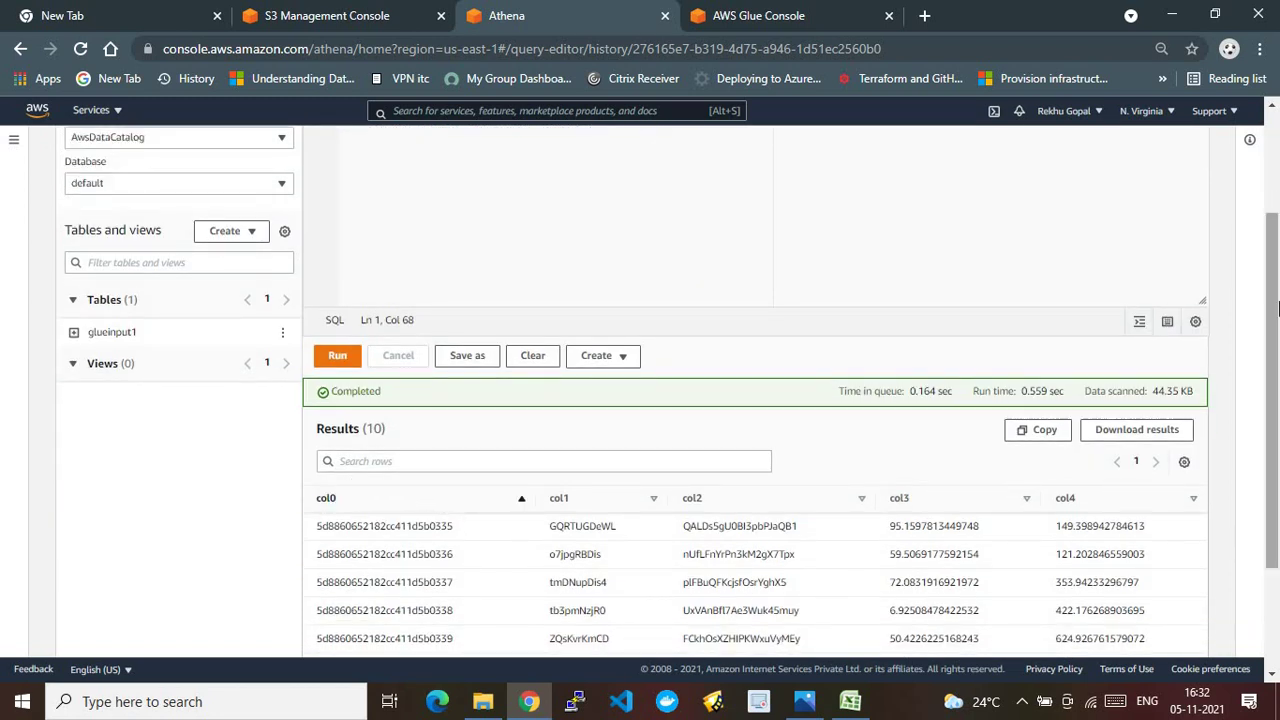
pyautogui.moveTo(1277, 310); pyautogui.dragTo(1277, 210)
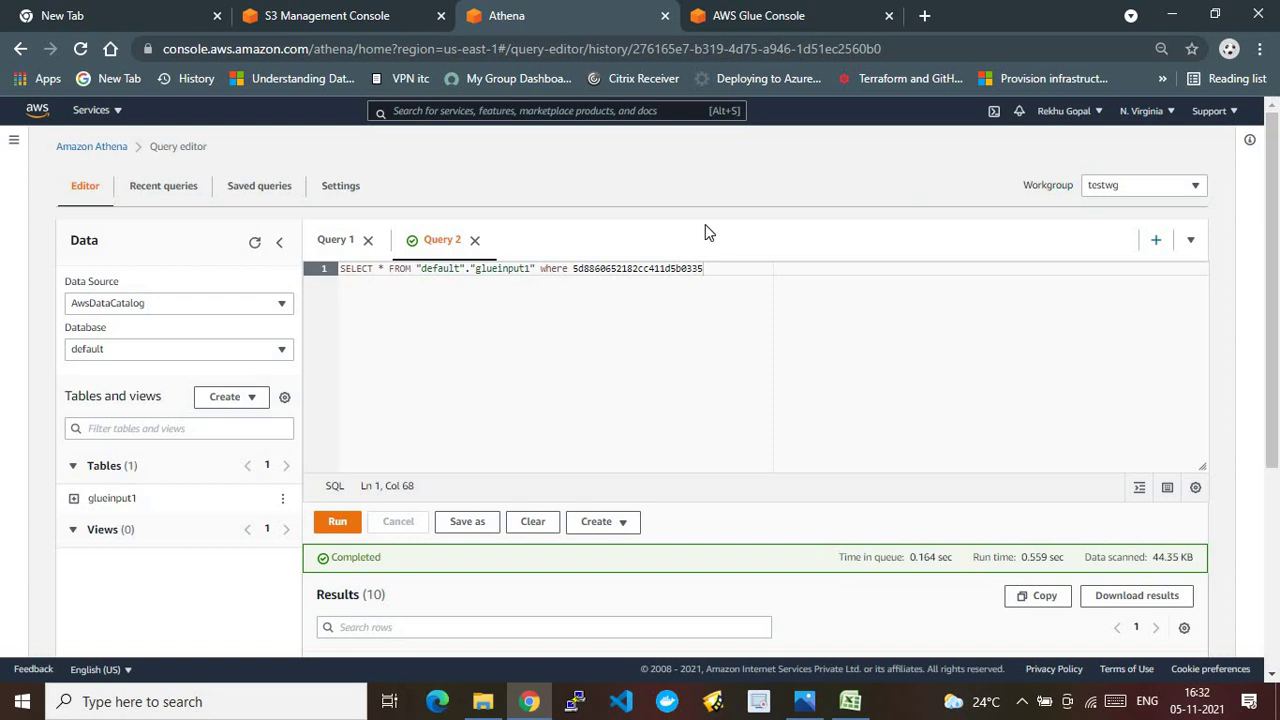
pyautogui.click(573, 270)
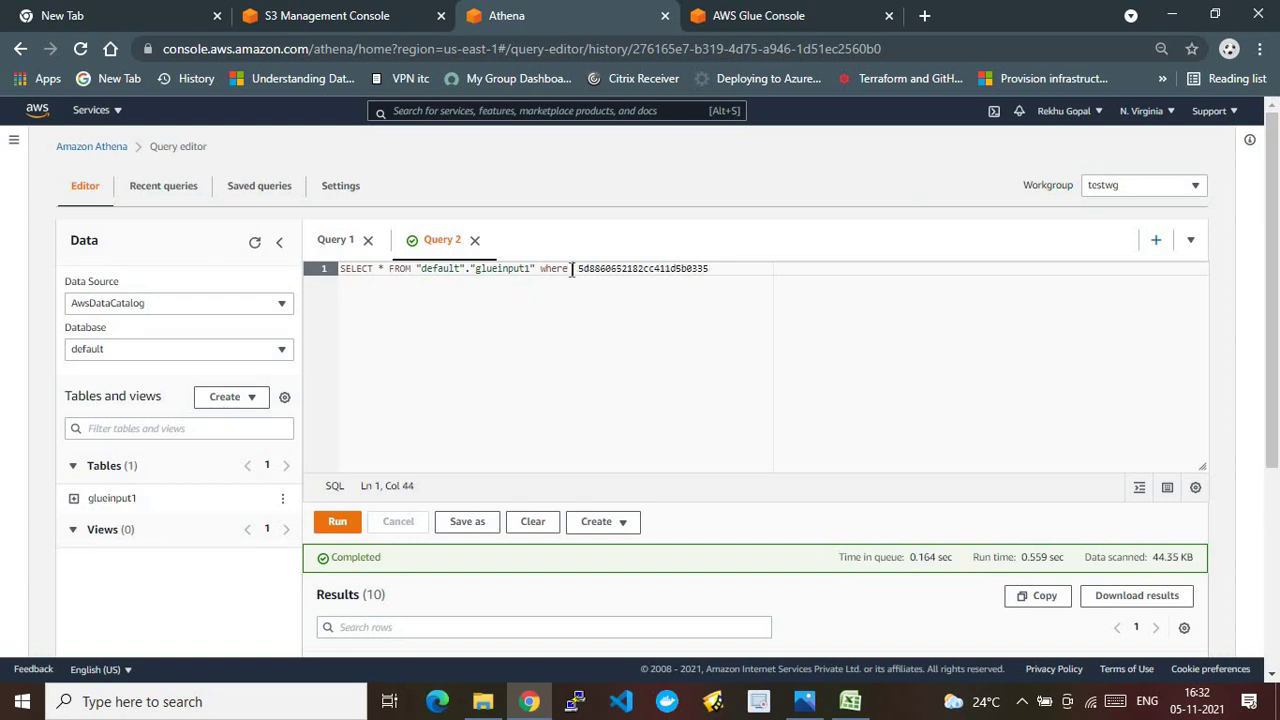
pyautogui.hotkey('ctrl', 'v')
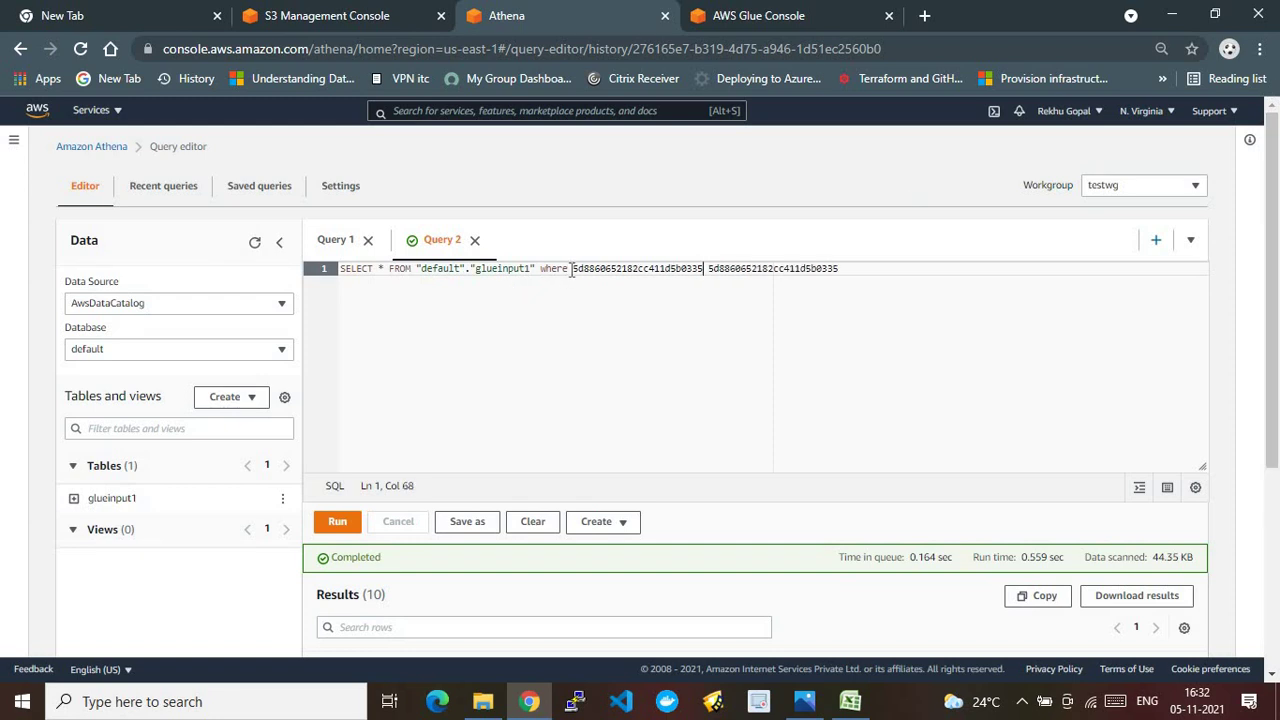
pyautogui.press('BackSpace')
pyautogui.press('BackSpace')
pyautogui.press('BackSpace')
pyautogui.press('BackSpace')
pyautogui.press('BackSpace')
pyautogui.press('BackSpace')
pyautogui.press('BackSpace')
pyautogui.press('BackSpace')
pyautogui.press('BackSpace')
pyautogui.press('BackSpace')
pyautogui.press('BackSpace')
pyautogui.press('BackSpace')
pyautogui.press('BackSpace')
pyautogui.press('BackSpace')
pyautogui.press('BackSpace')
pyautogui.press('BackSpace')
pyautogui.press('BackSpace')
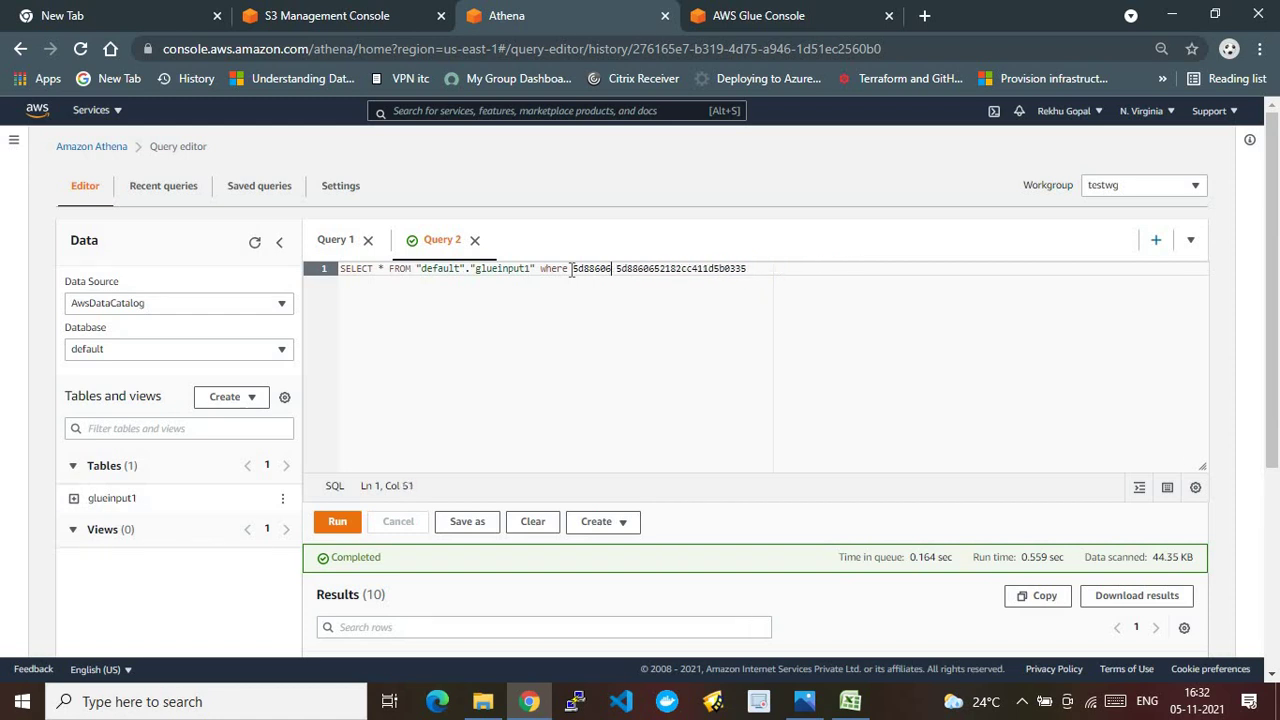
pyautogui.press('BackSpace')
pyautogui.press('BackSpace')
pyautogui.press('BackSpace')
pyautogui.press('BackSpace')
pyautogui.press('BackSpace')
pyautogui.press('BackSpace')
pyautogui.press('BackSpace')
pyautogui.write('col')
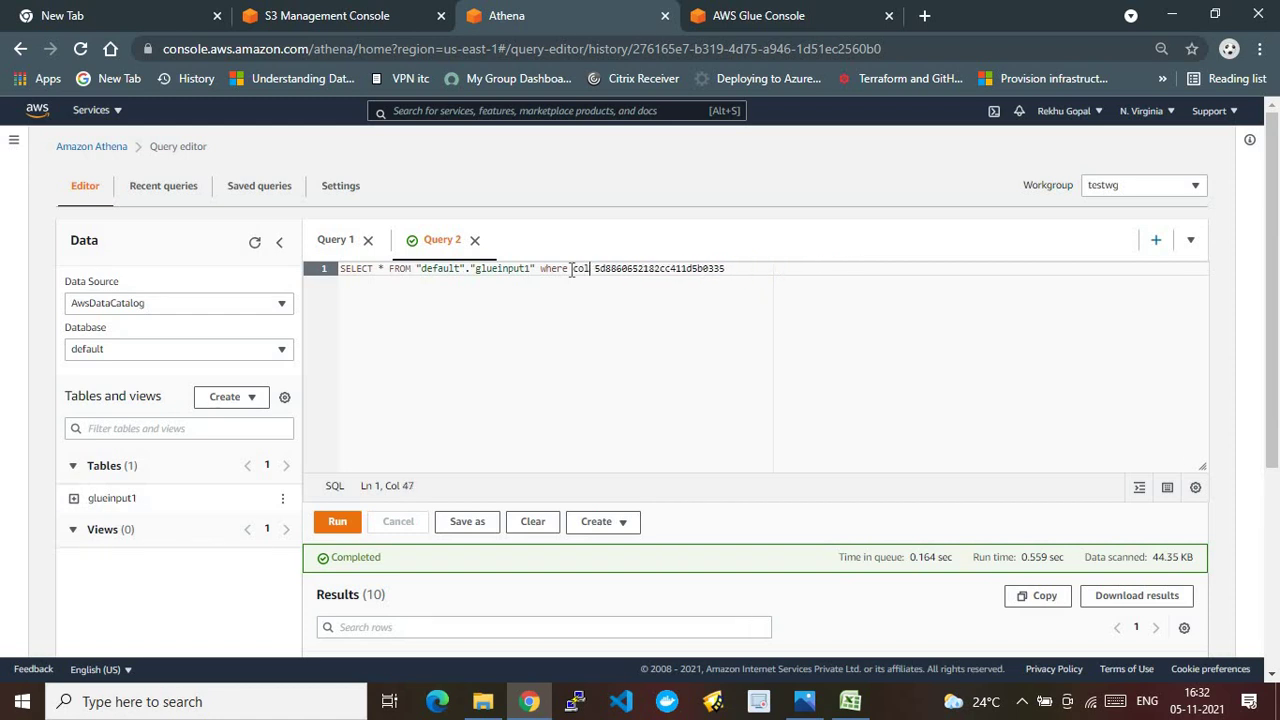
pyautogui.write('0')
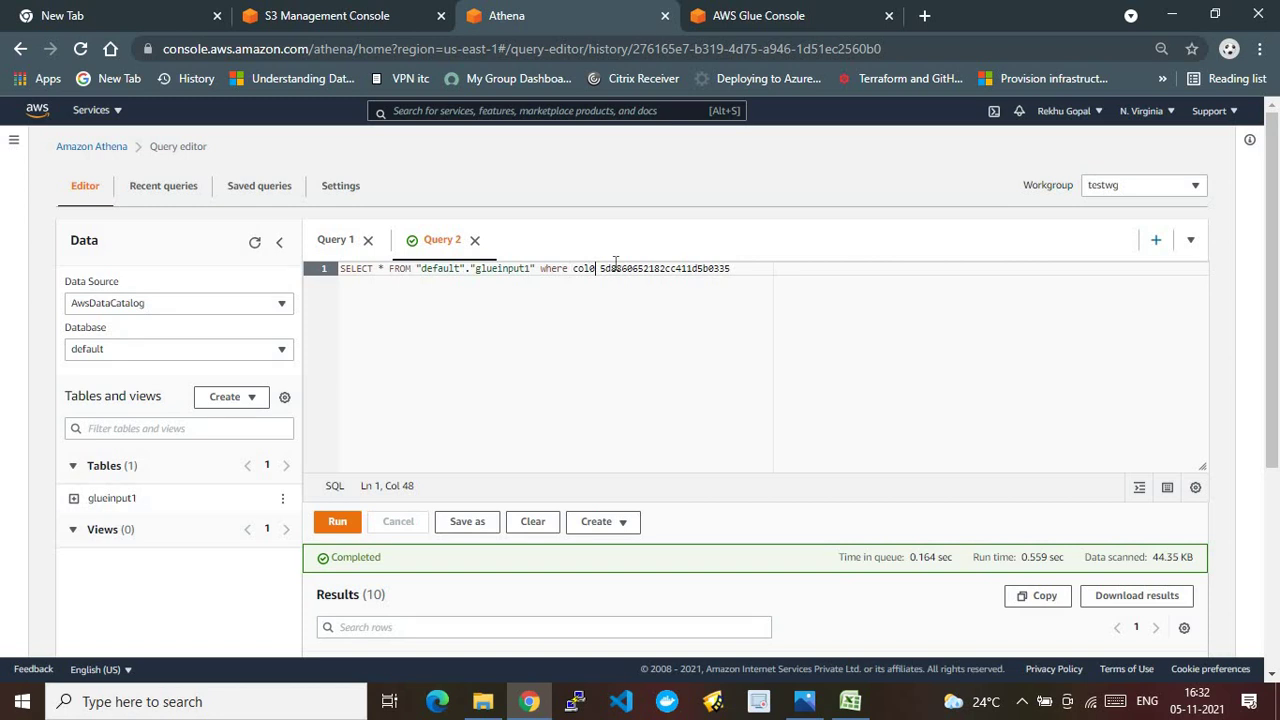
pyautogui.write(' ==')
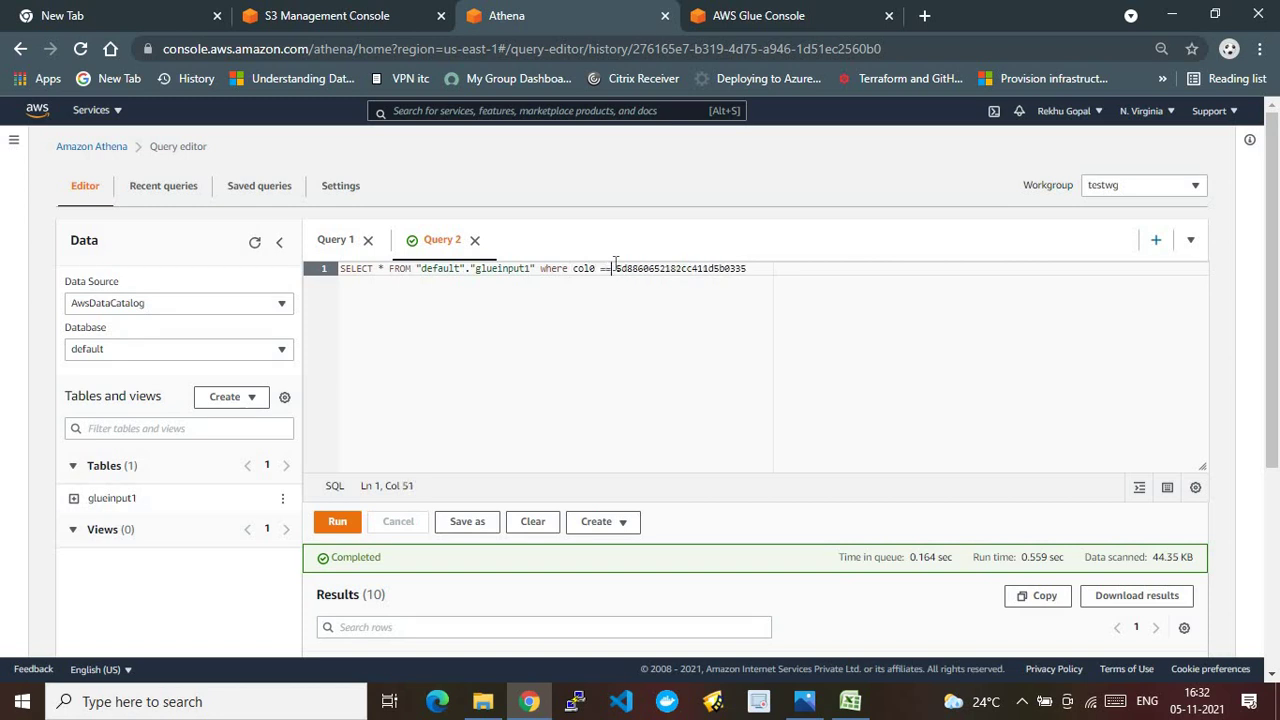
pyautogui.click(620, 271)
pyautogui.write("'")
pyautogui.click(791, 270)
pyautogui.write("'")
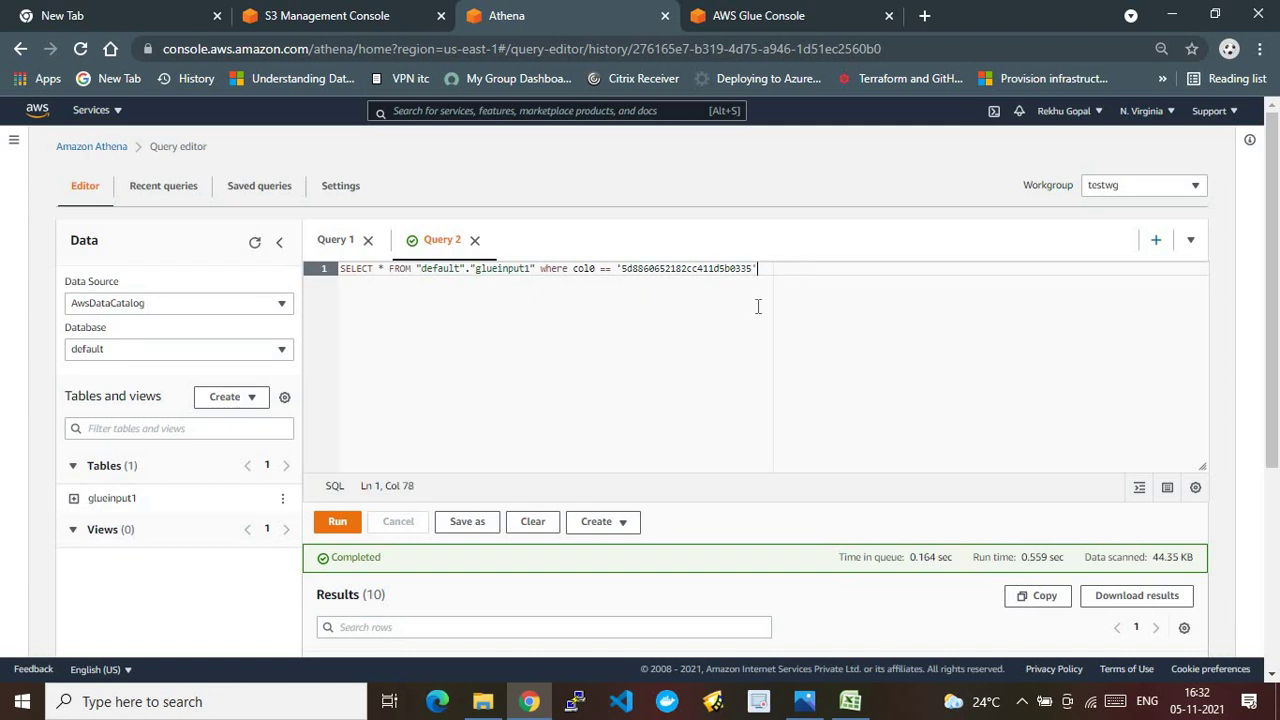
pyautogui.click(335, 522)
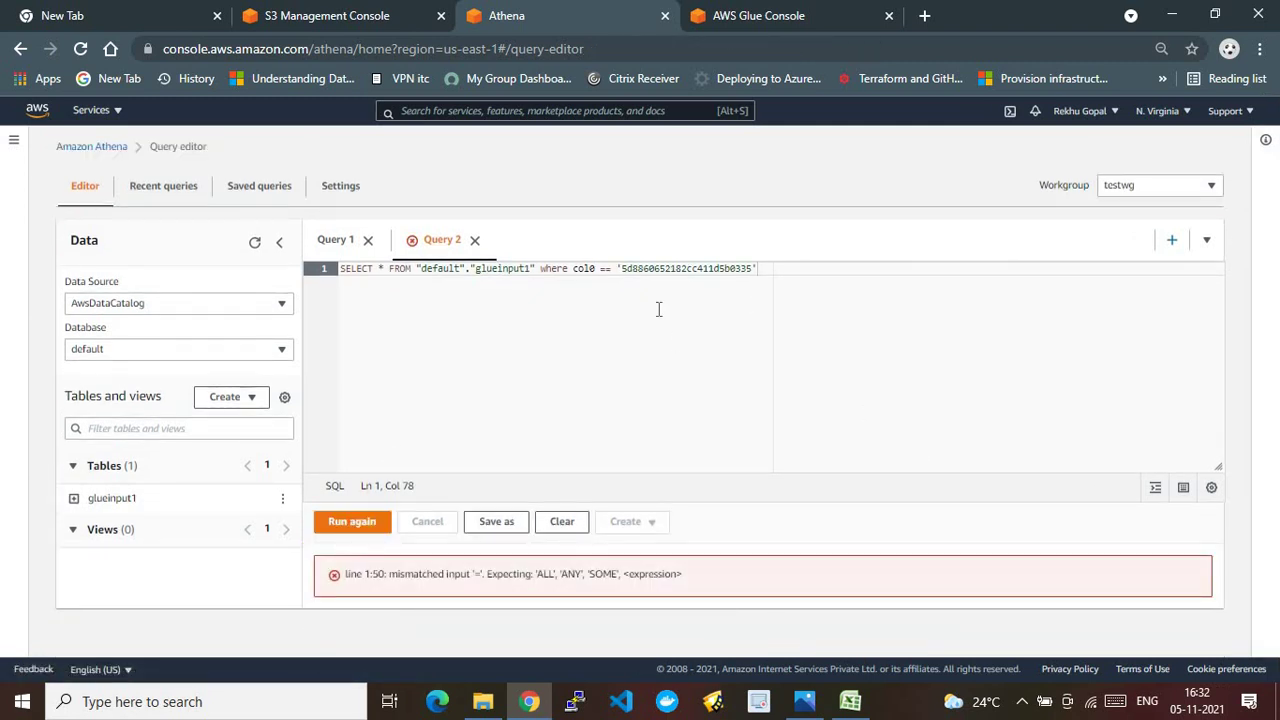
# Replace the == operator with like in the col0 condition, run the query again and view the returned row
pyautogui.click(611, 271)
pyautogui.press('End')
pyautogui.press('BackSpace')
pyautogui.press('BackSpace')
pyautogui.write('like')
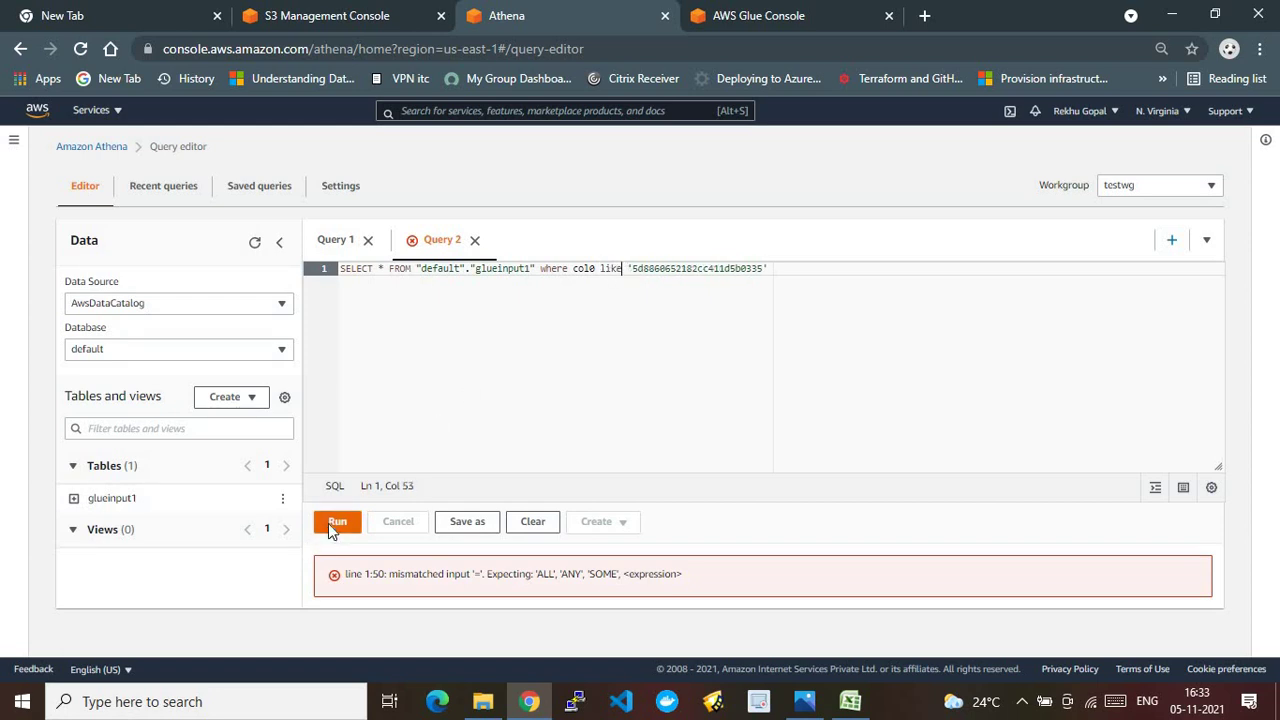
pyautogui.click(336, 522)
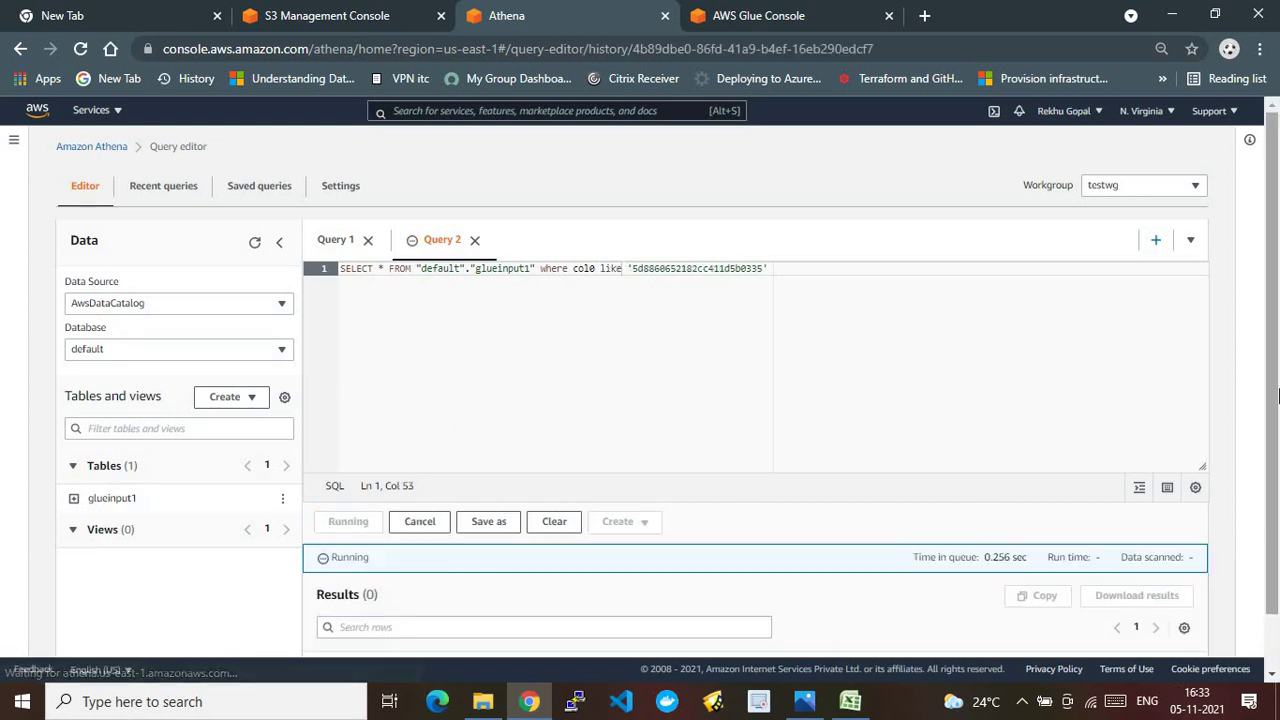
pyautogui.moveTo(1278, 425); pyautogui.dragTo(1278, 530)
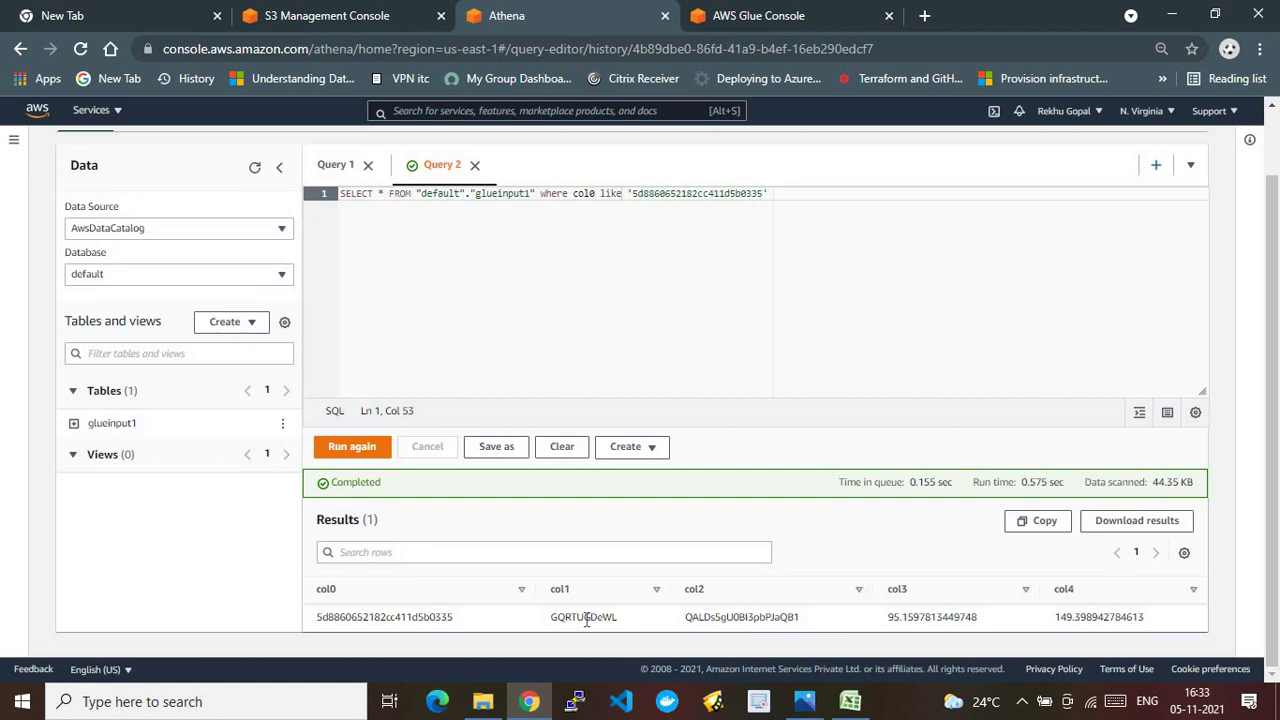
# Refresh the Glue crawler list, review the extracts3csv crawler's CloudWatch log events, and return to the Glue console
pyautogui.click(755, 12)
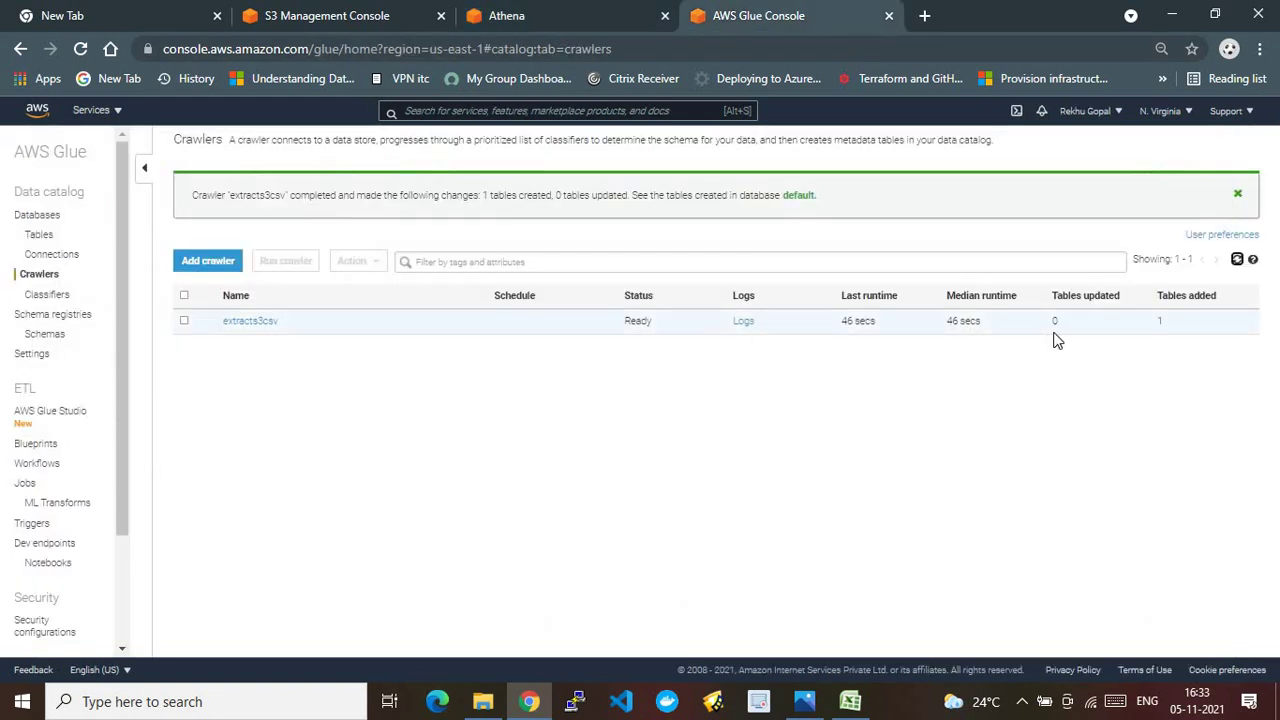
pyautogui.click(1238, 262)
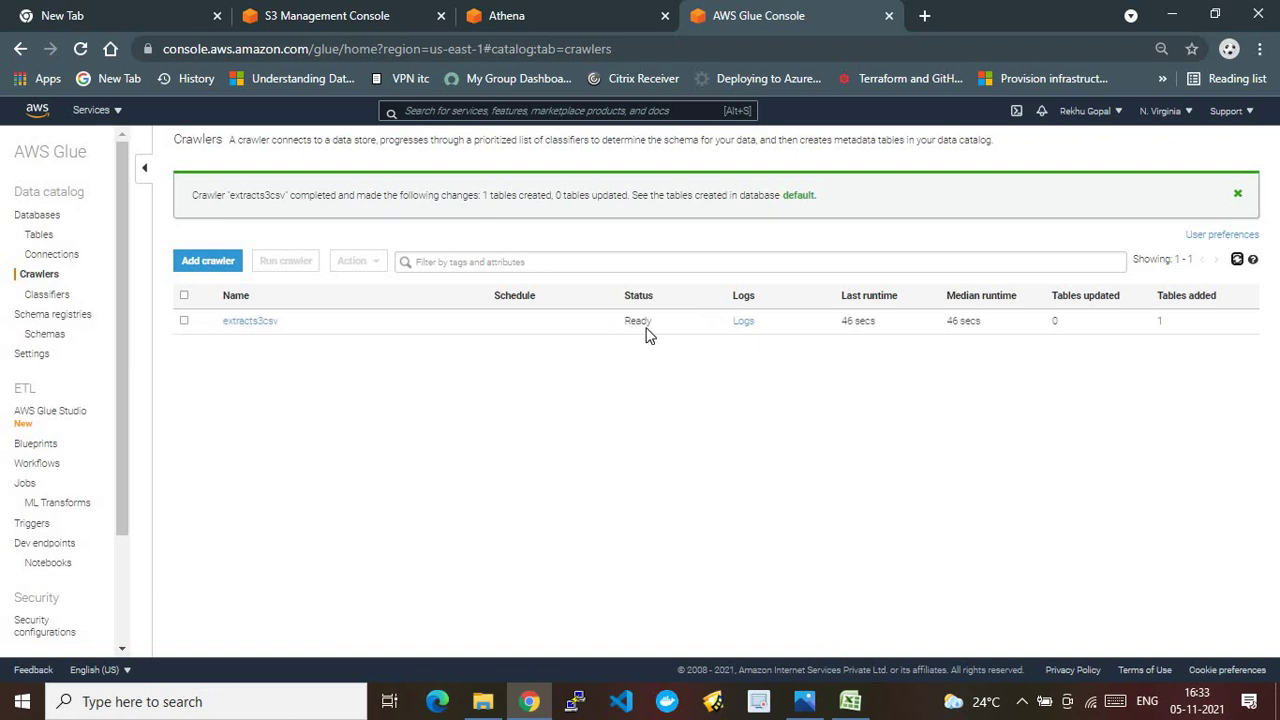
pyautogui.click(741, 322)
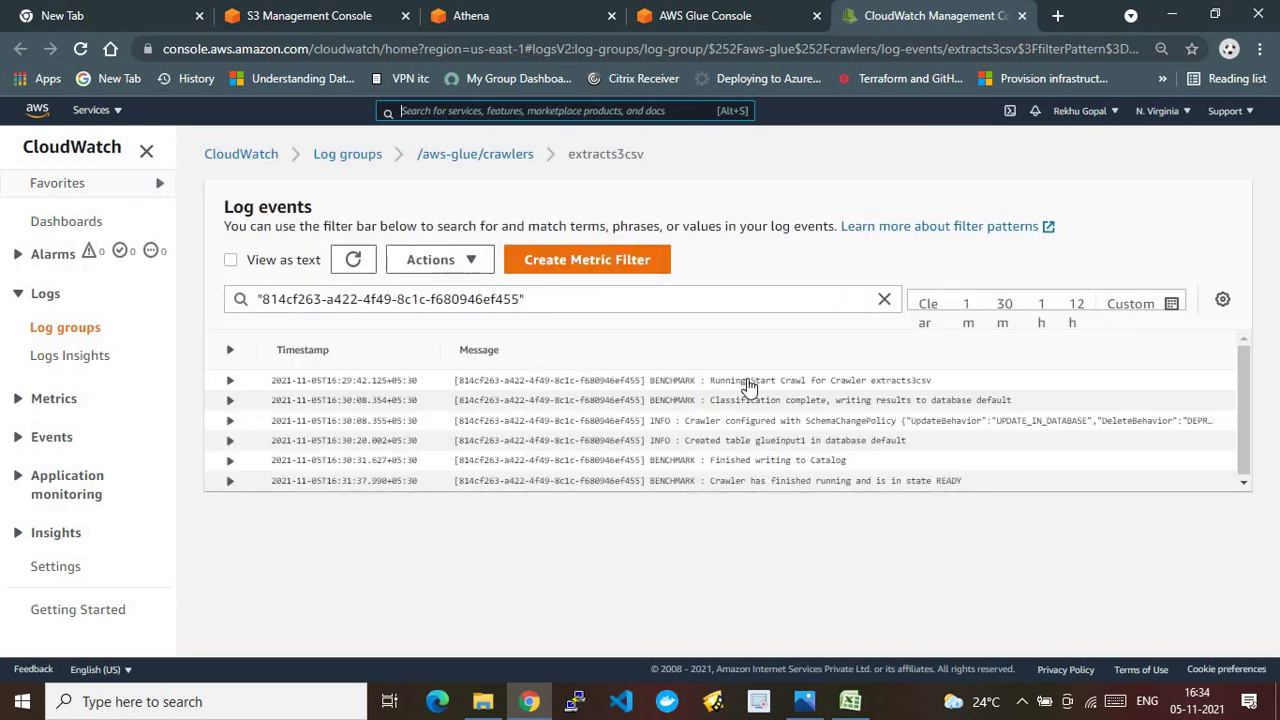
pyautogui.click(690, 14)
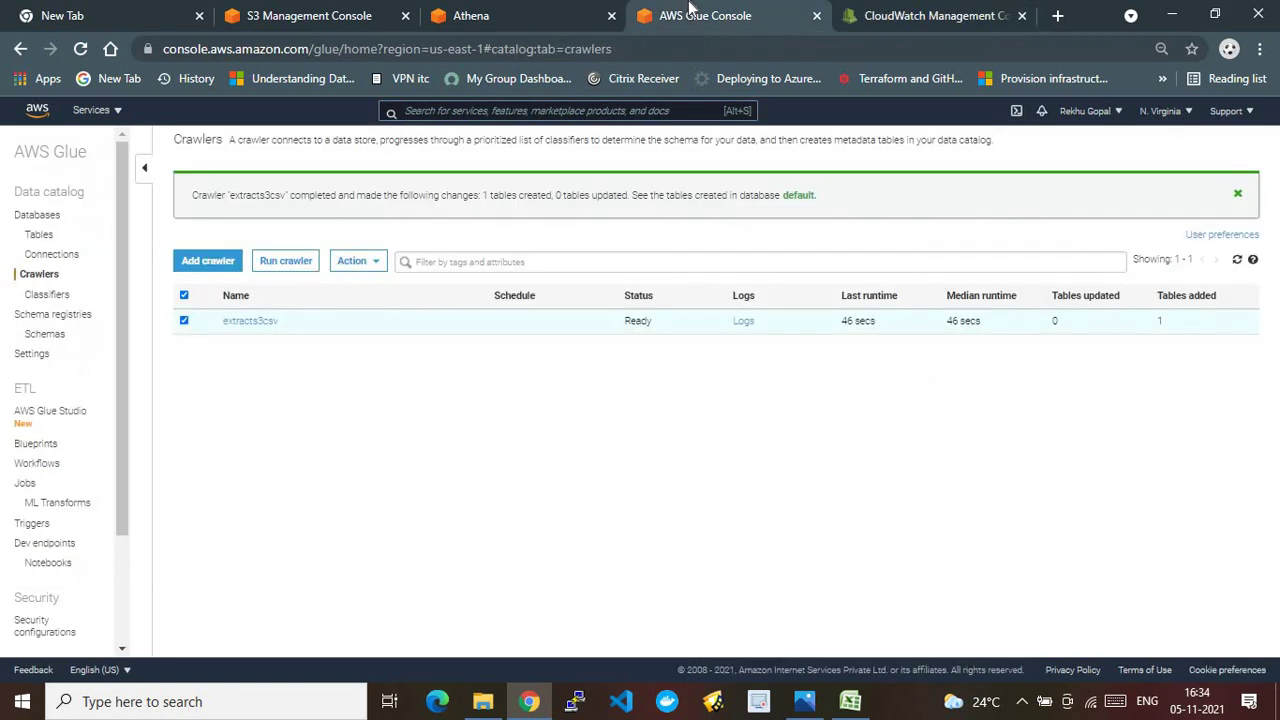